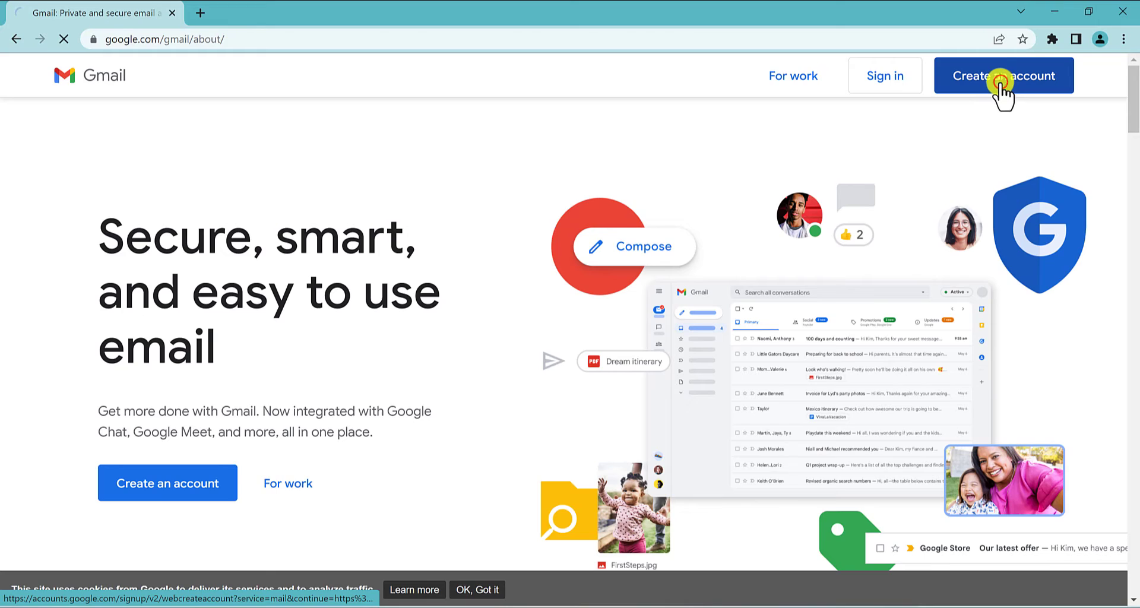
Fill in the account holder's first name, last name and Gmail username in the Google Account sign-up form.
left_click(370, 260)
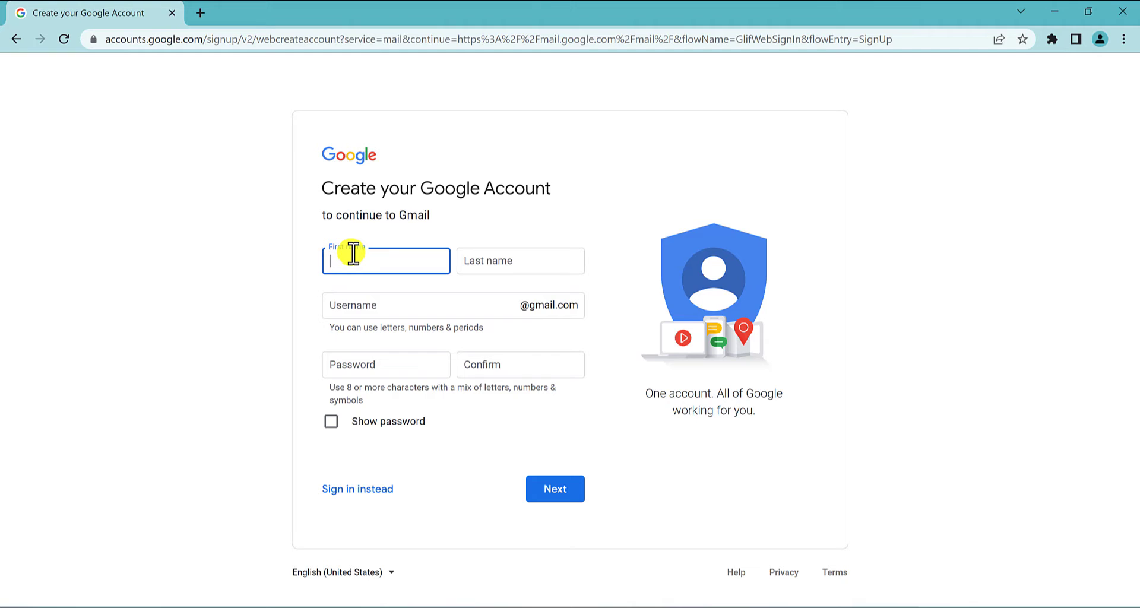
type("reza")
key("Tab")
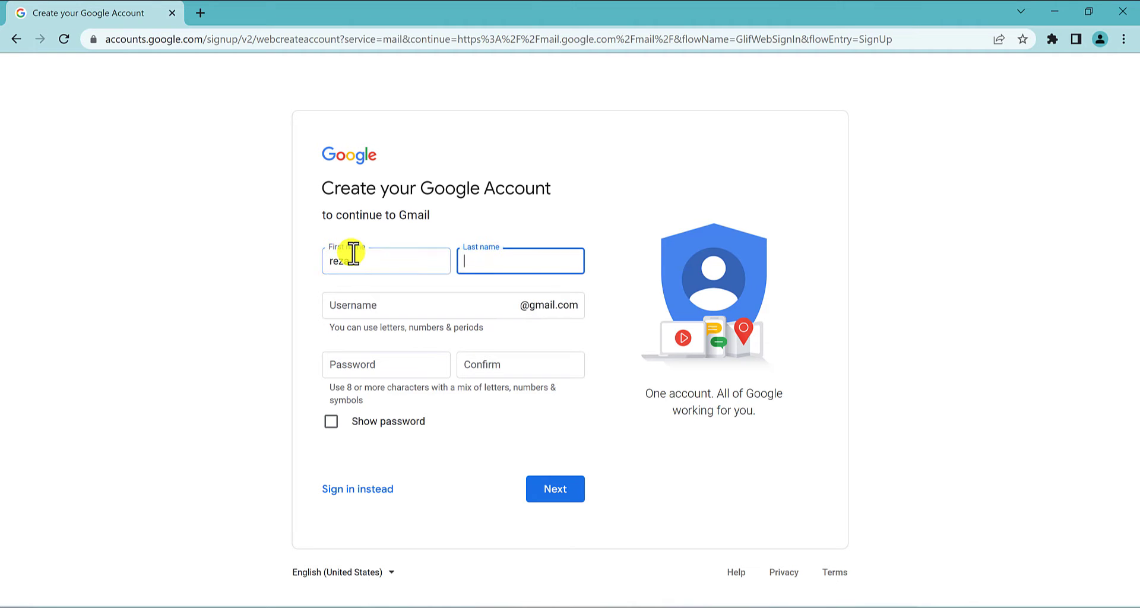
type("gh")
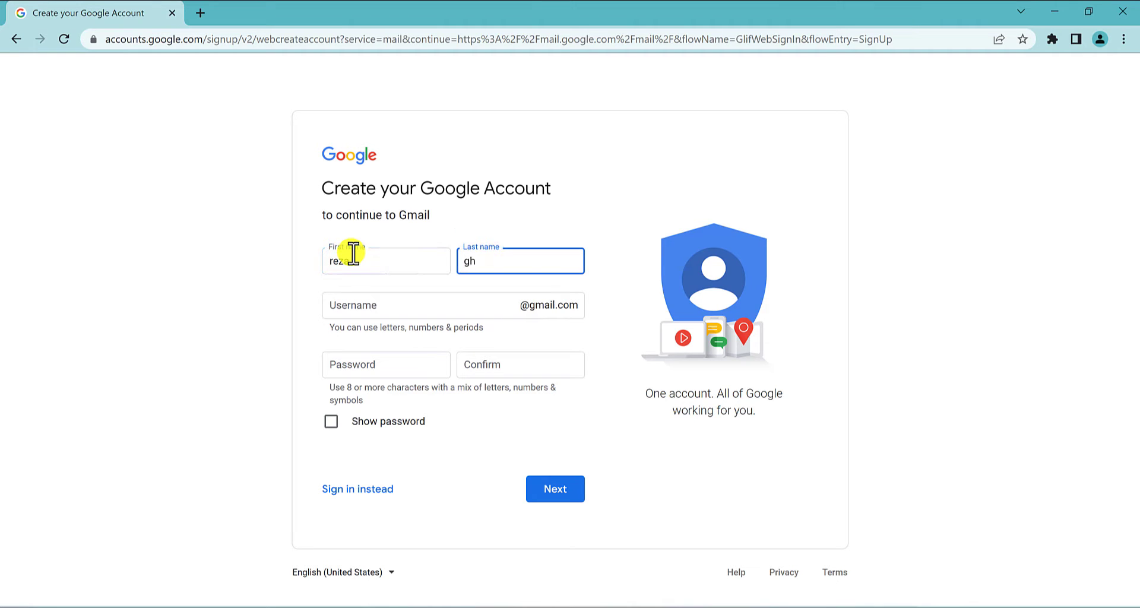
left_click(360, 307)
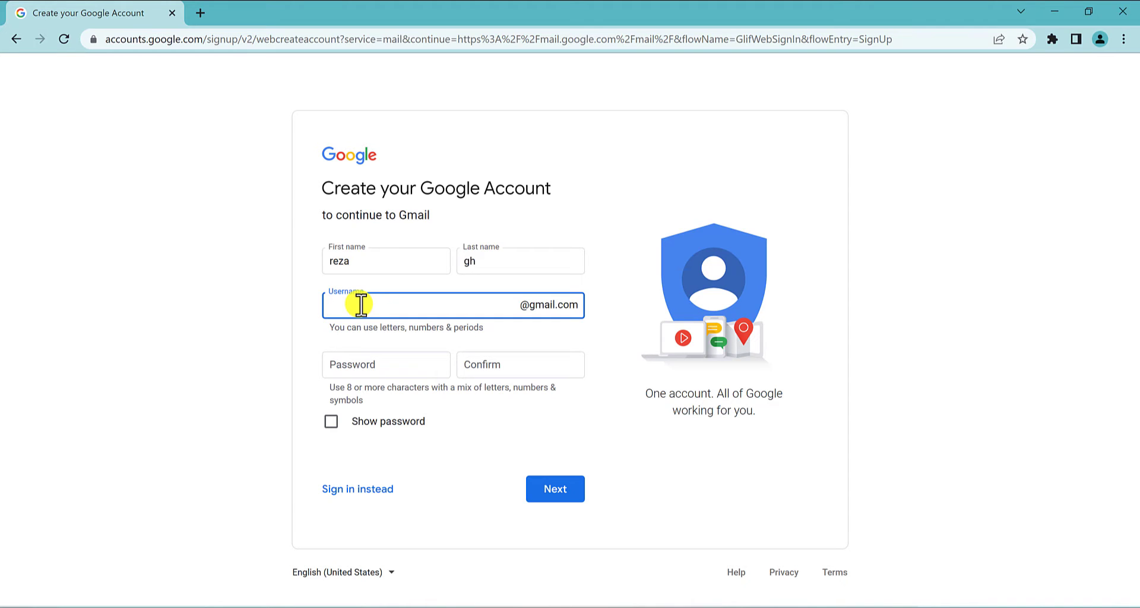
Enter and confirm the account password, and submit the sign-up form.
left_click(389, 367)
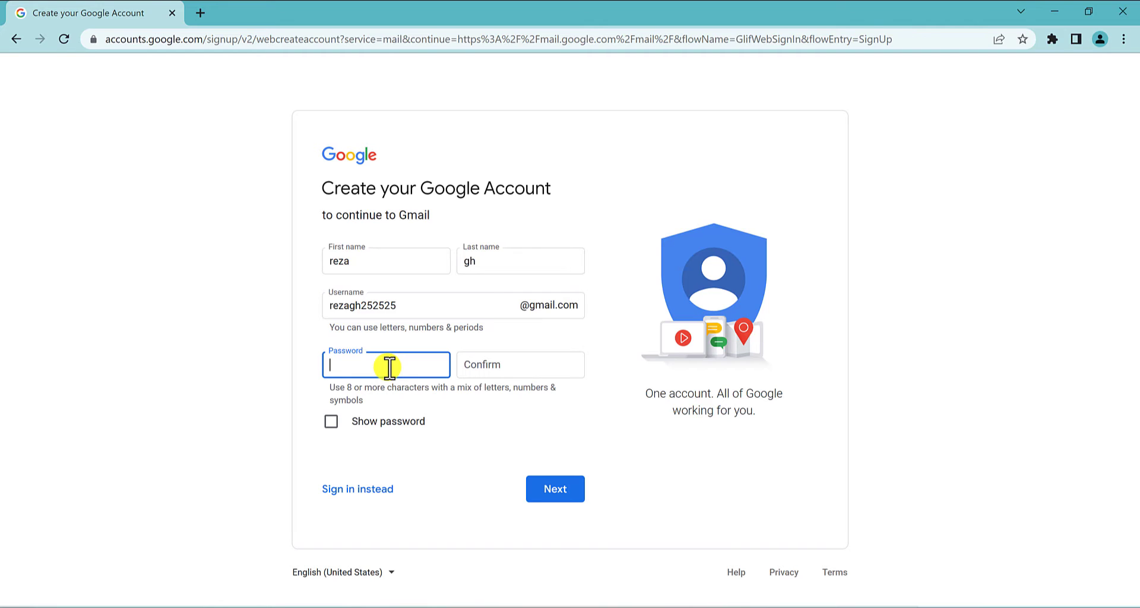
type("•••••••••••••••")
key("Tab")
type("•••••••••••••••")
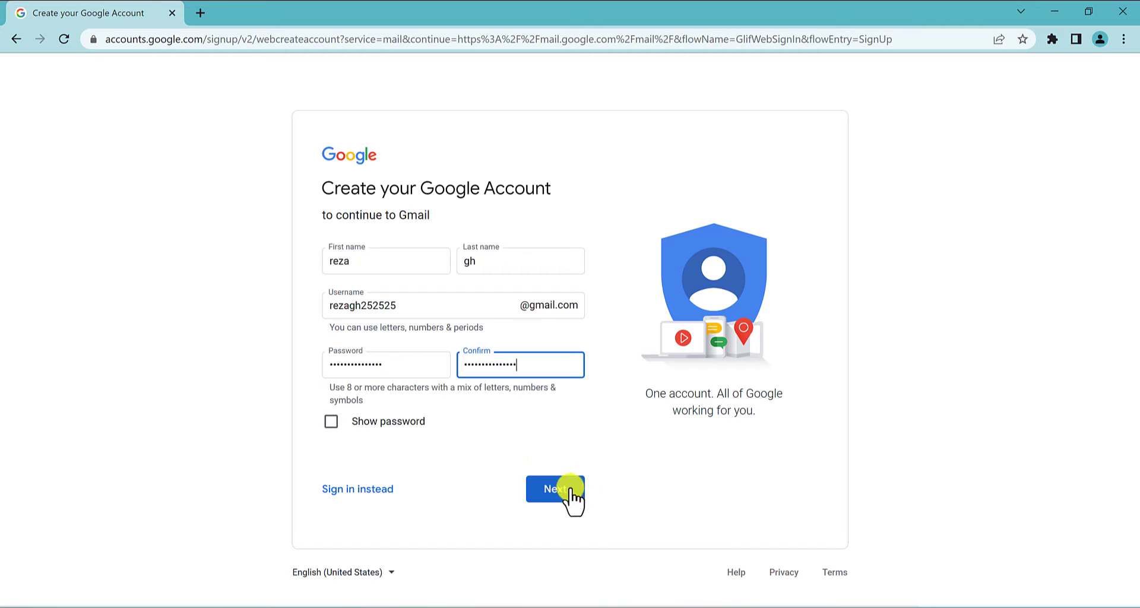
left_click(553, 493)
Verify the account by submitting the phone number and entering the verification code received by text message.
left_click(465, 323)
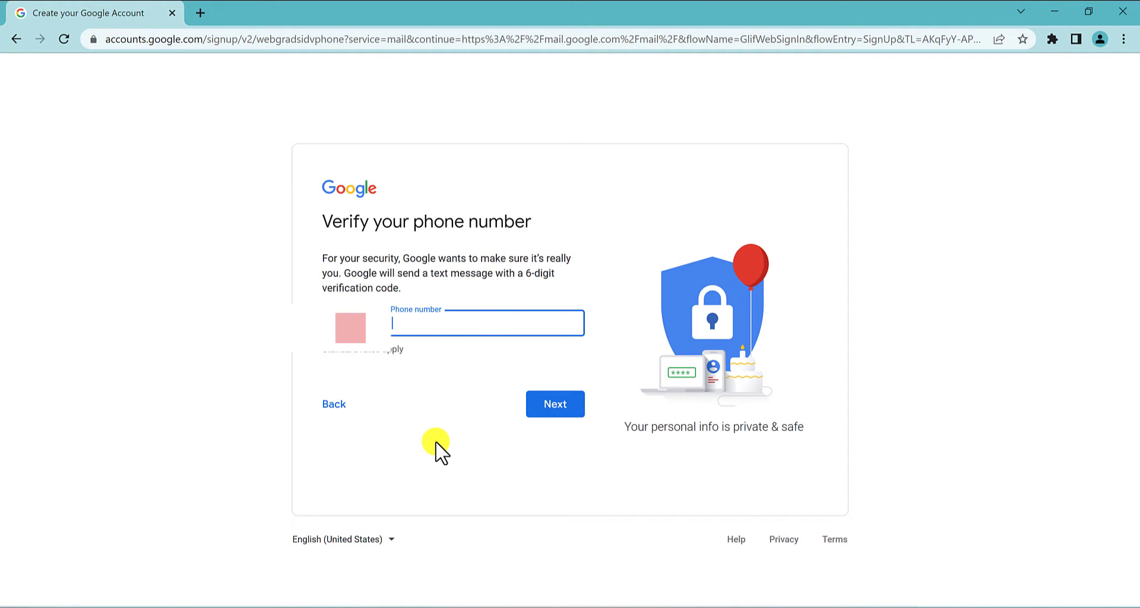
left_click(555, 406)
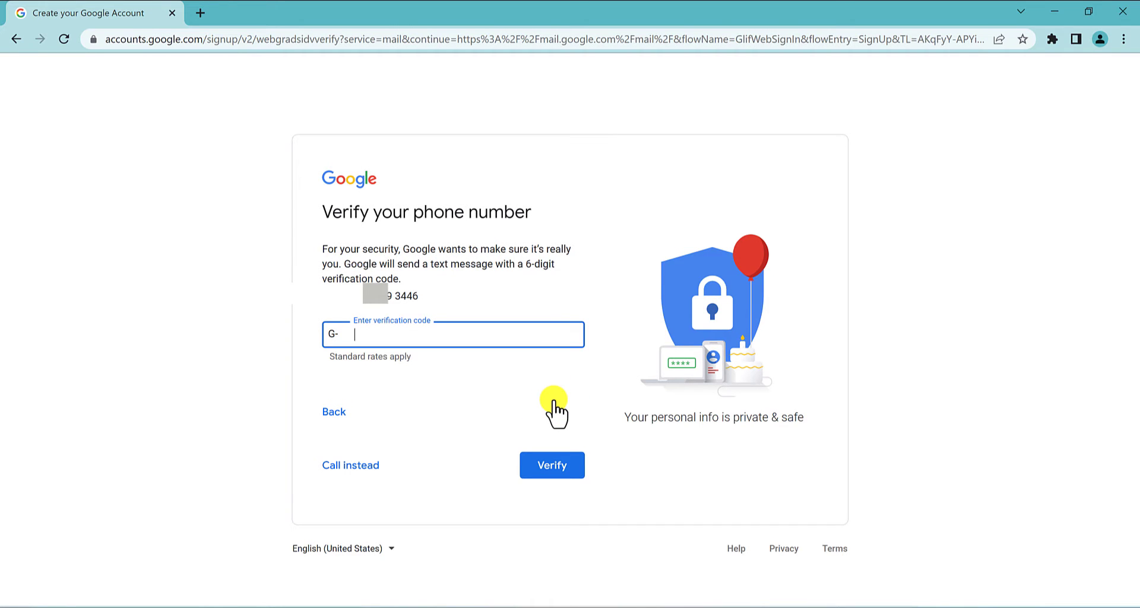
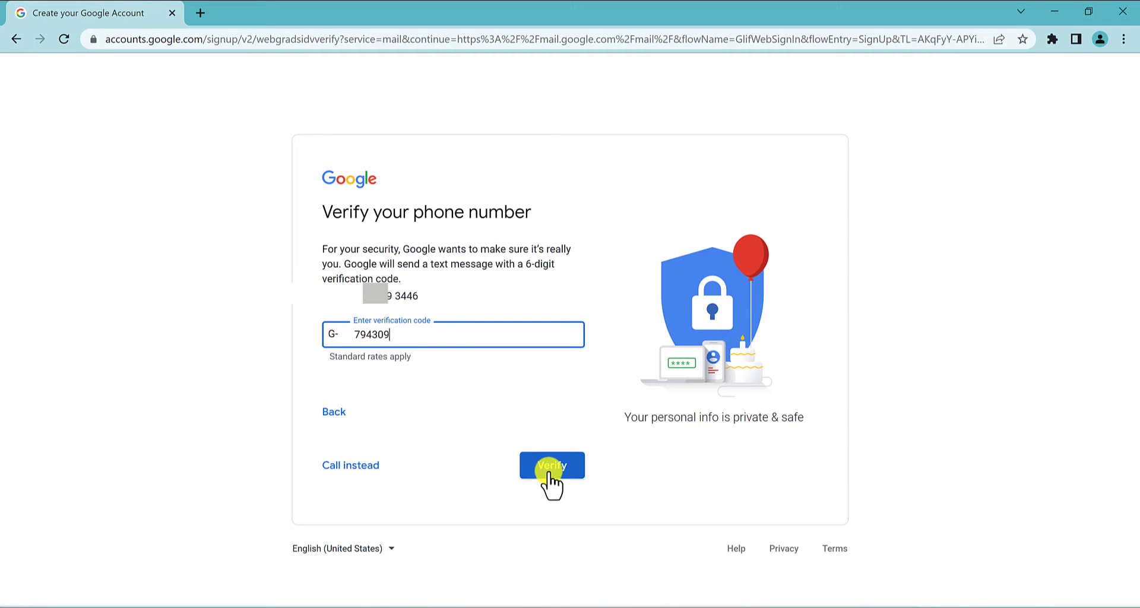
left_click(548, 471)
Fill in the date of birth, set the gender to Male, leave the recovery email empty, and submit the personal details.
left_click(366, 320)
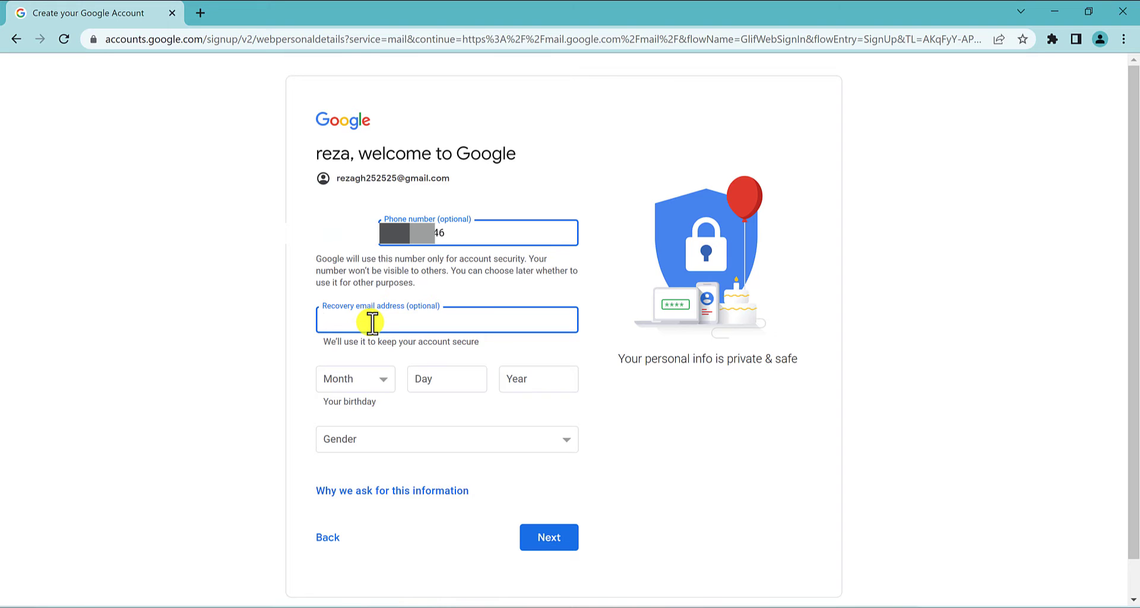
left_click(368, 378)
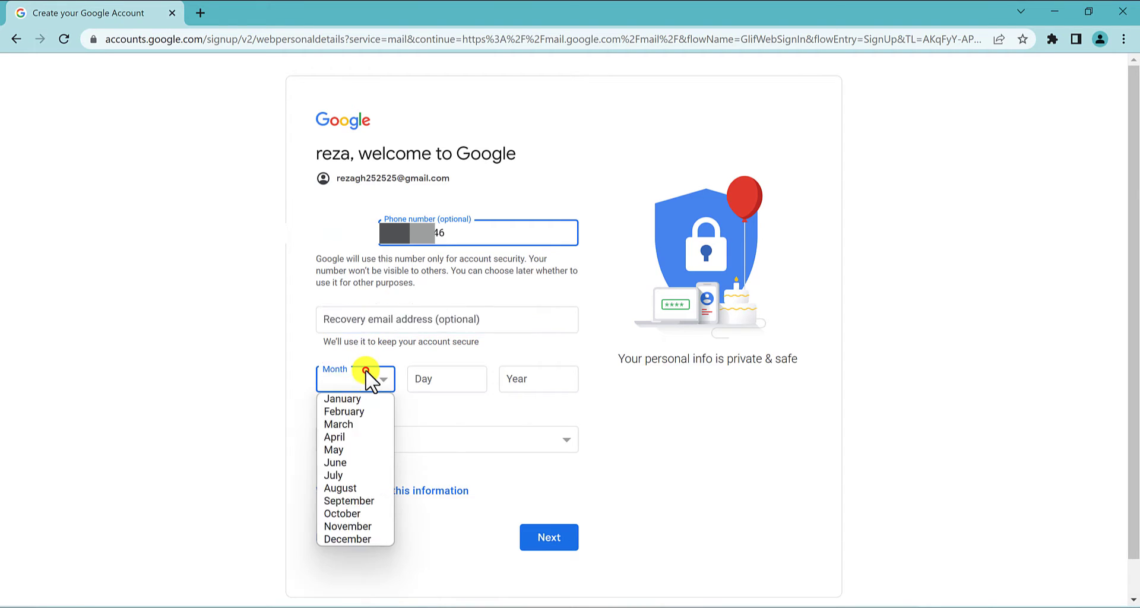
left_click(363, 424)
left_click(433, 375)
type("25")
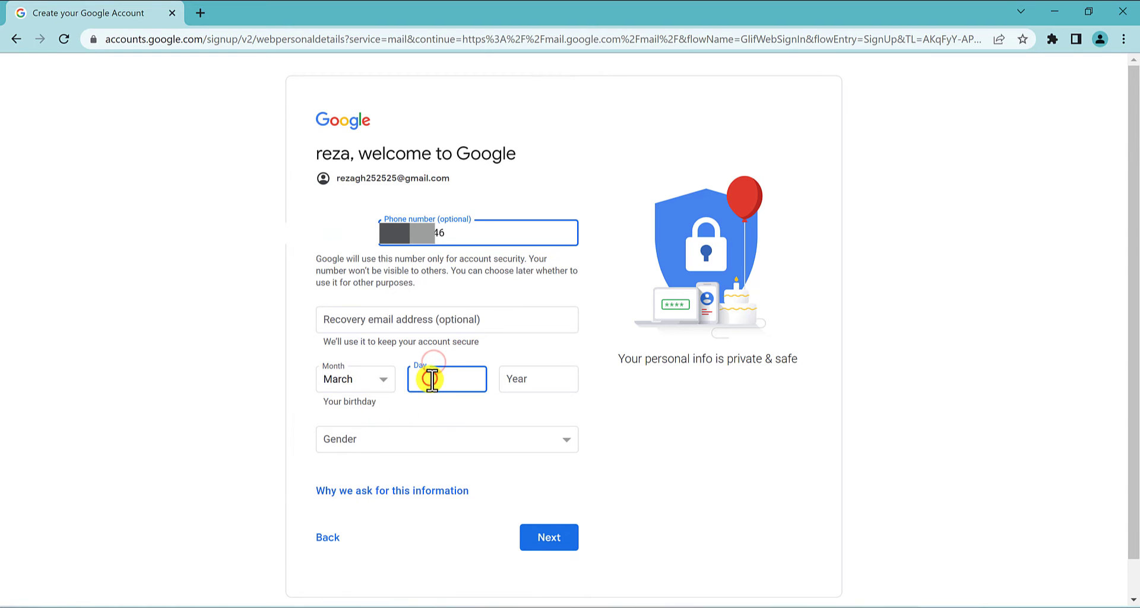
left_click(534, 380)
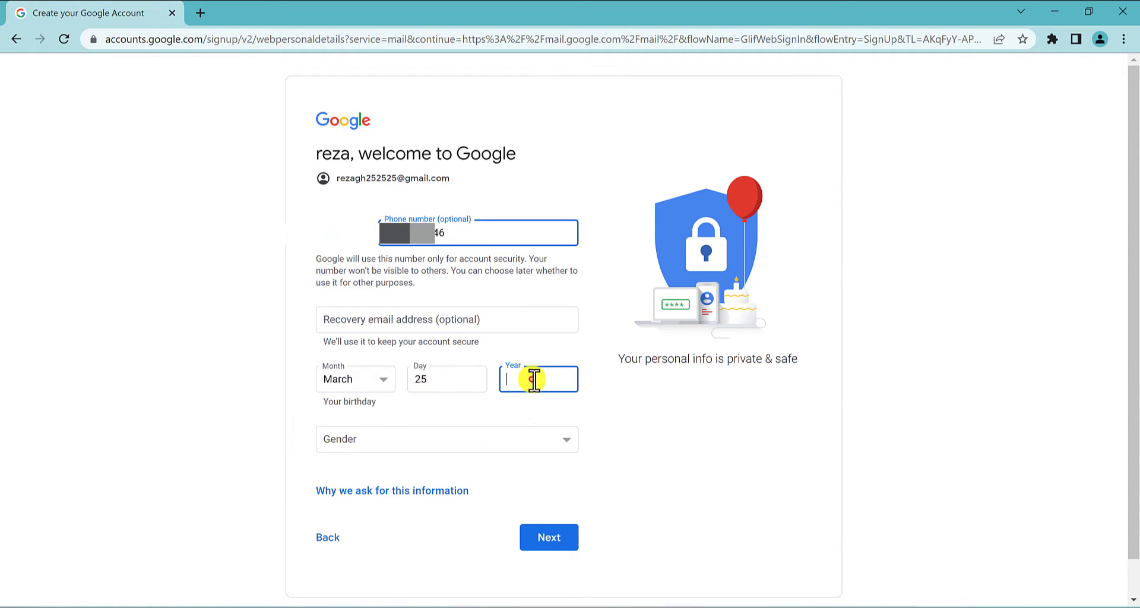
type("1997")
left_click(465, 438)
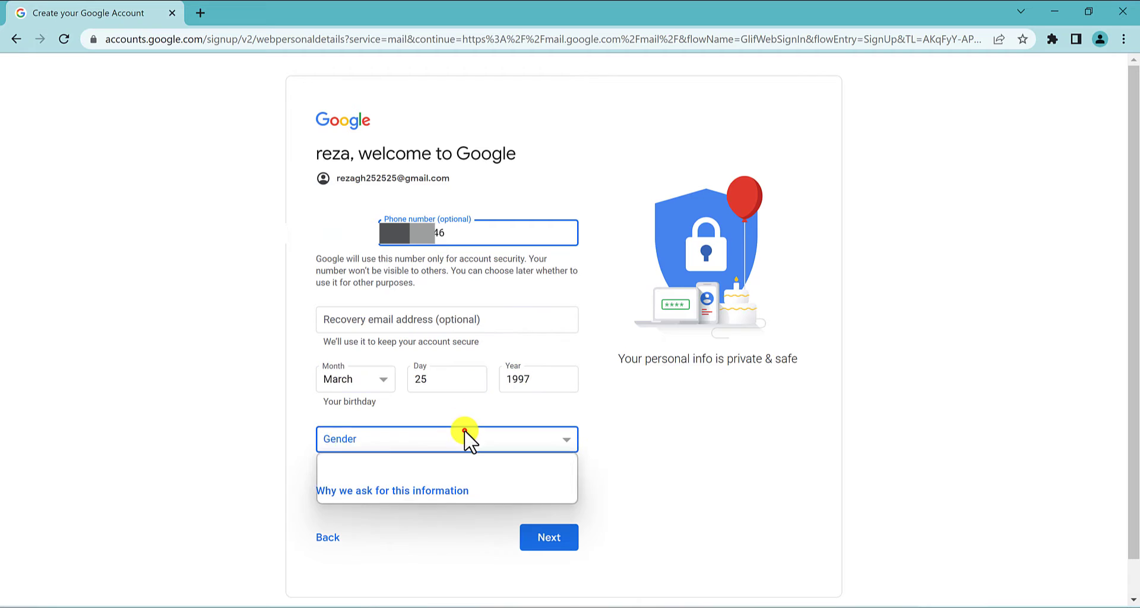
left_click(383, 469)
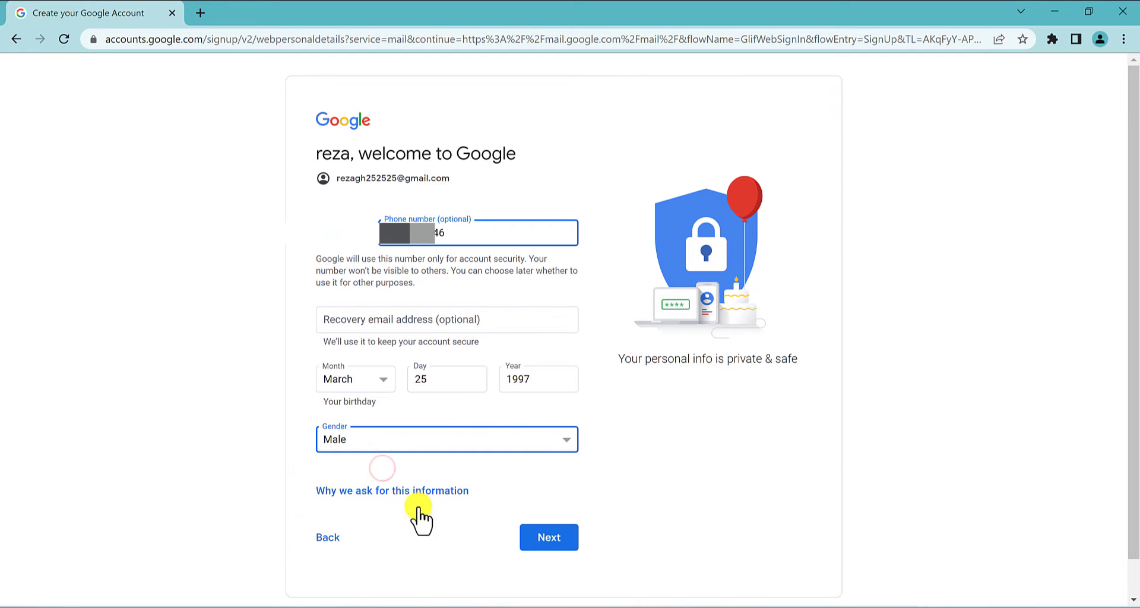
left_click(538, 537)
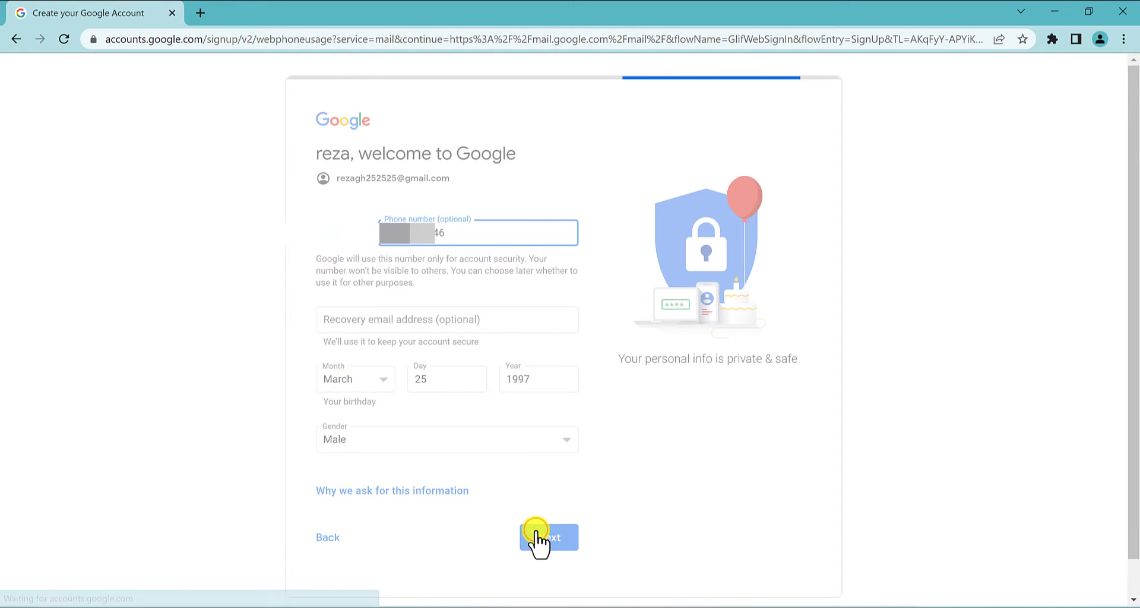
Skip using the phone number across Google services and agree to the terms to finish creating the account.
left_click(339, 499)
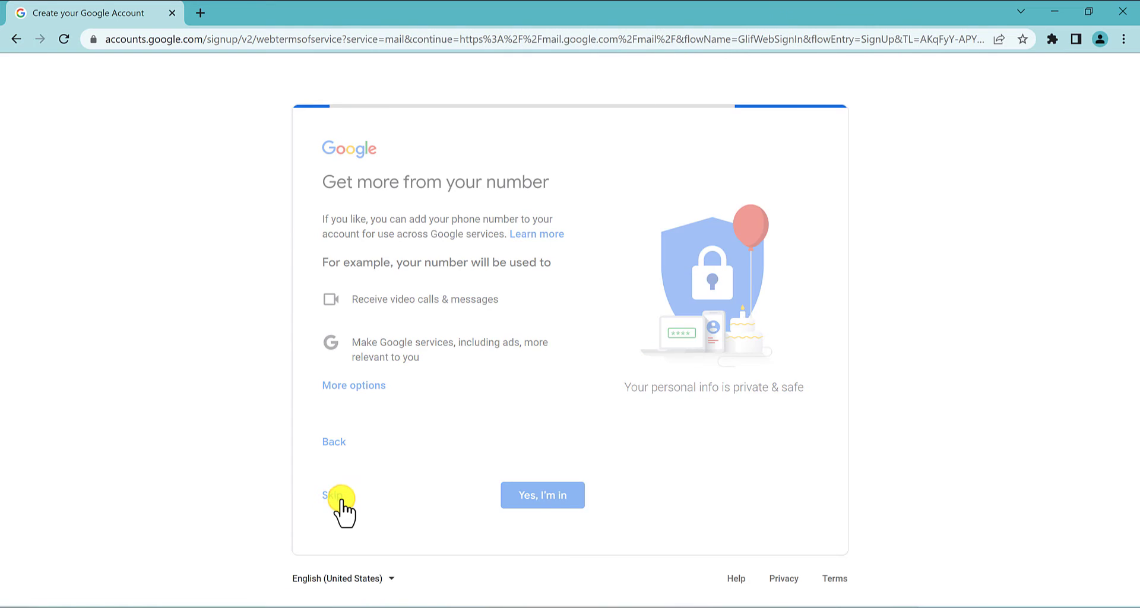
scroll(357, 504, "down", 1)
scroll(357, 504, "down", 15)
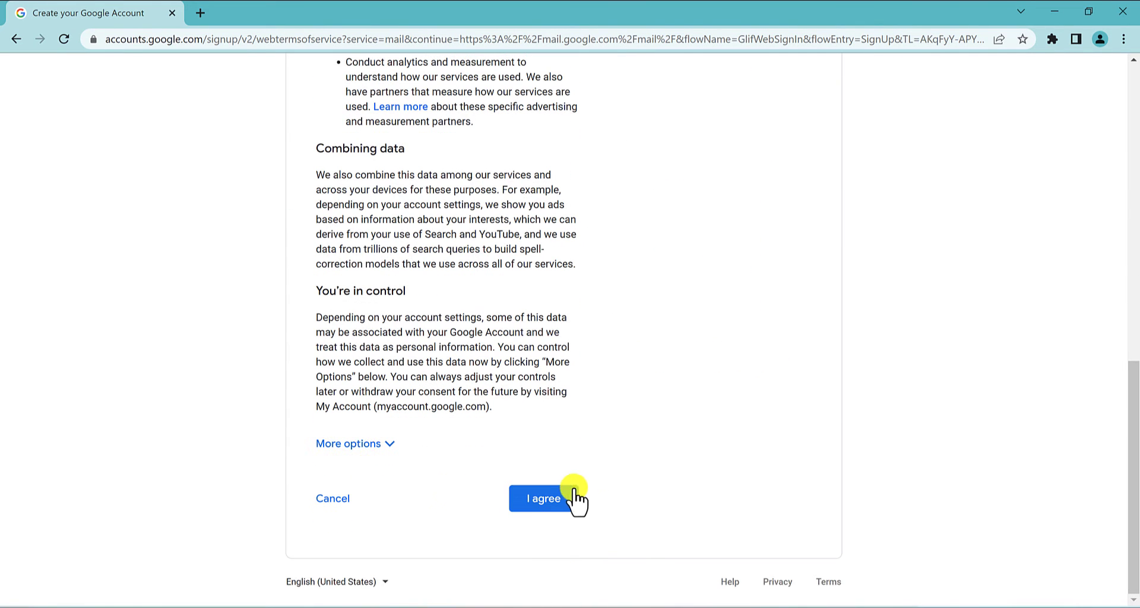
left_click(556, 499)
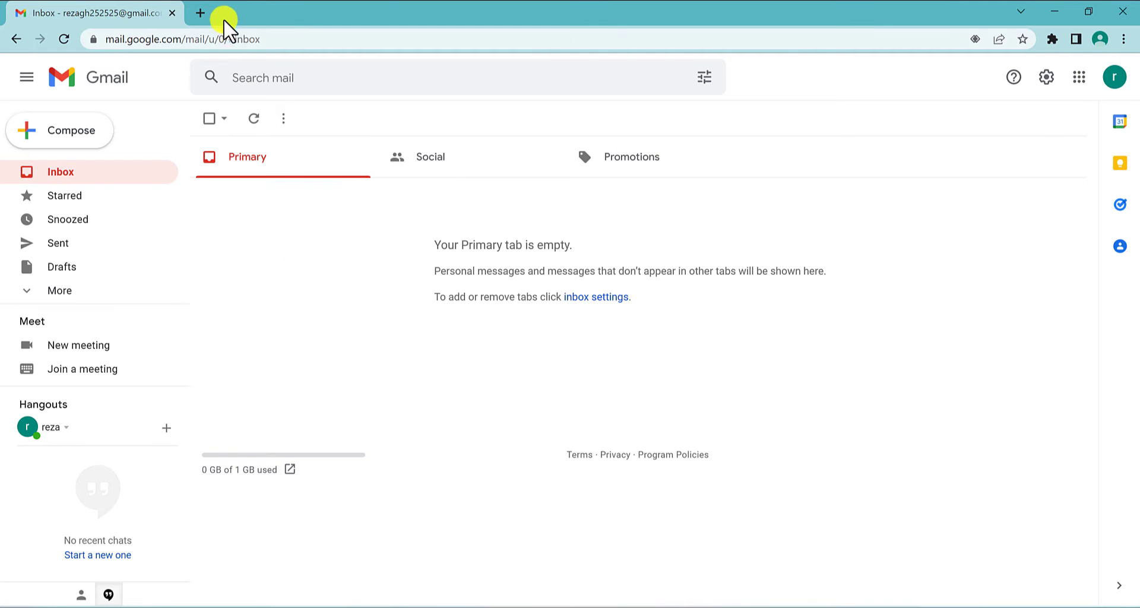
Go to YouTube in a new browser tab and open YouTube Studio for the signed-in account.
left_click(201, 13)
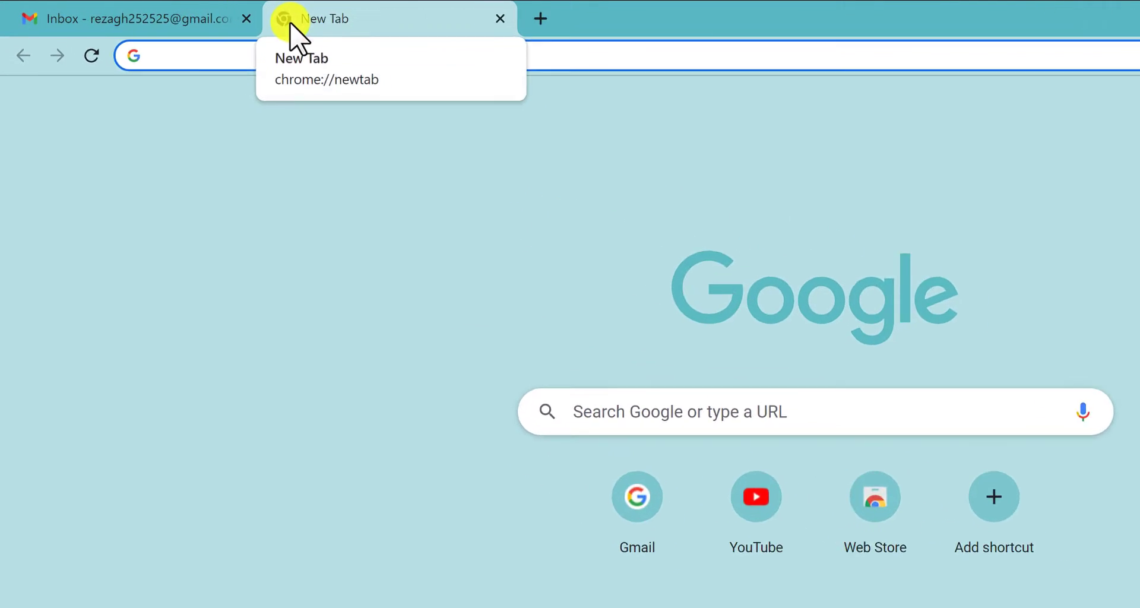
type("youtube.com")
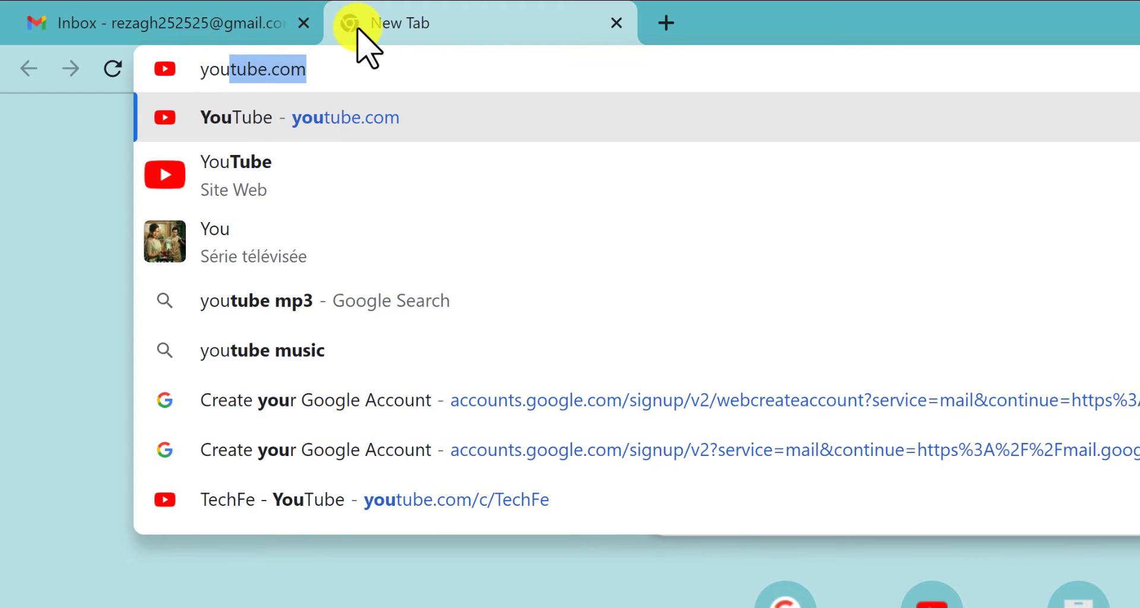
key("Return")
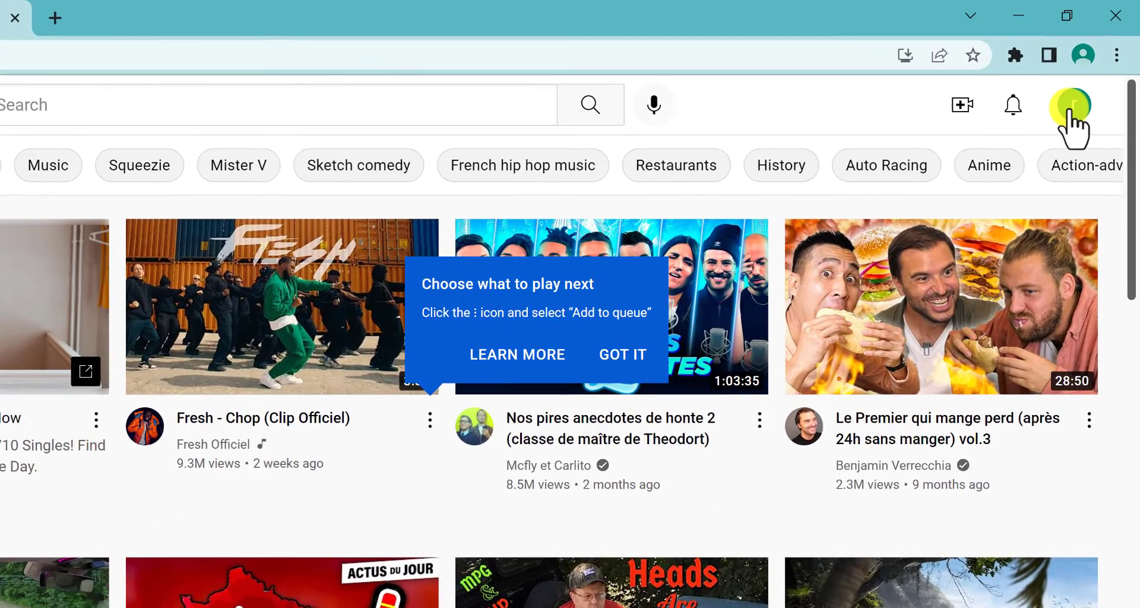
left_click(1072, 108)
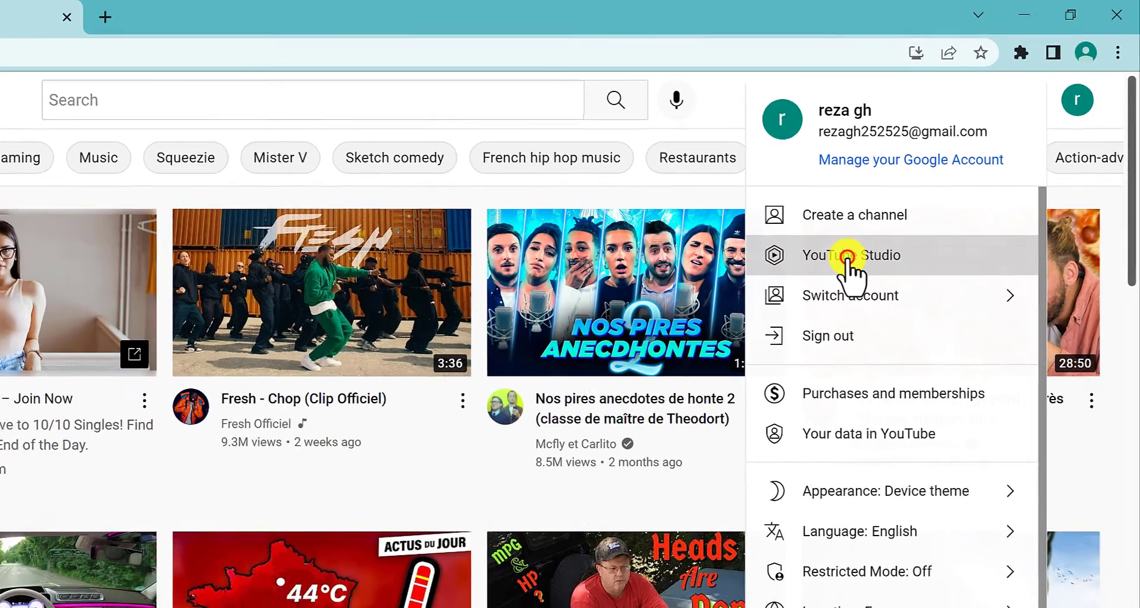
left_click(834, 275)
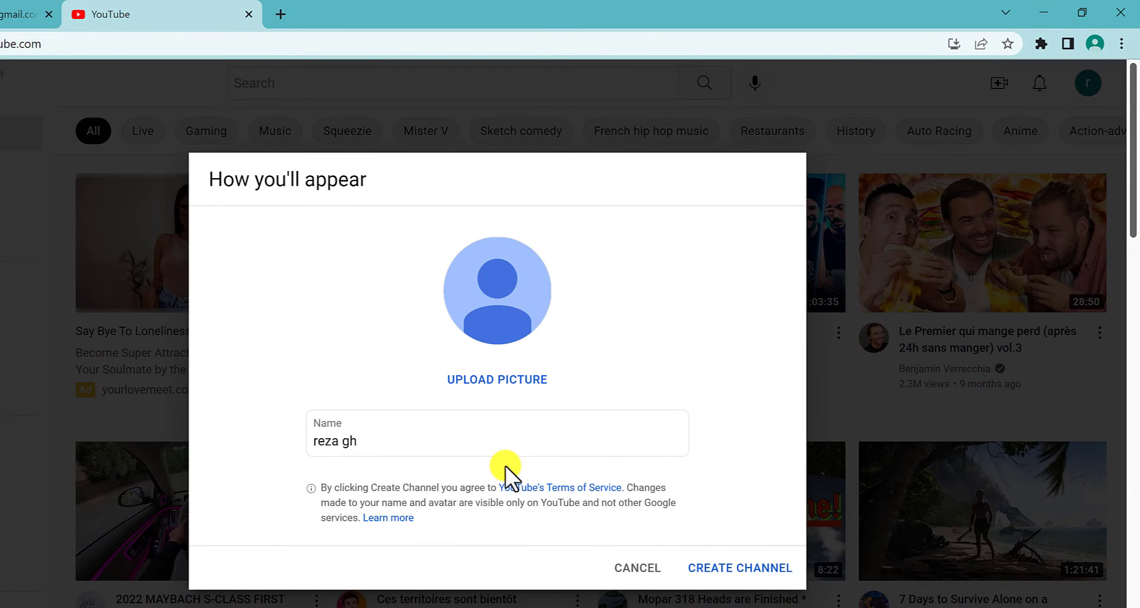
Replace the suggested channel name with "test" and create the channel.
left_click(432, 443)
triple_click(432, 446)
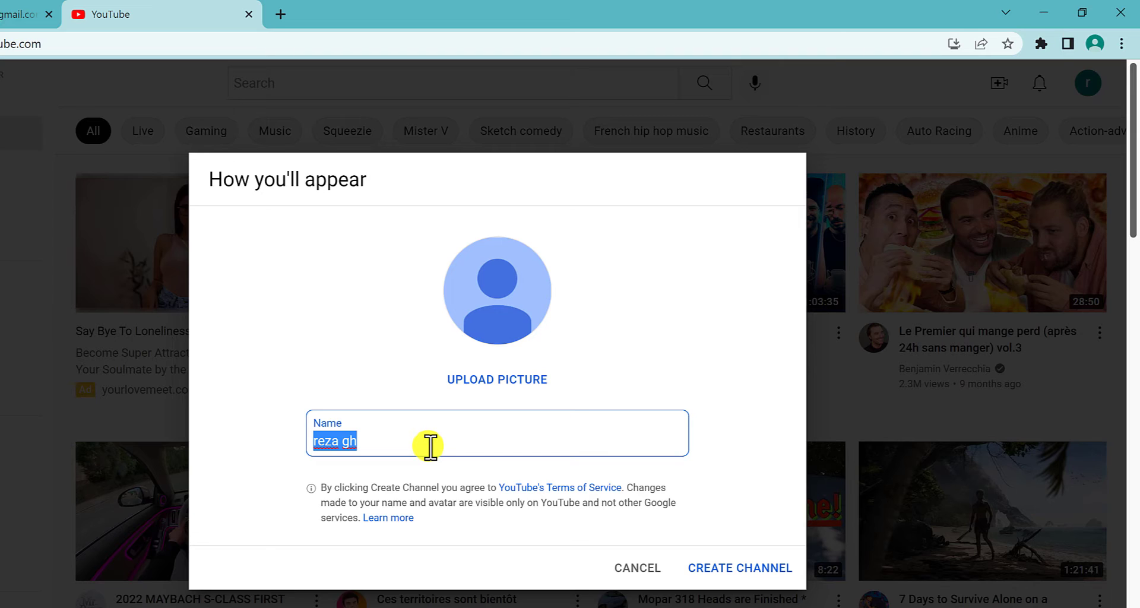
key("BackSpace")
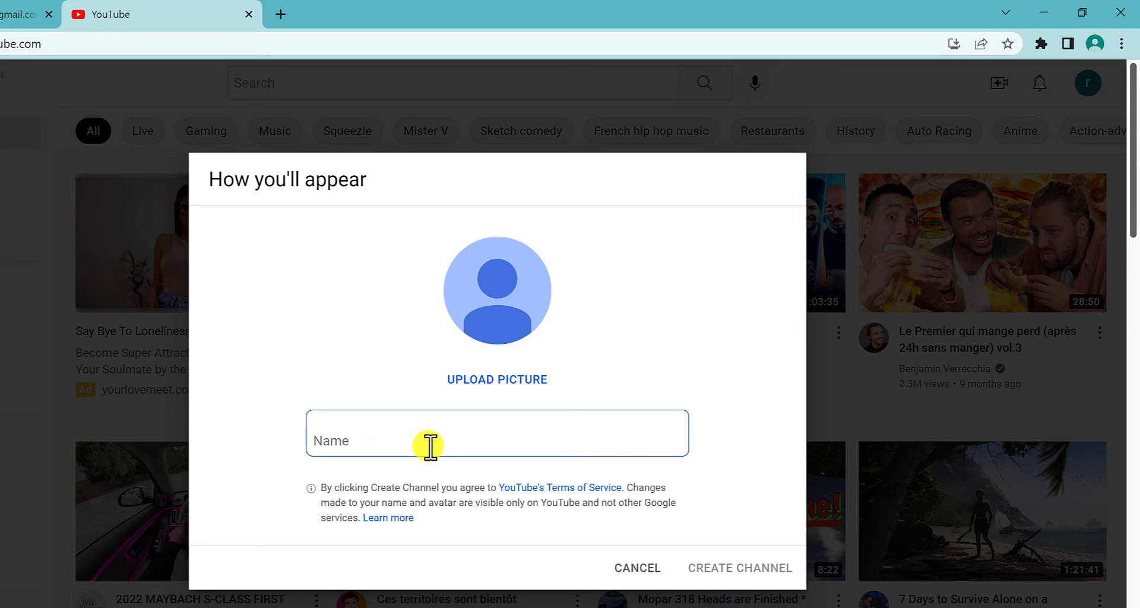
type("test")
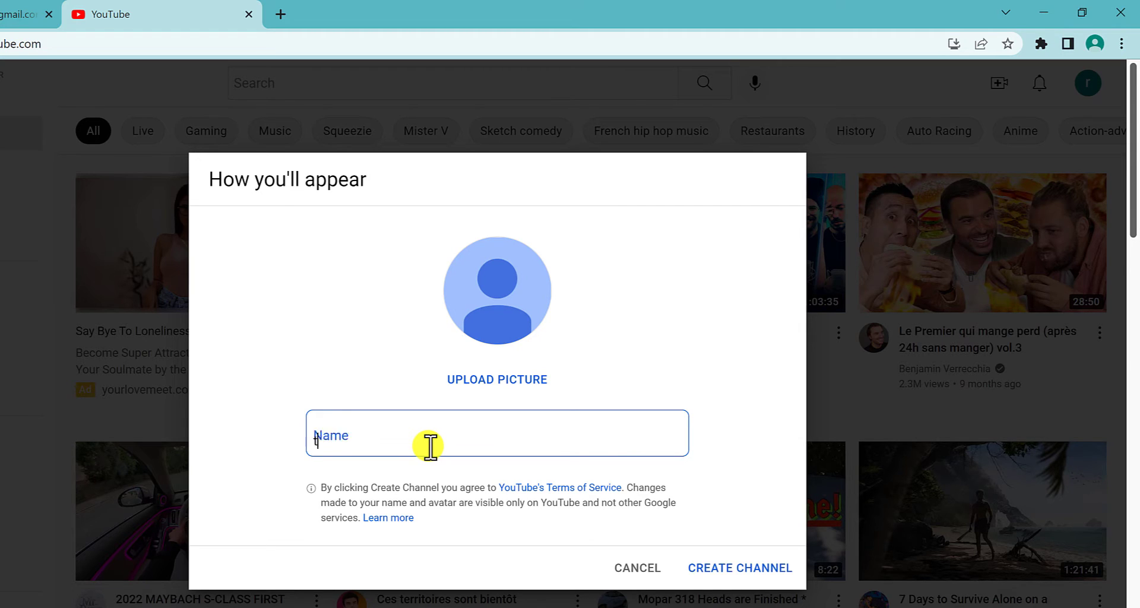
left_click(736, 570)
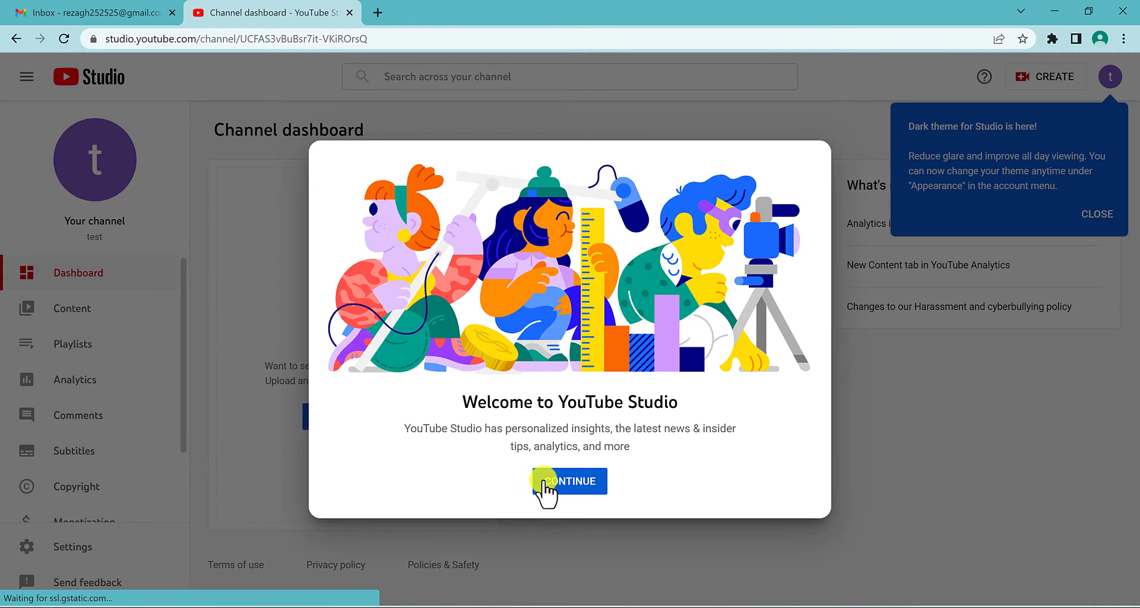
Dismiss the YouTube Studio welcome and dark theme notices, and open the basic info section of the channel customization.
left_click(543, 487)
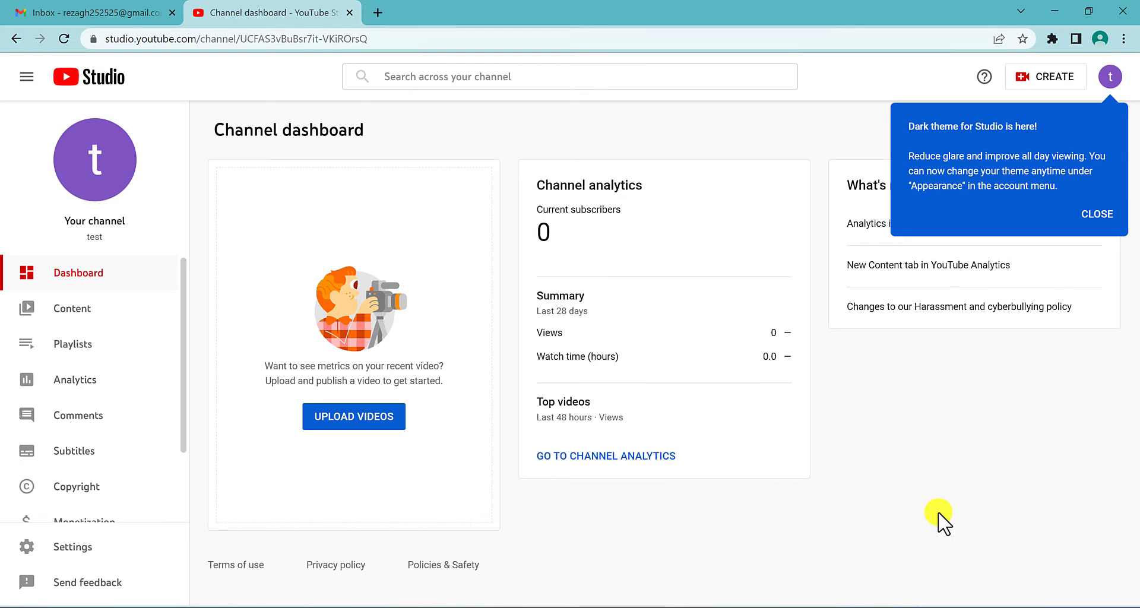
left_click(1097, 214)
scroll(181, 335, "down", 2)
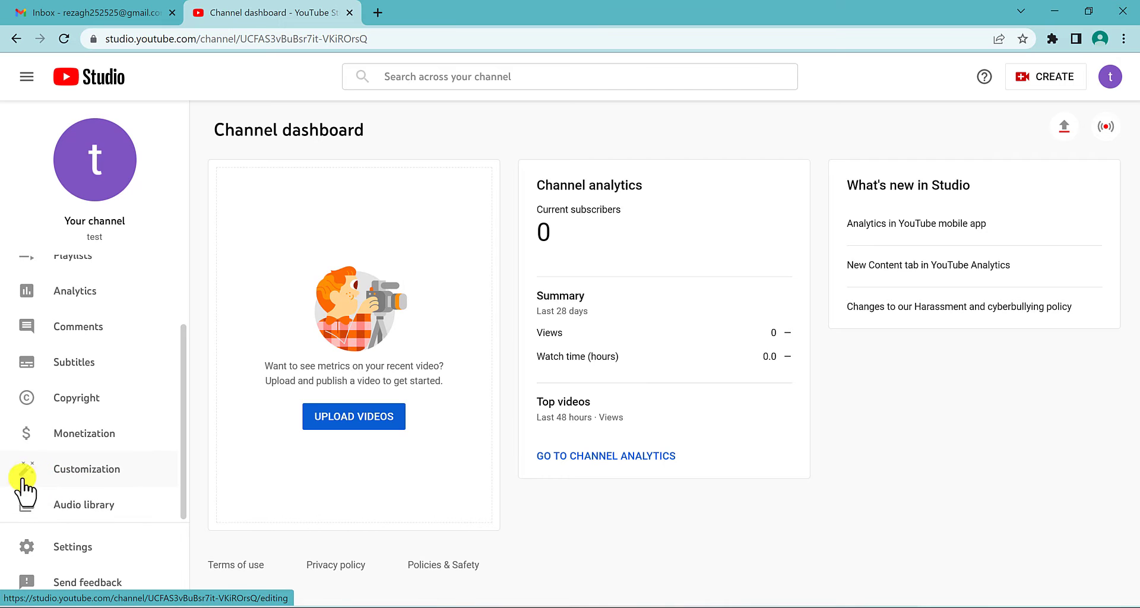
left_click(72, 469)
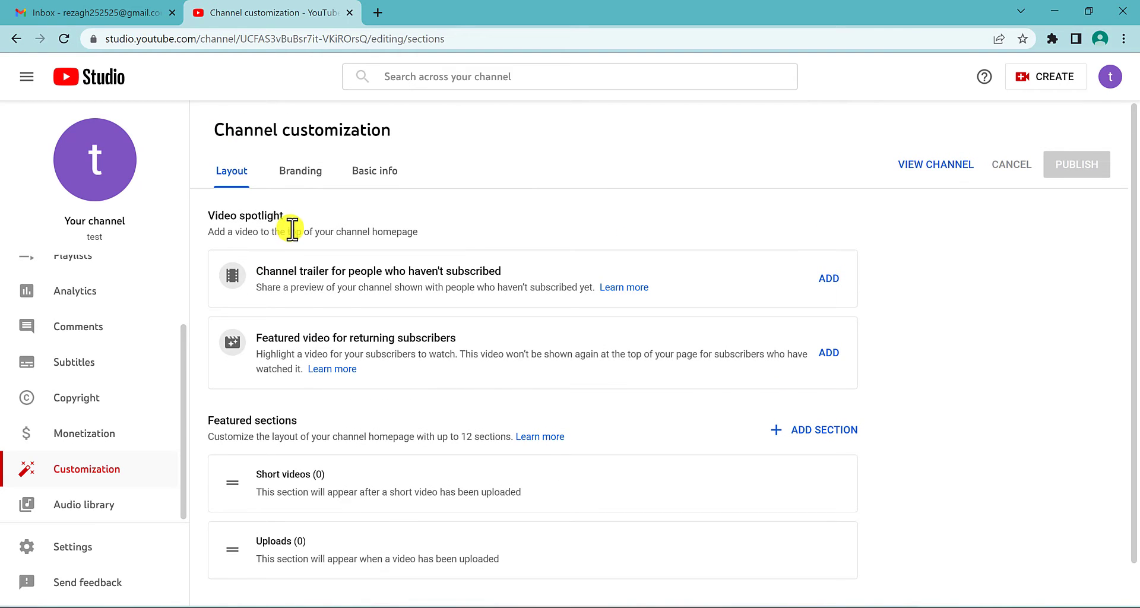
left_click(369, 171)
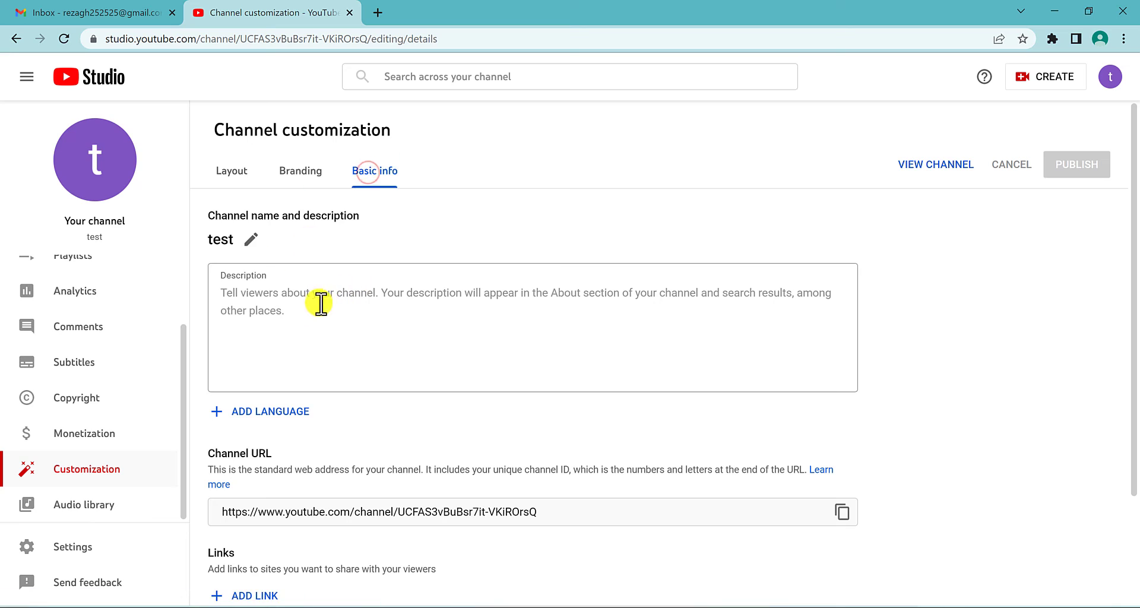
Enter the channel description "I'm test and I want to show you some videos about my life style.".
left_click(290, 301)
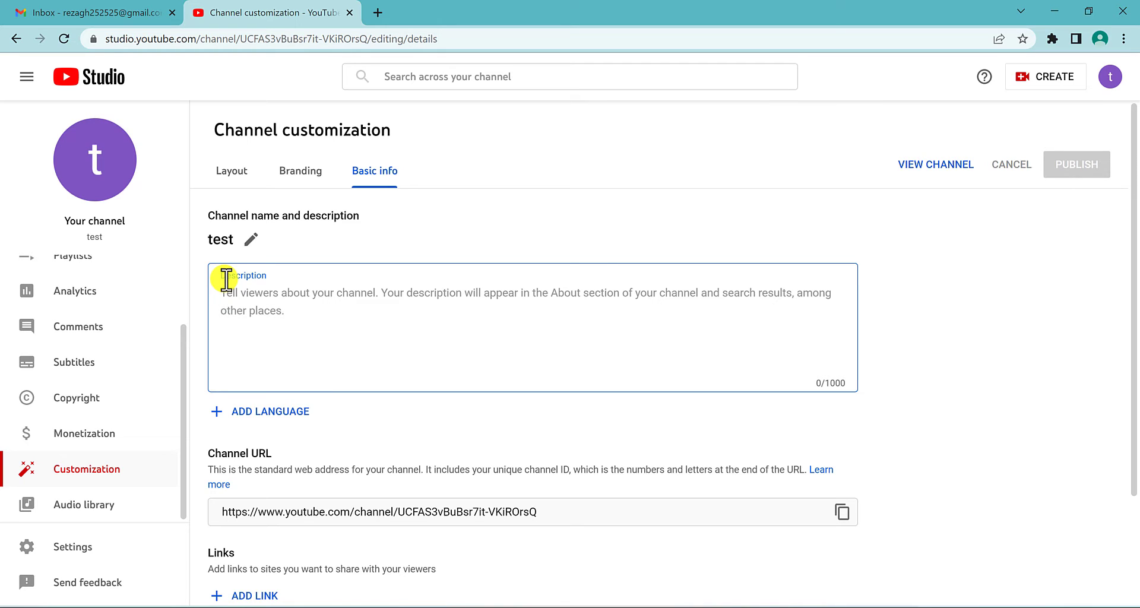
type("I")
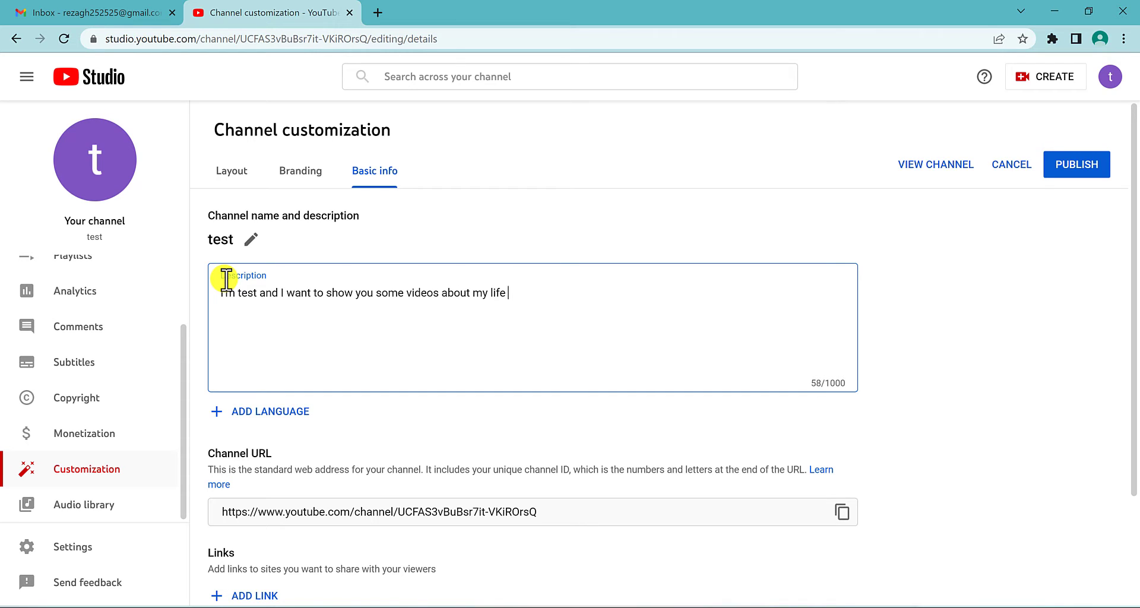
type(".")
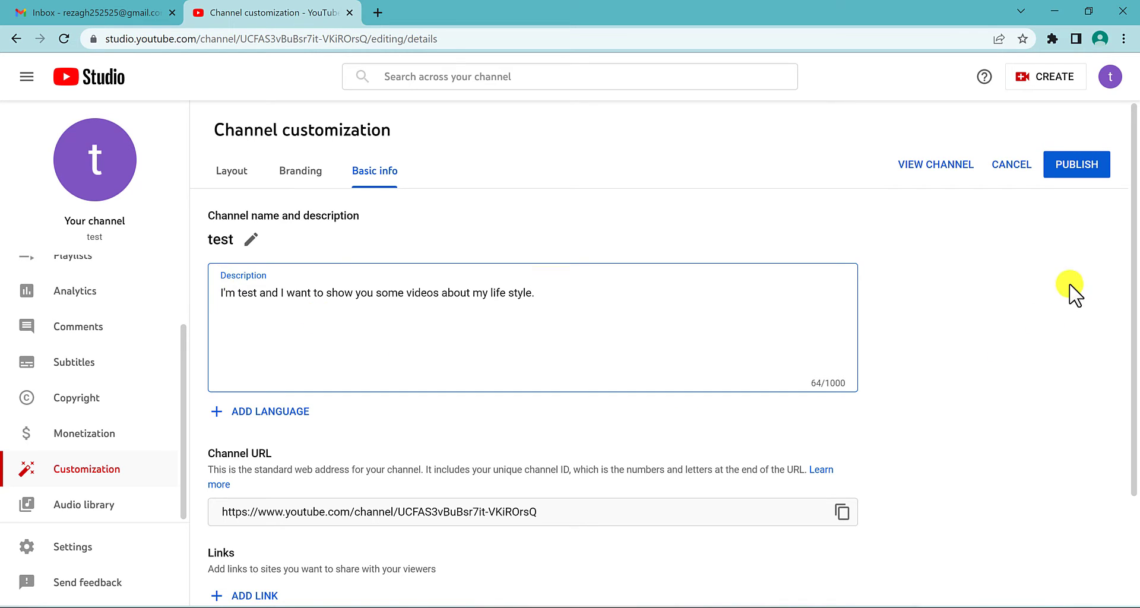
Open the channel URL in a new browser tab to view the public channel page, and return to the channel customization.
scroll(1132, 369, "down", 2)
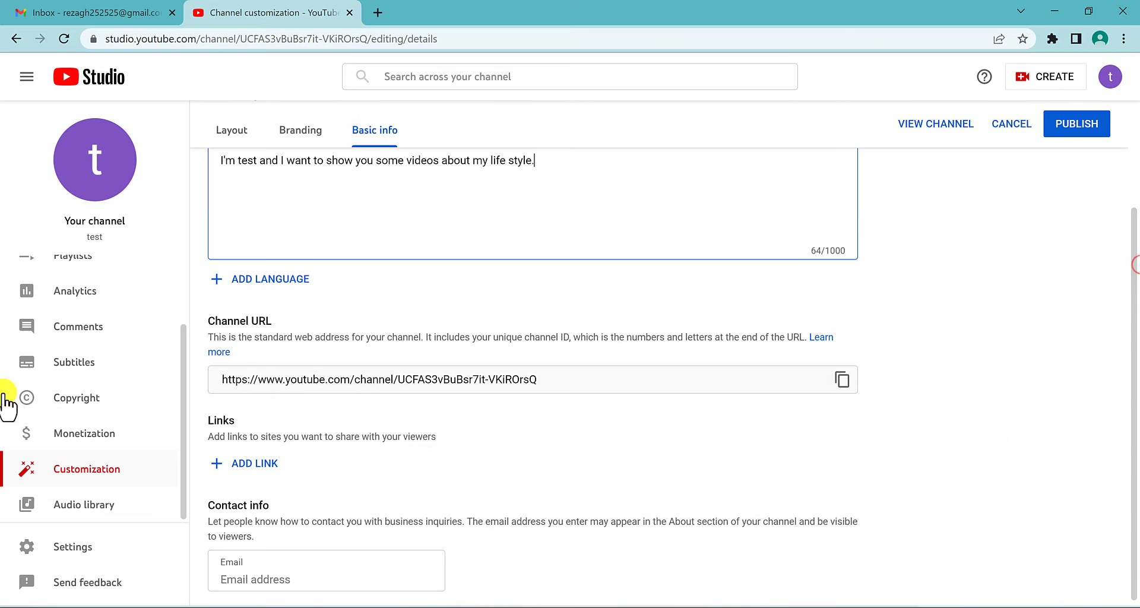
left_click(332, 377)
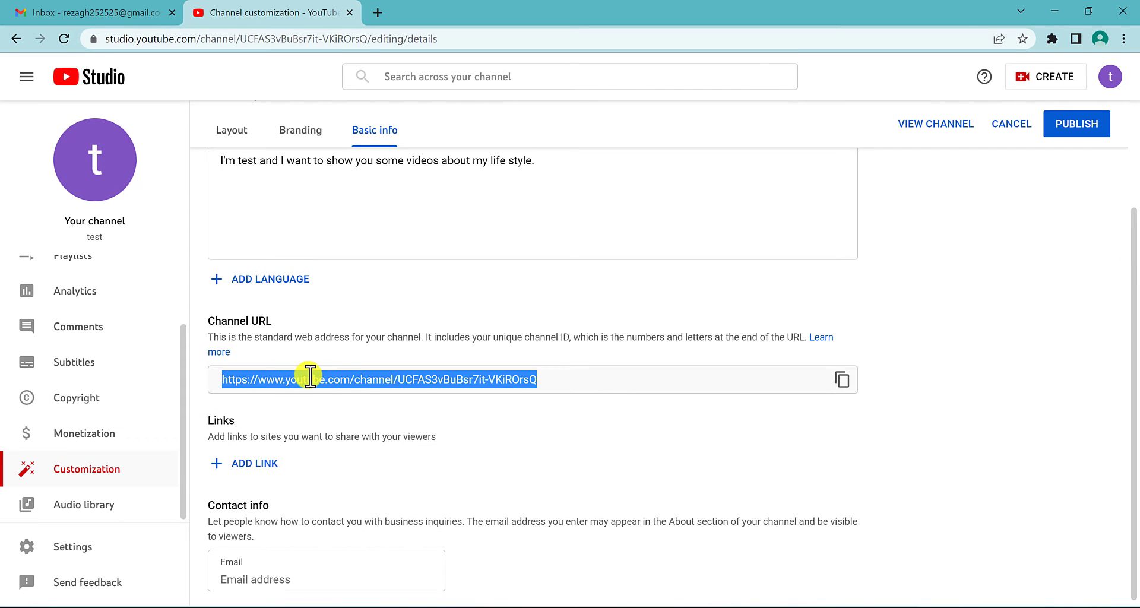
right_click(338, 379)
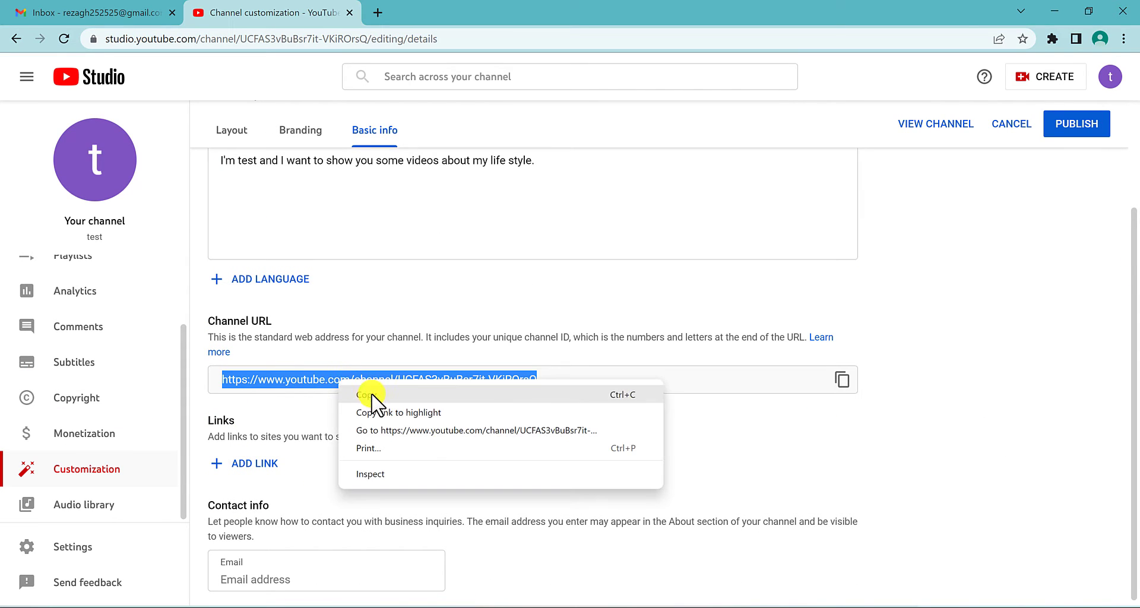
left_click(376, 430)
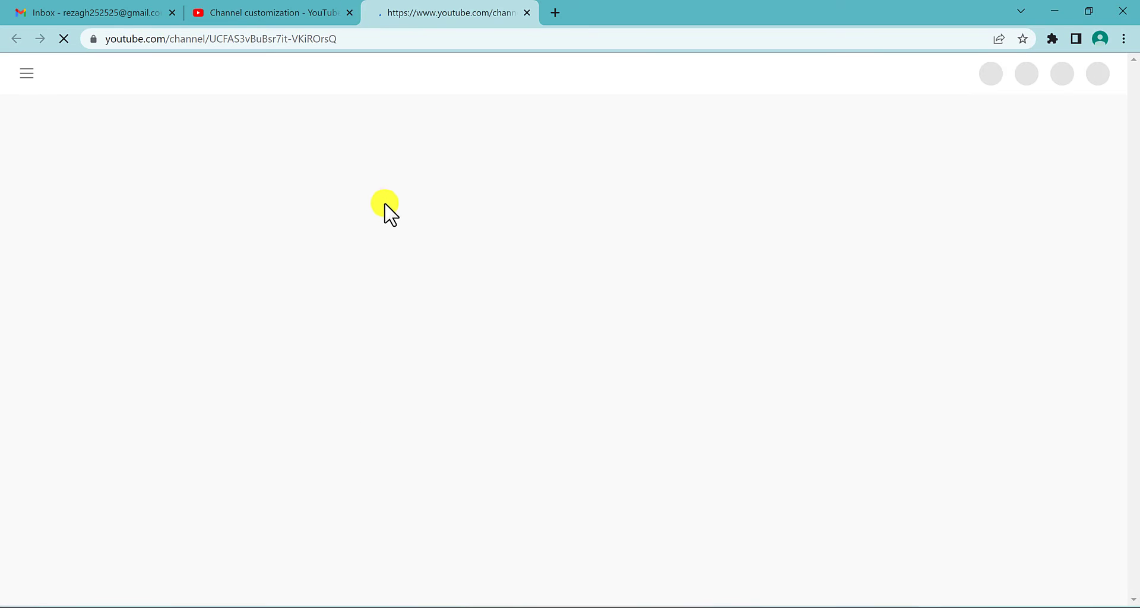
double_click(346, 134)
left_click(297, 12)
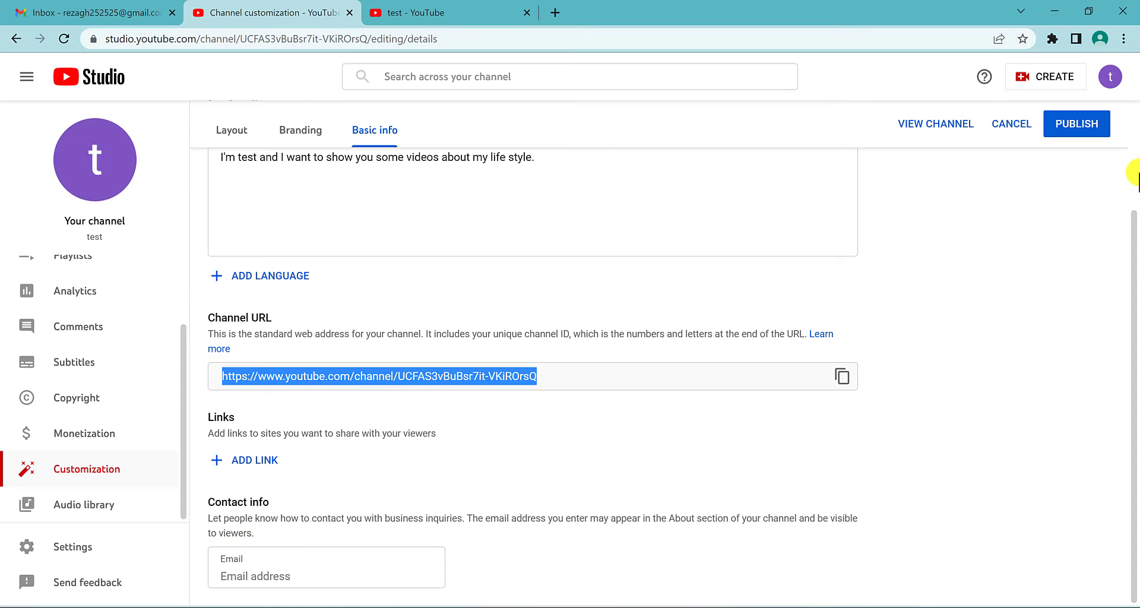
left_click_drag(1139, 172, 1135, 311)
left_click(249, 462)
type("mywebsite")
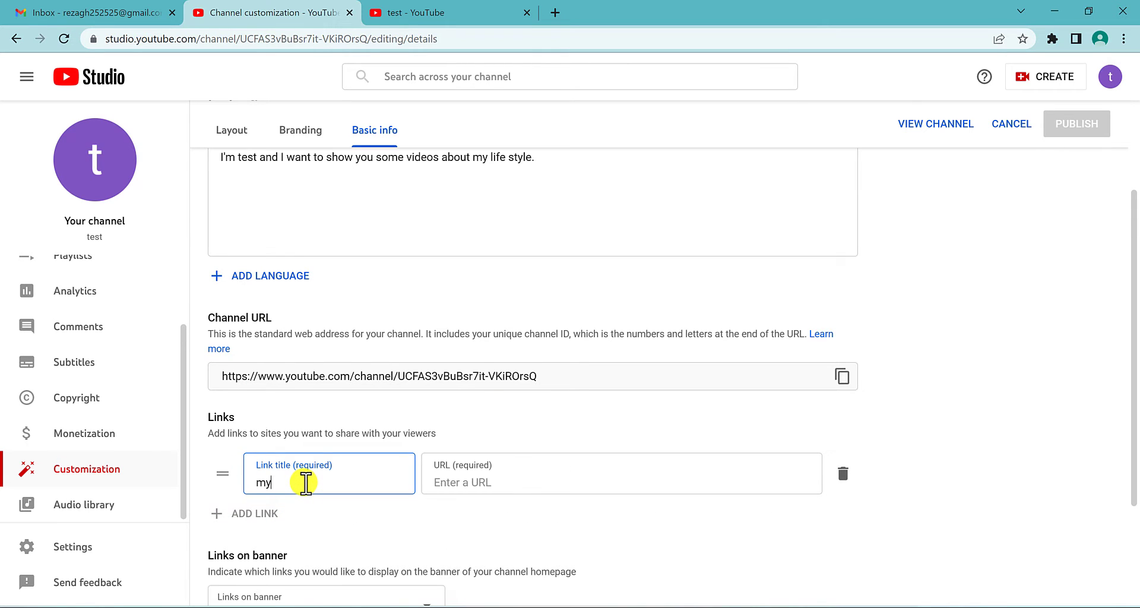
left_click(478, 475)
type("www.mywebste.com")
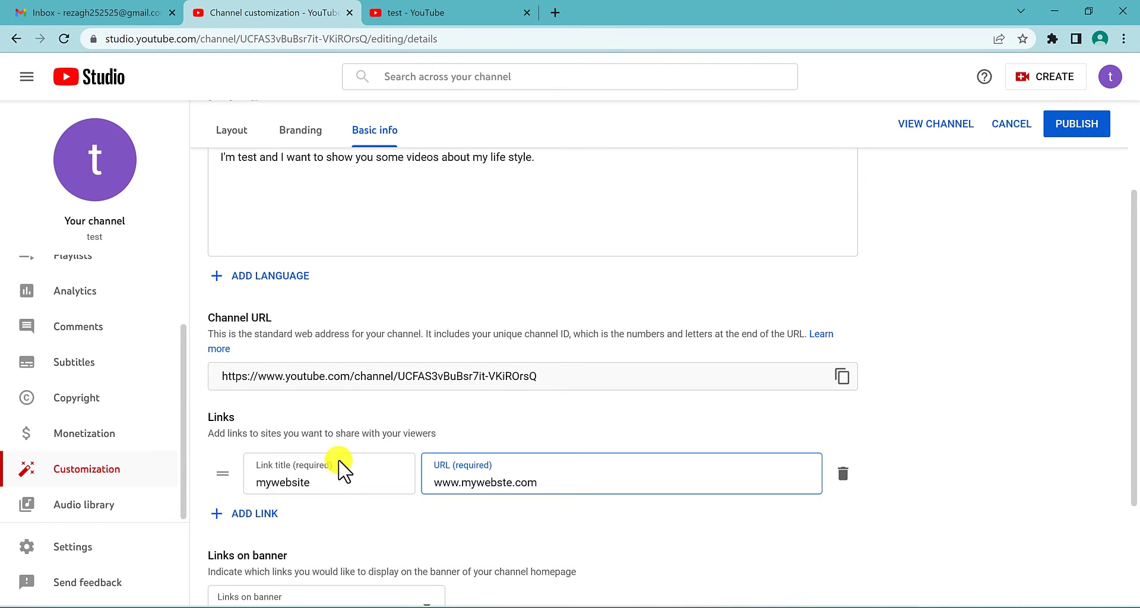
left_click(1016, 434)
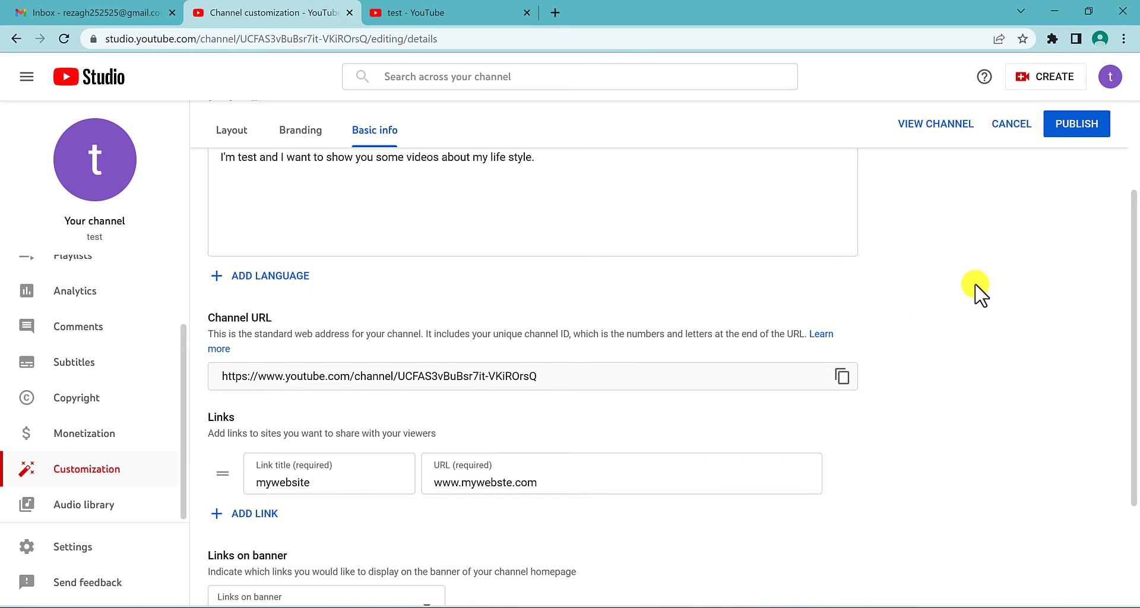
left_click(1076, 135)
Reload the public channel page and check the description and link in its About section.
left_click(419, 14)
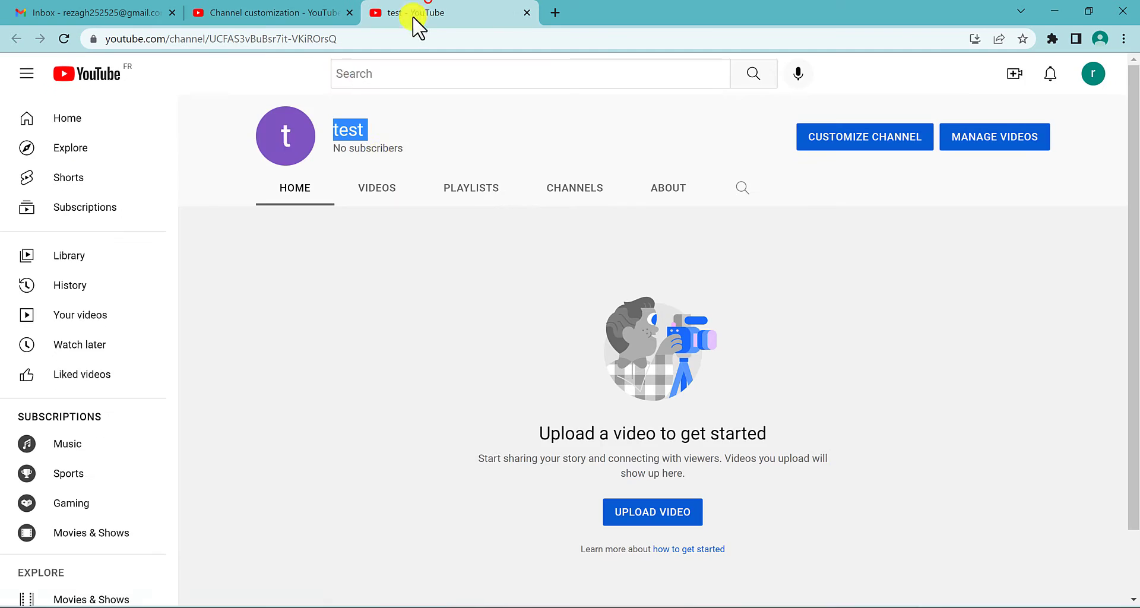
left_click(61, 39)
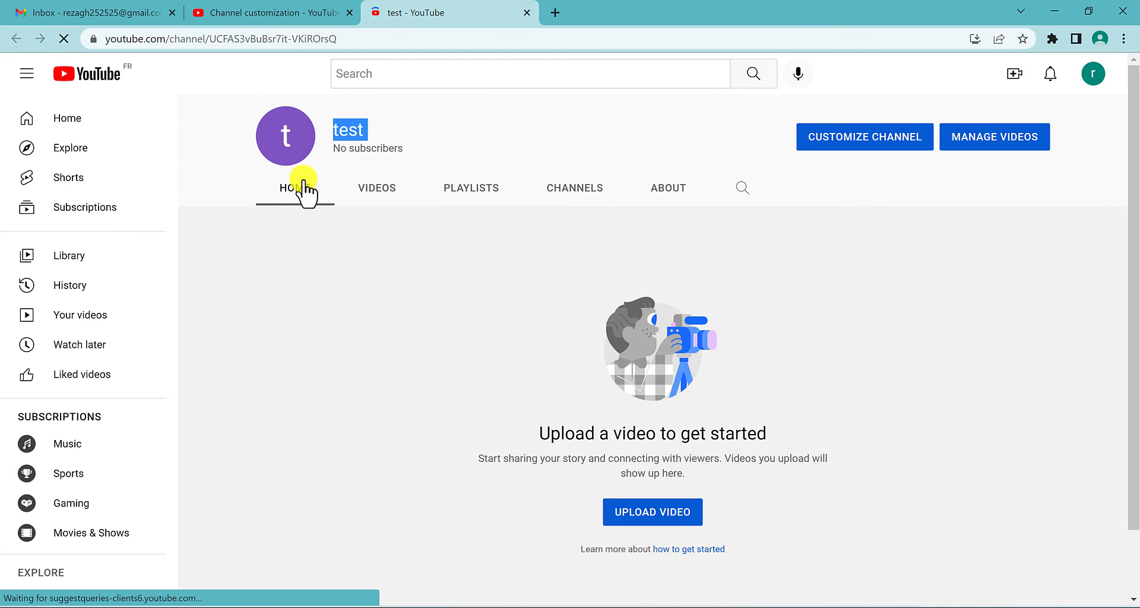
left_click(662, 191)
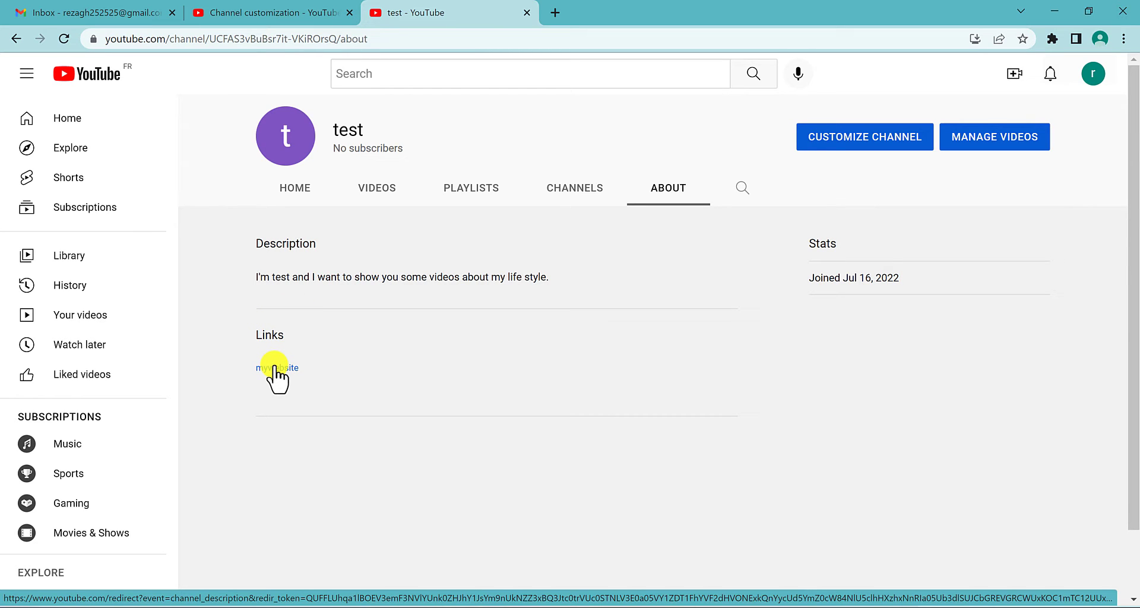
In the branding section of the channel customization, upload triangular-logo from the Desktop as the profile picture with the default crop.
left_click(275, 9)
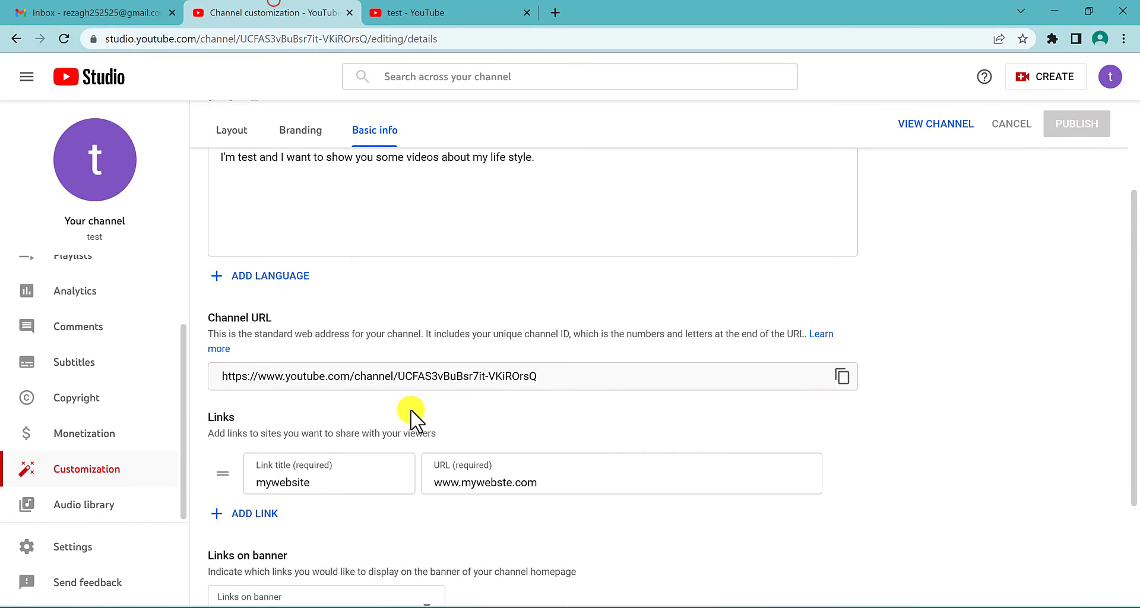
scroll(413, 415, "up", 3)
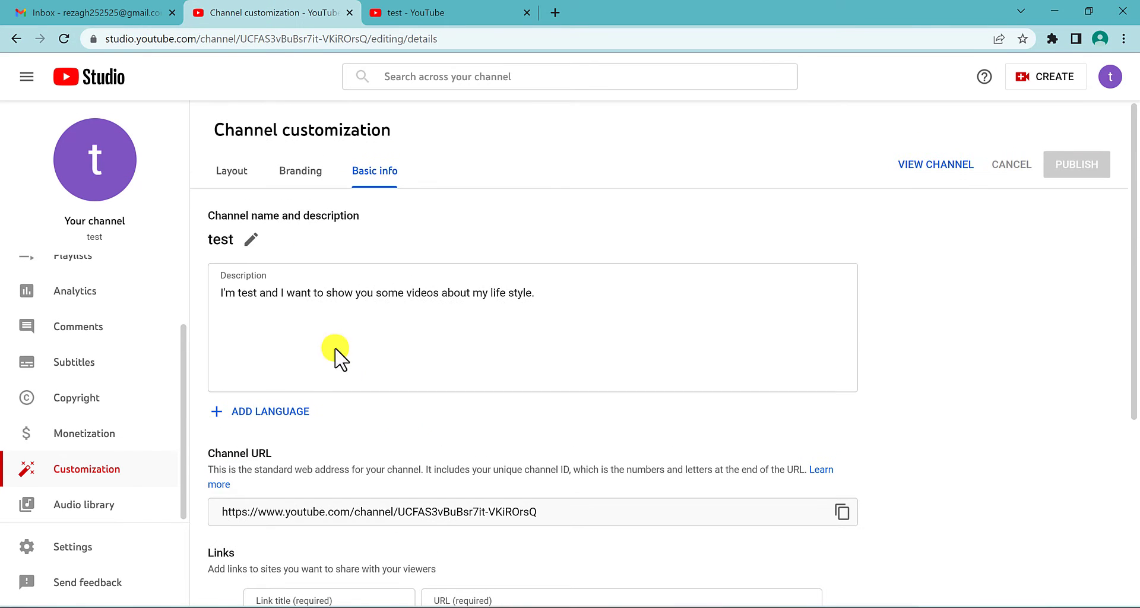
left_click(301, 173)
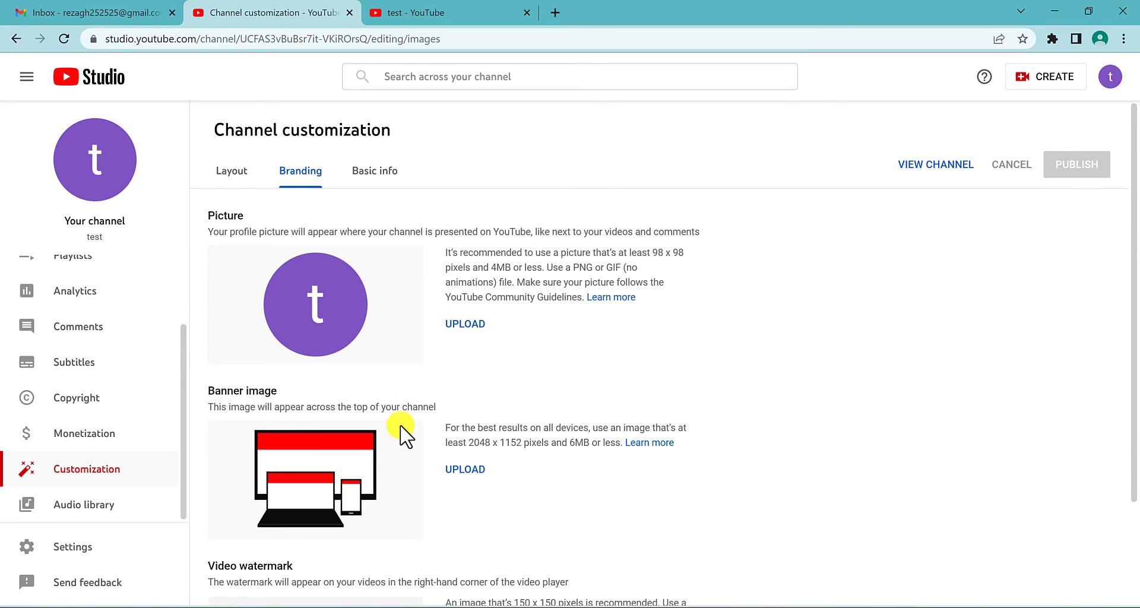
left_click(472, 326)
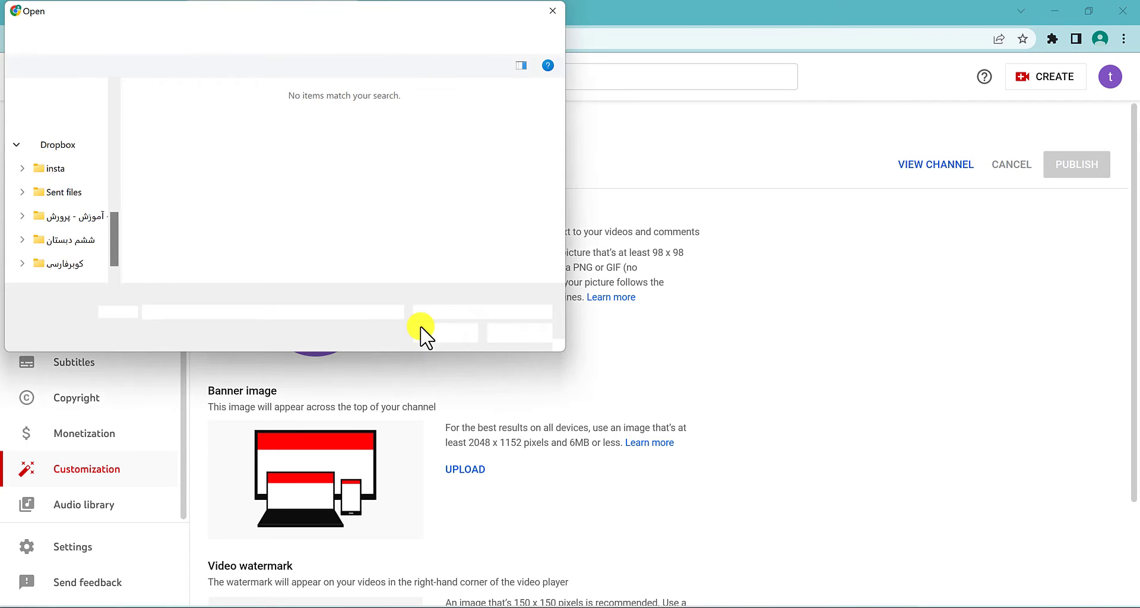
left_click(49, 89)
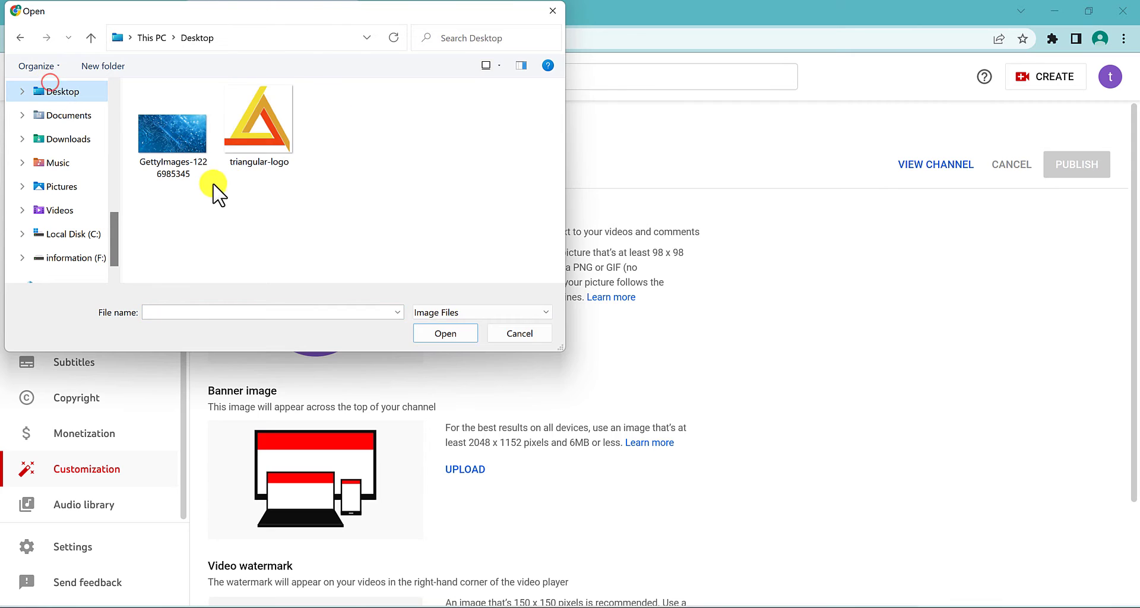
left_click(257, 151)
left_click(455, 333)
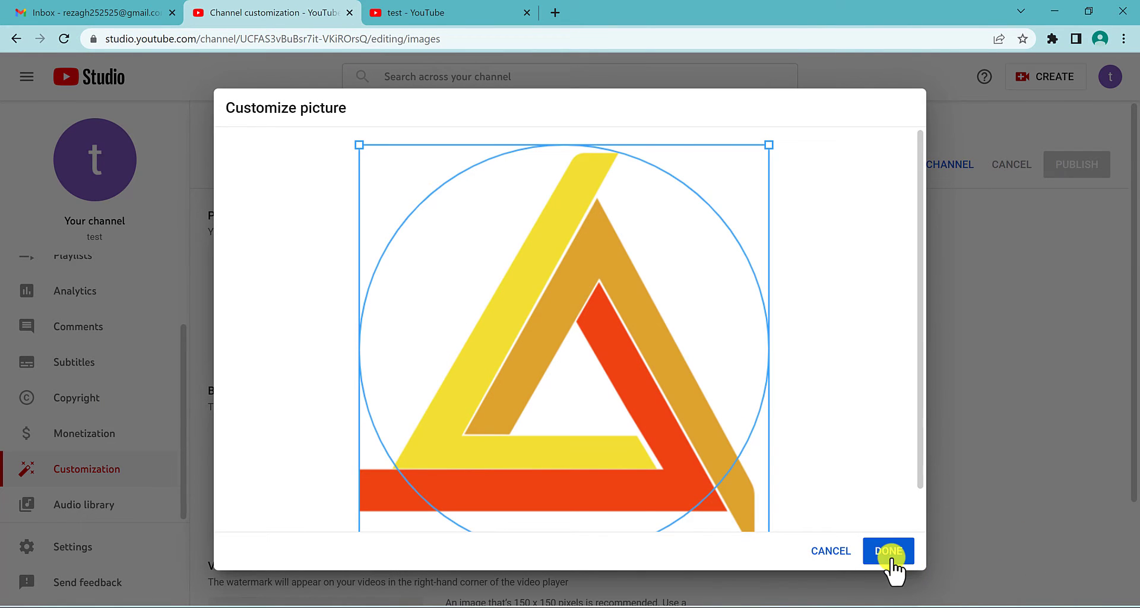
left_click(888, 550)
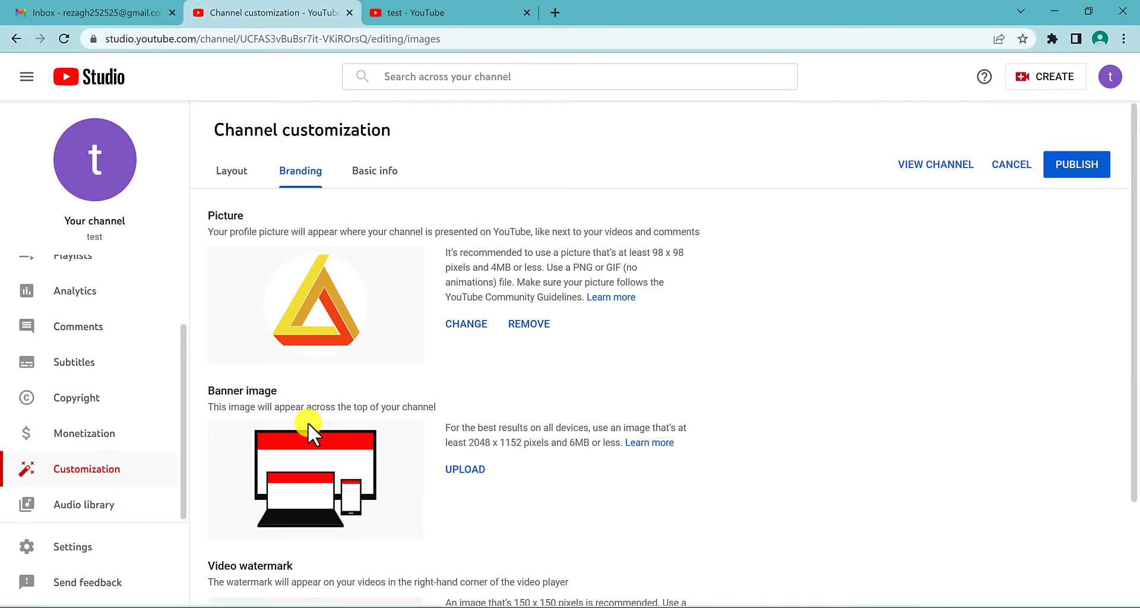
scroll(416, 434, "down", 2)
left_click(467, 344)
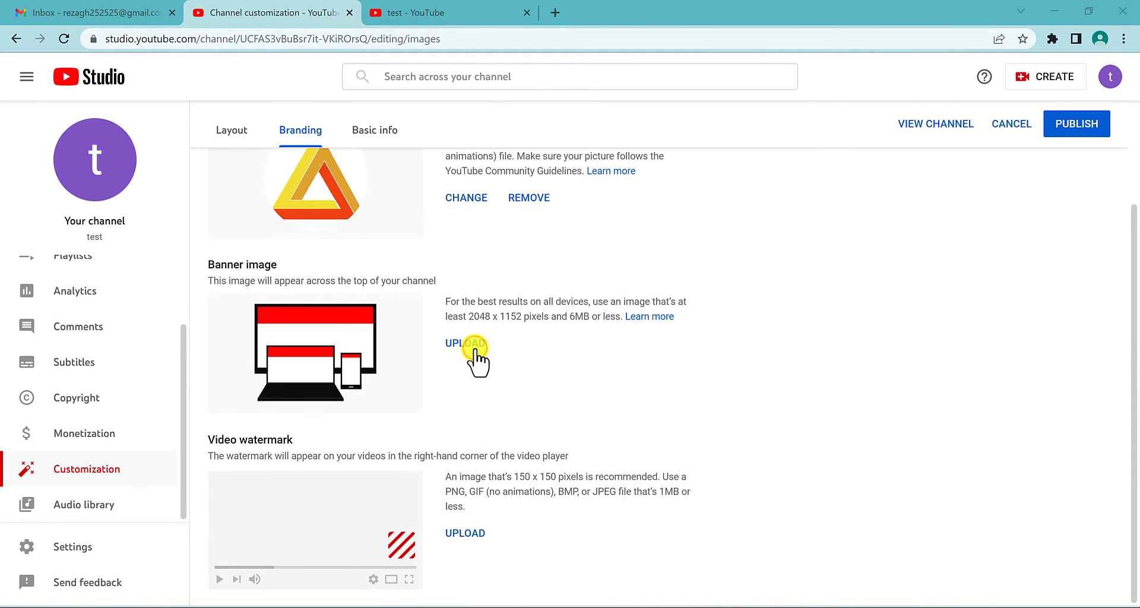
left_click(187, 133)
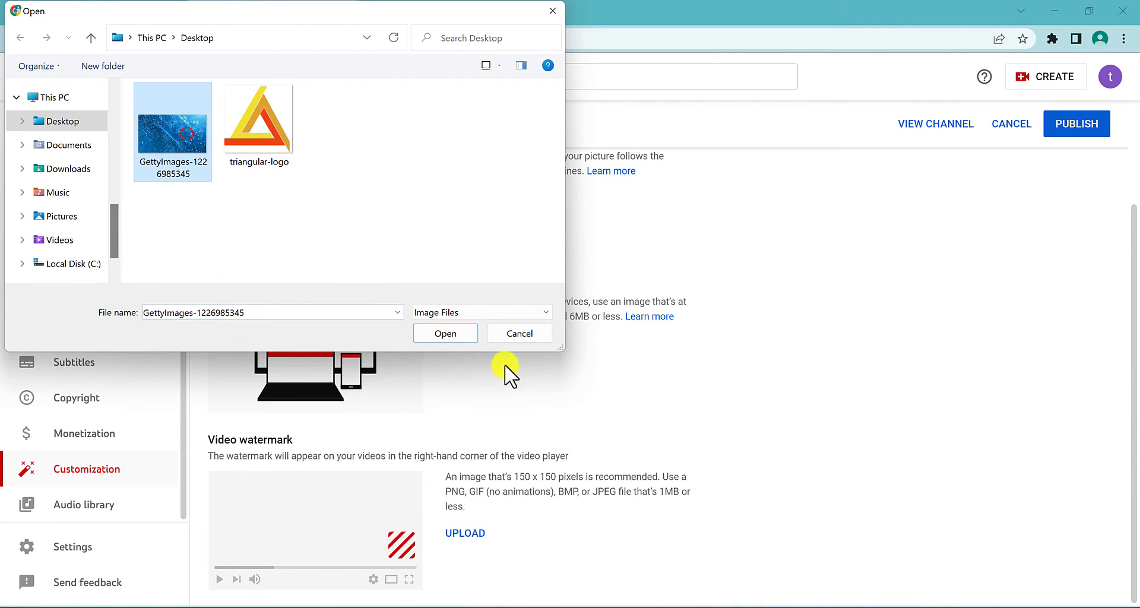
left_click(426, 336)
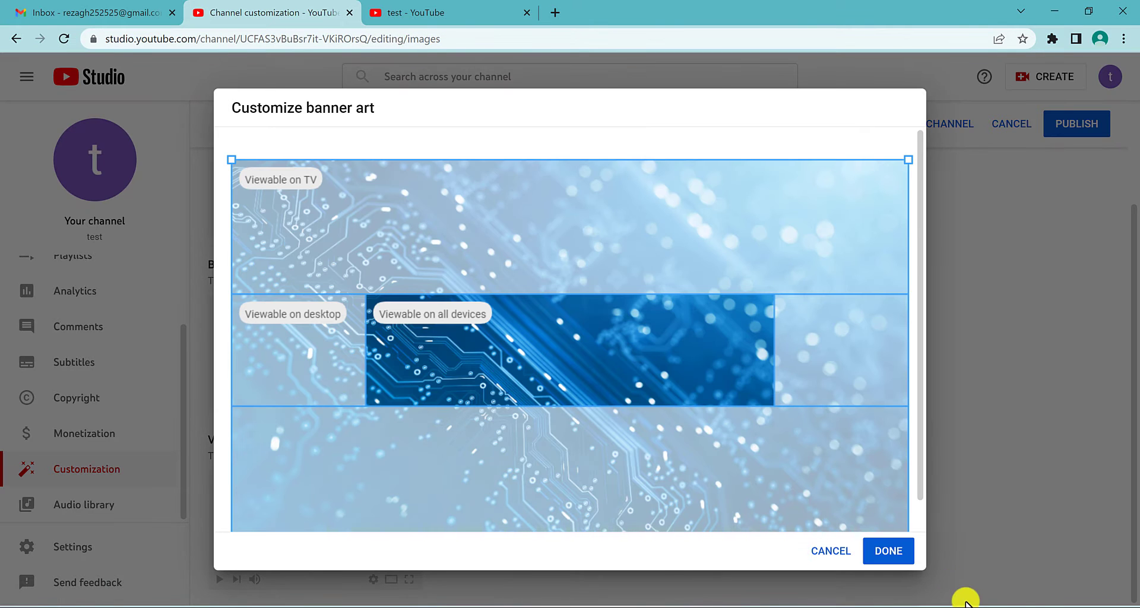
left_click(899, 559)
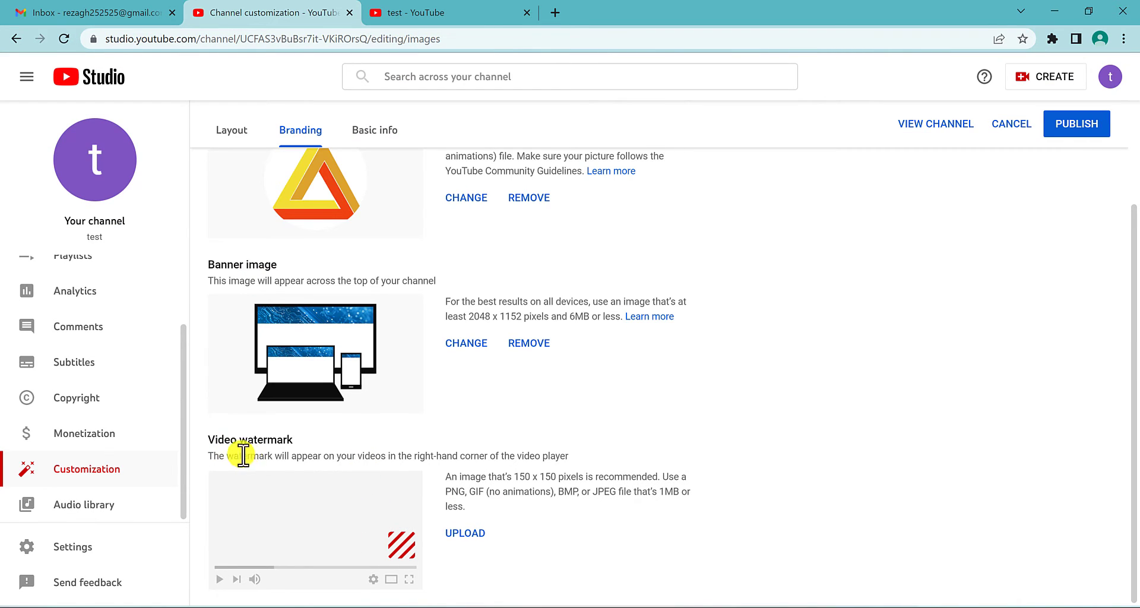
Upload triangular-logo as the video watermark with the default crop and publish the branding changes.
left_click(470, 536)
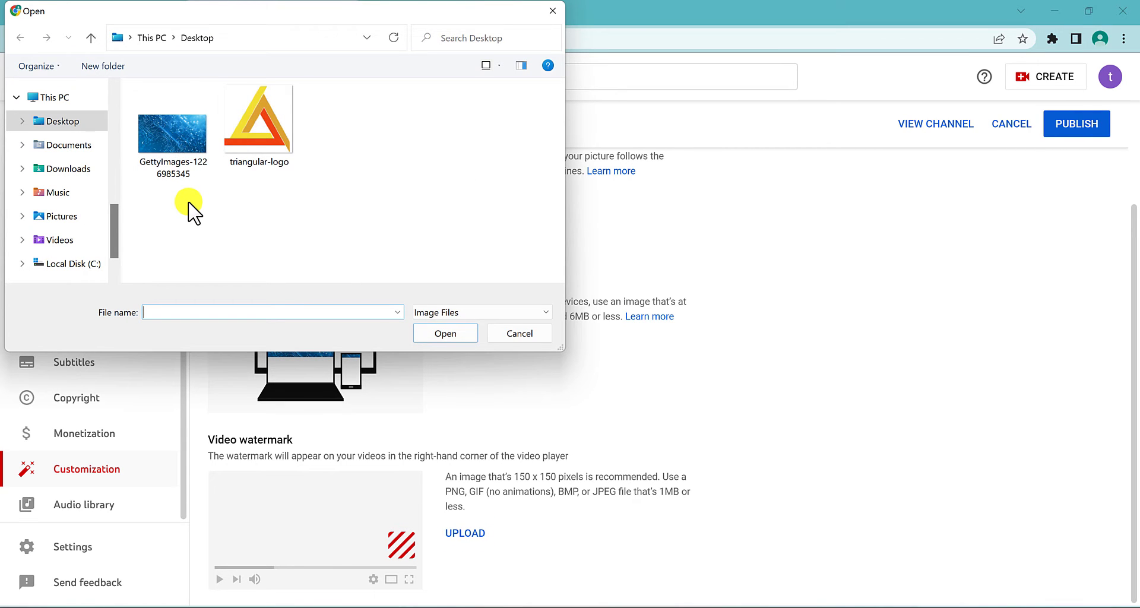
left_click(244, 118)
left_click(457, 335)
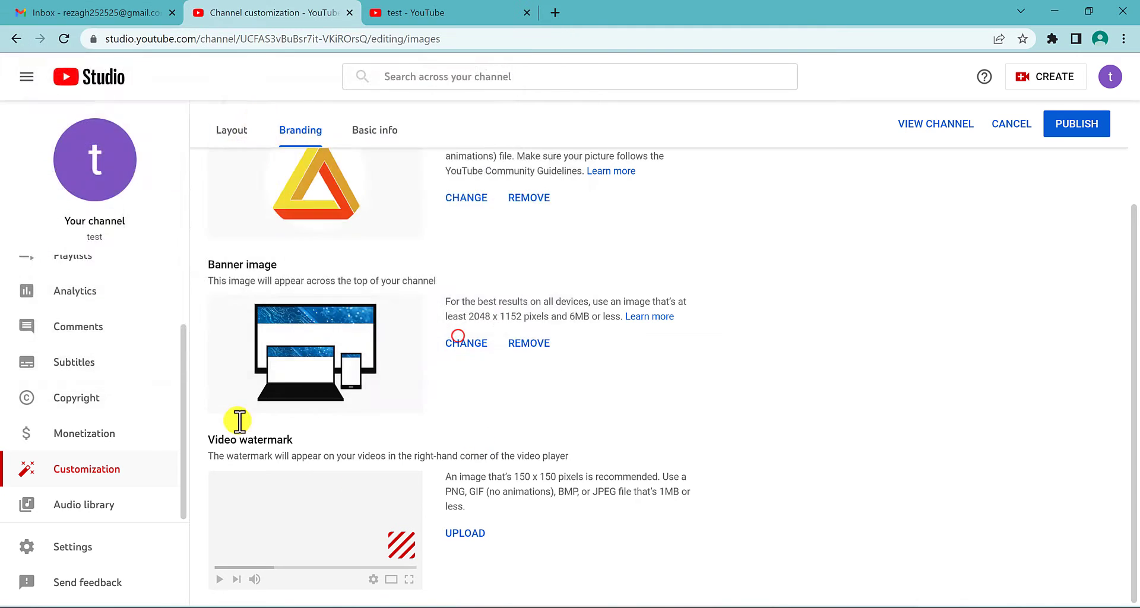
left_click(908, 551)
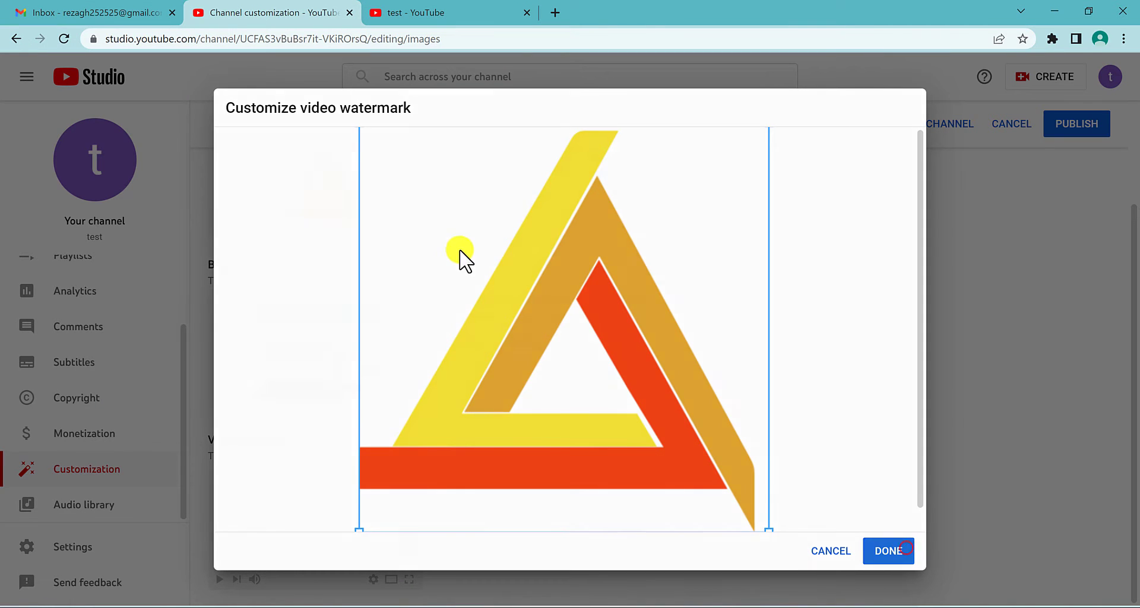
left_click(1089, 127)
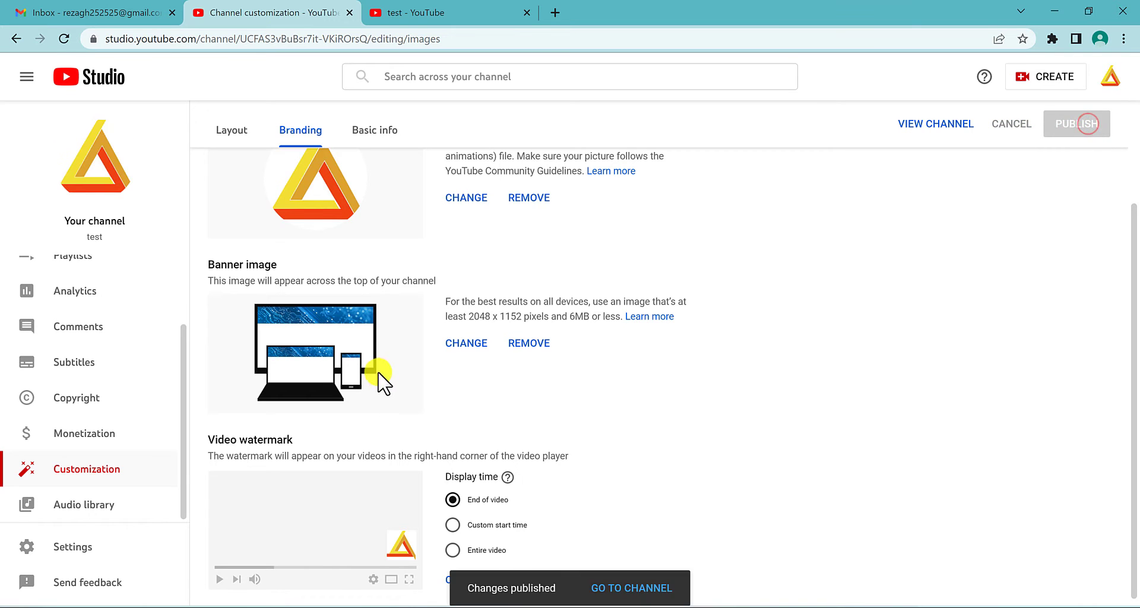
Reload the public channel page to check the profile picture and banner, and return to the channel customization.
left_click(413, 9)
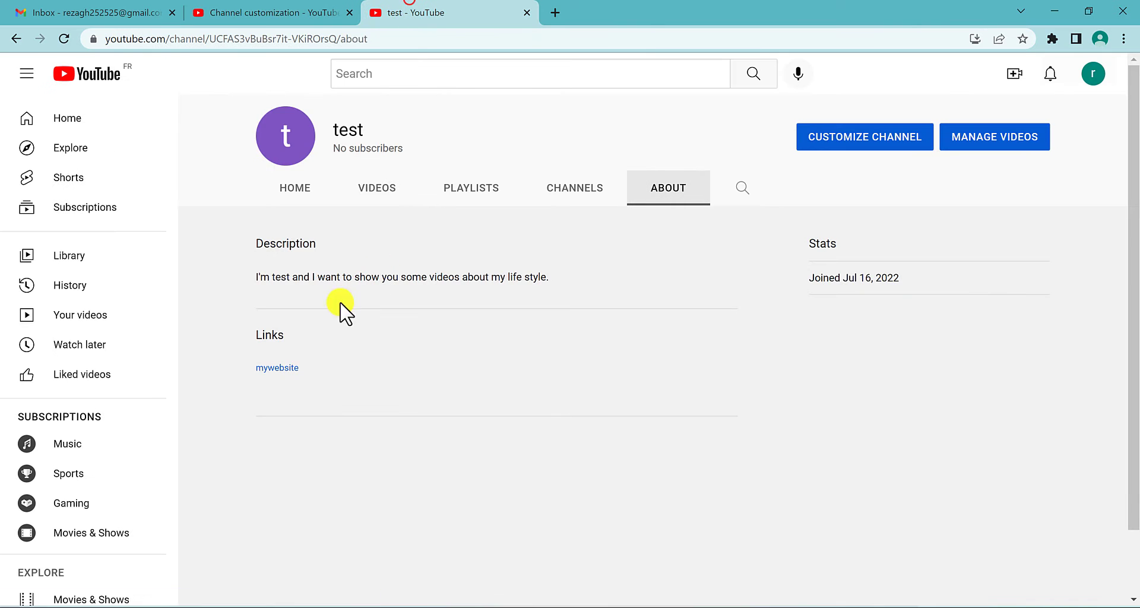
left_click(64, 39)
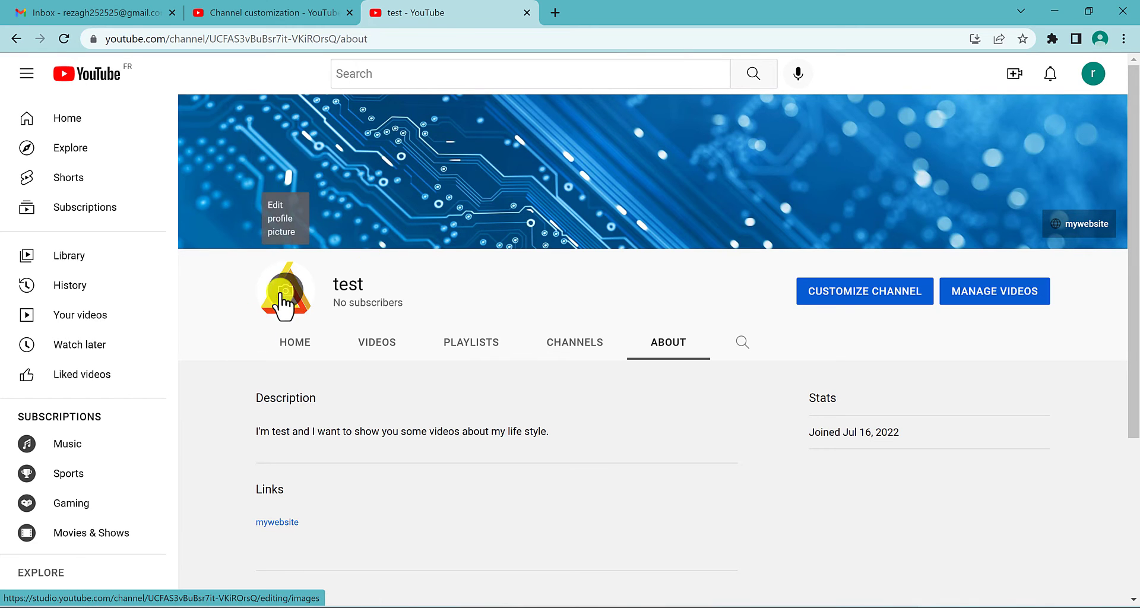
left_click(273, 13)
Look over the channel's layout options for the video spotlight and featured sections.
scroll(356, 420, "down", 1)
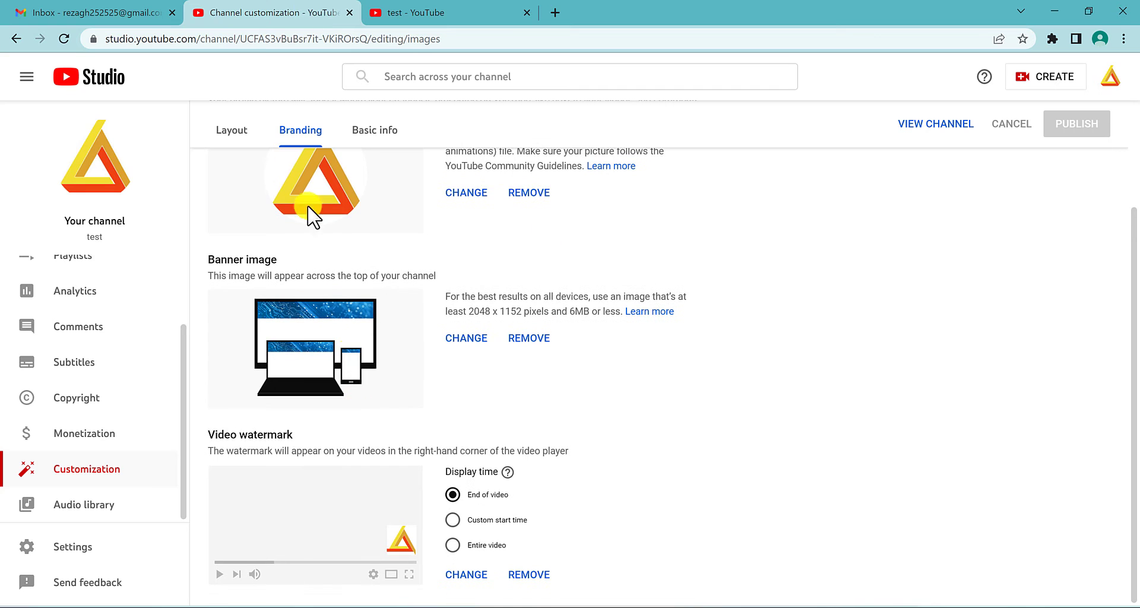
left_click(247, 127)
scroll(107, 472, "up", 2)
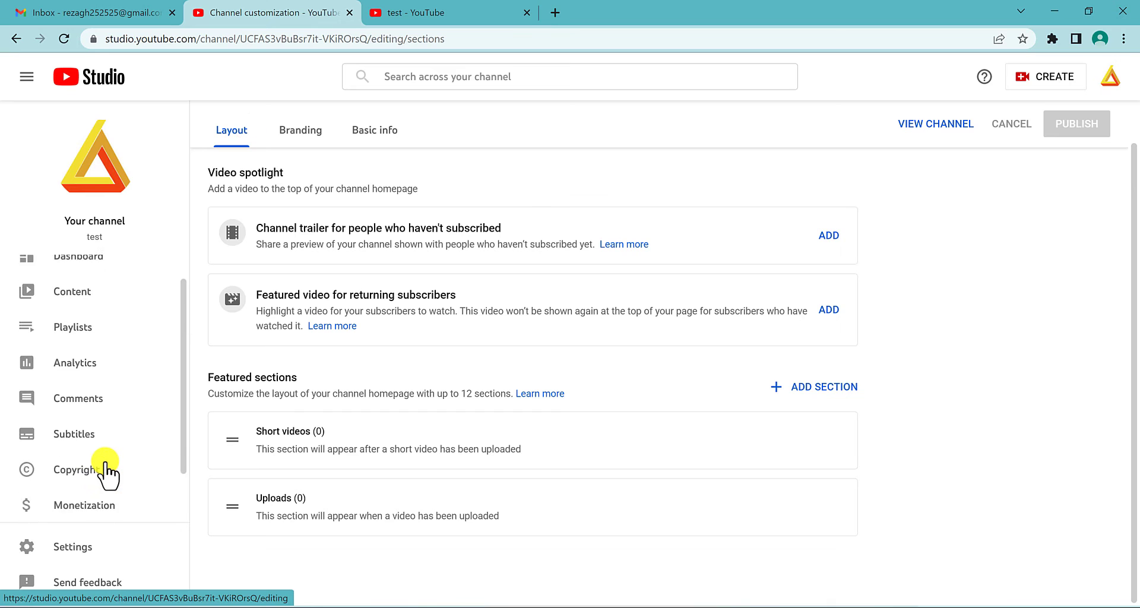
Open the channel settings and set the country of residence to United States.
scroll(102, 473, "down", 2)
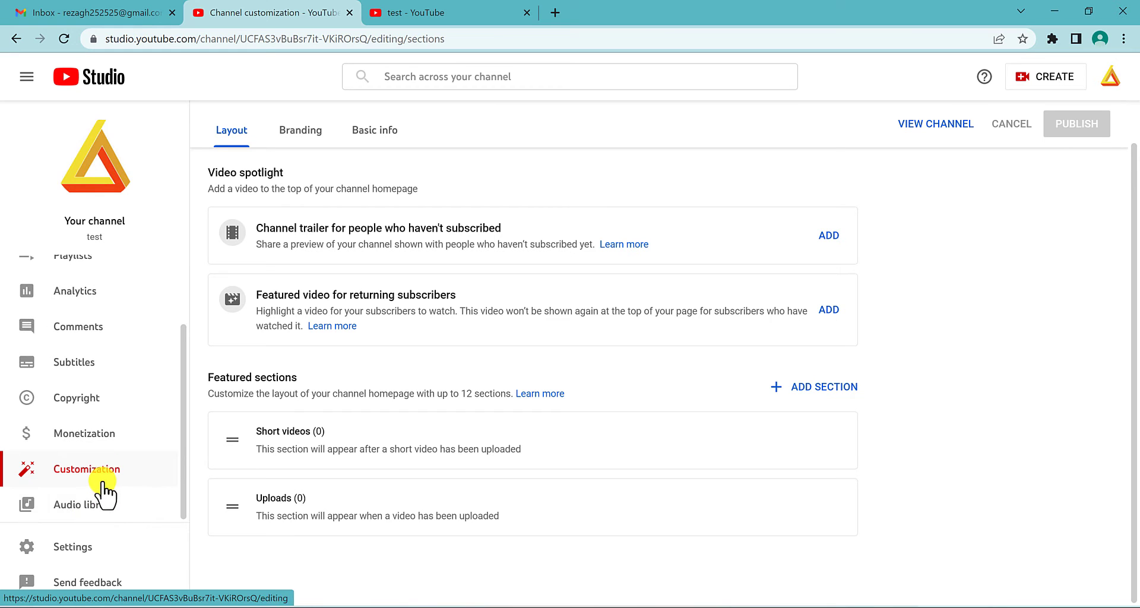
left_click(83, 548)
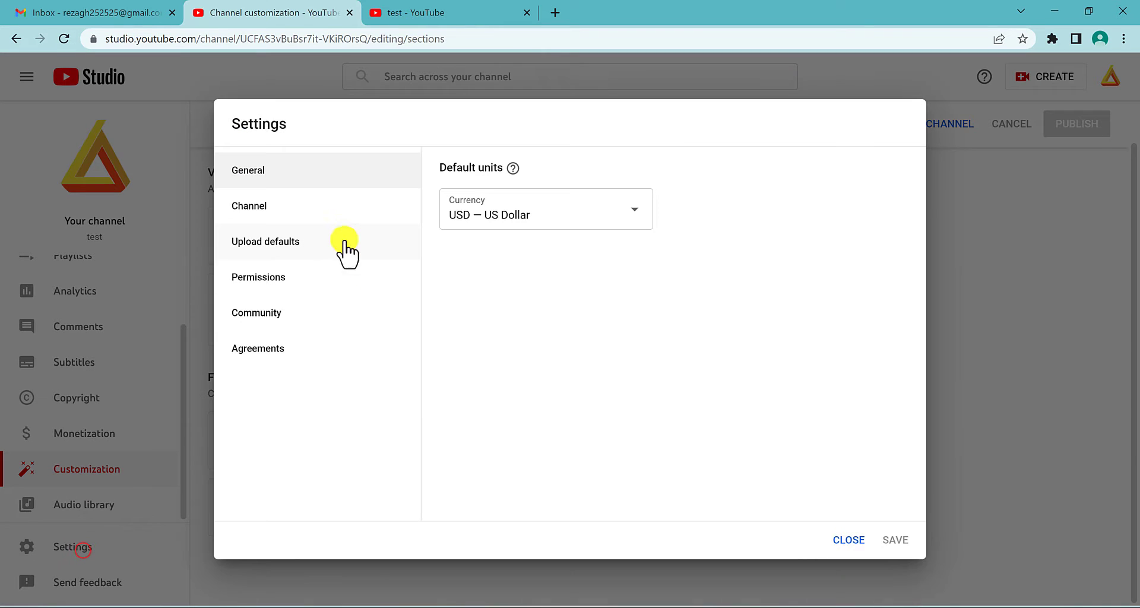
left_click(331, 191)
left_click(590, 324)
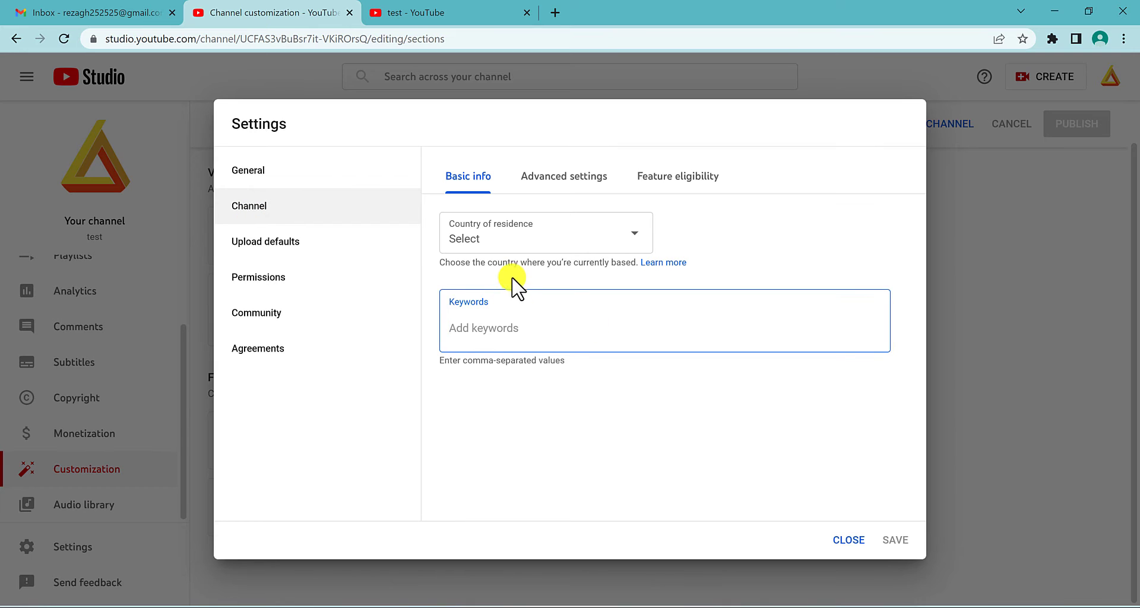
left_click(515, 243)
scroll(648, 314, "down", 5)
scroll(646, 321, "down", 4)
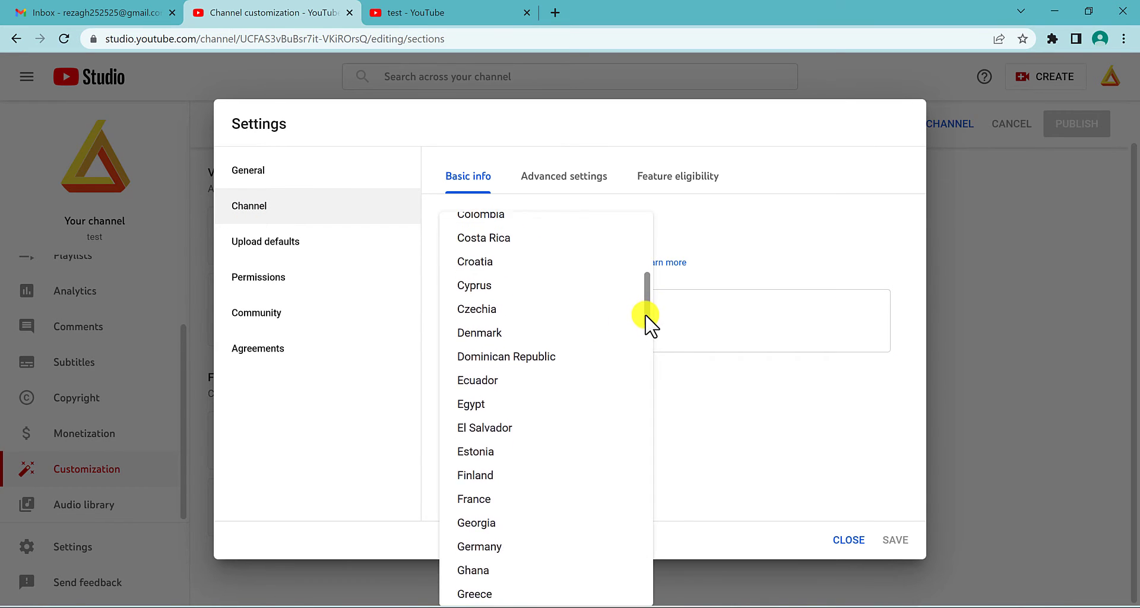
left_click_drag(647, 333, 641, 594)
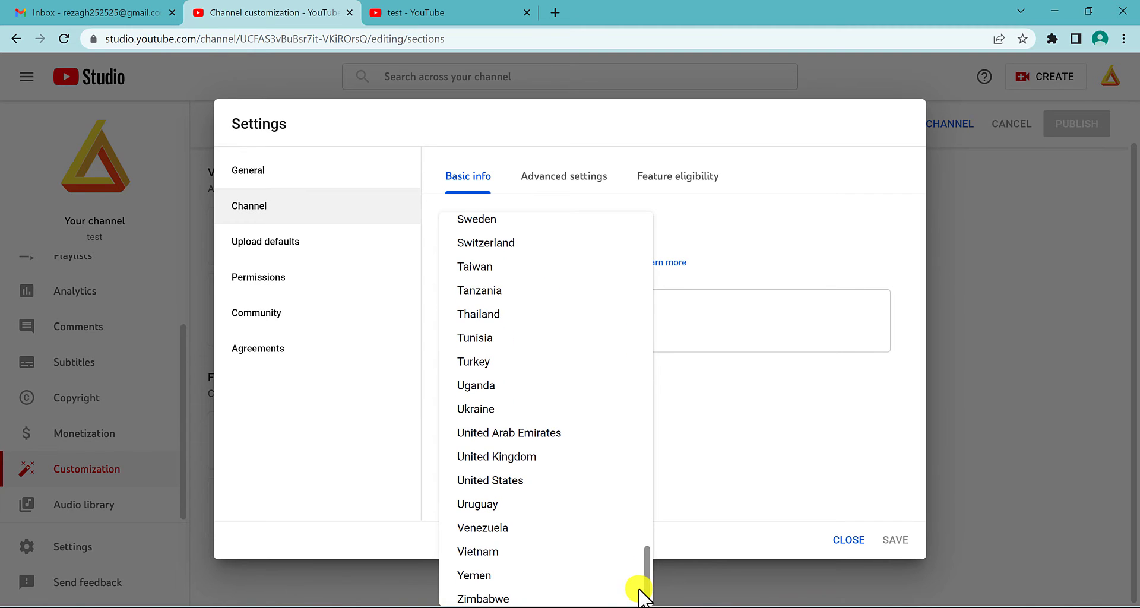
left_click(502, 480)
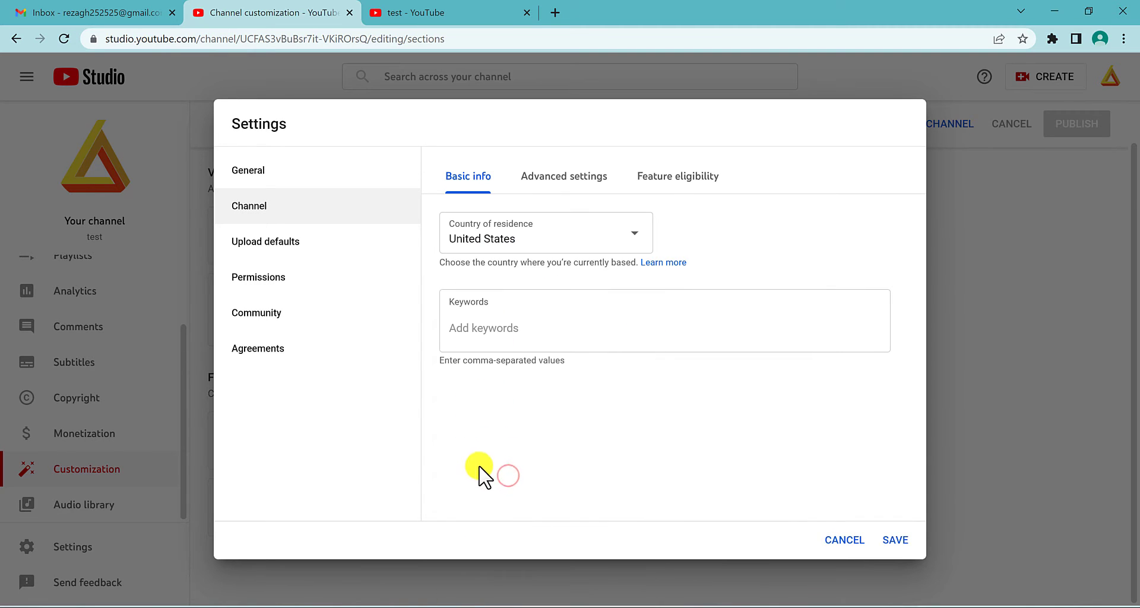
Add the channel keywords car, home and food.
left_click(498, 302)
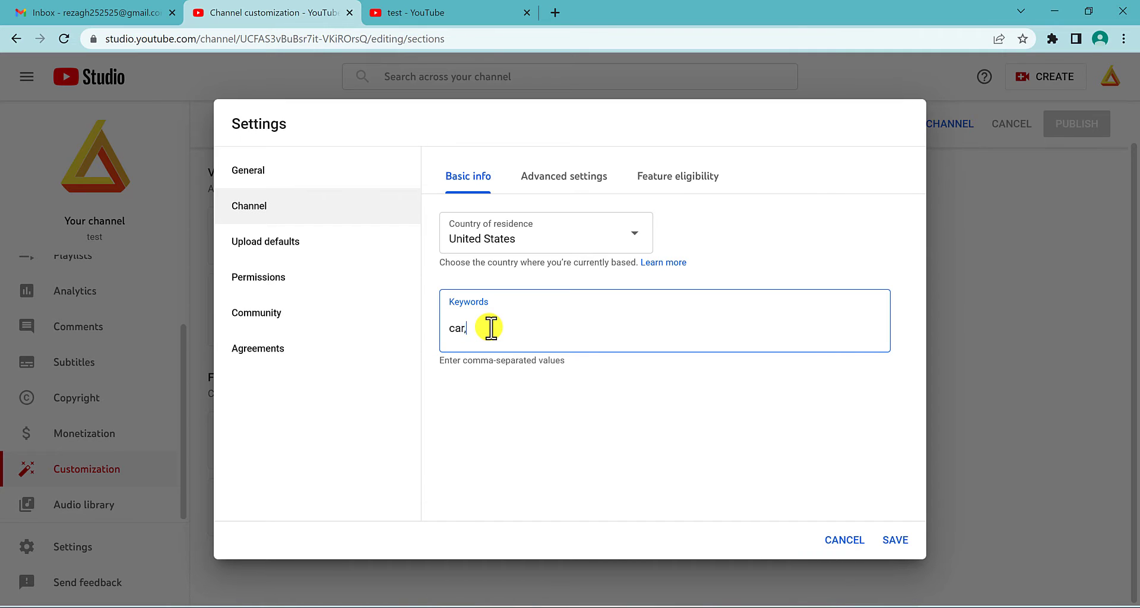
type("home,f")
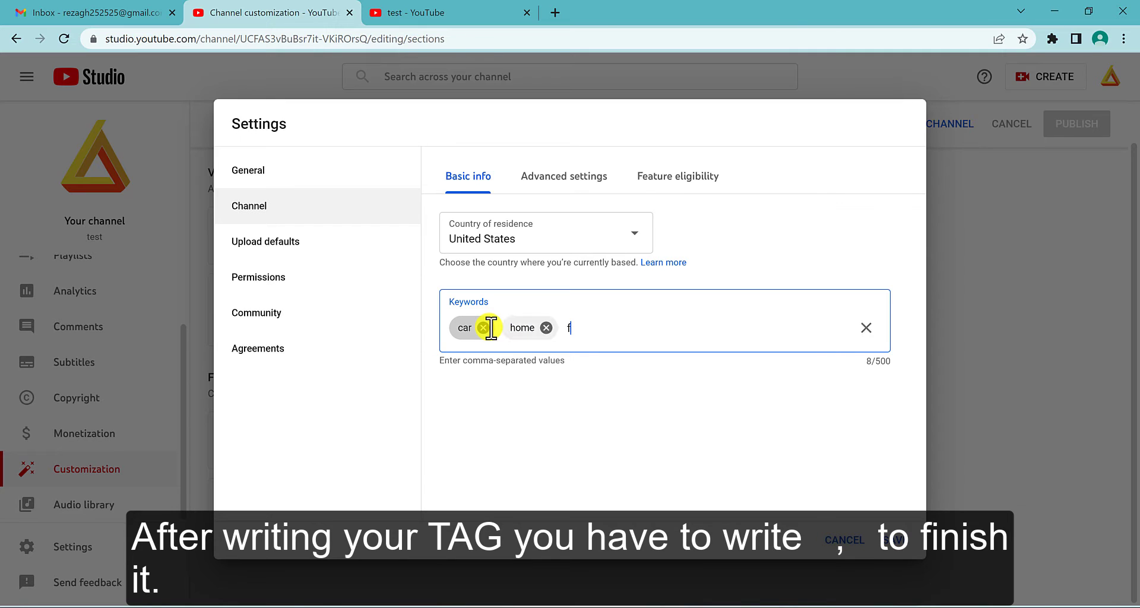
type("ood,")
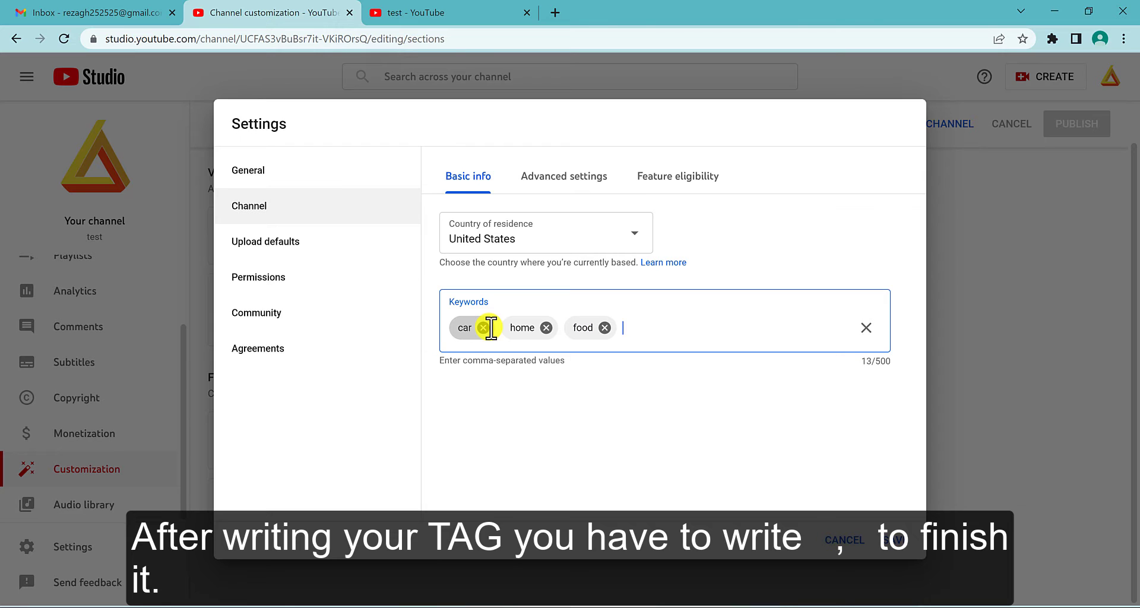
Set the channel's audience as not made for kids and look over the remaining advanced settings.
left_click(545, 184)
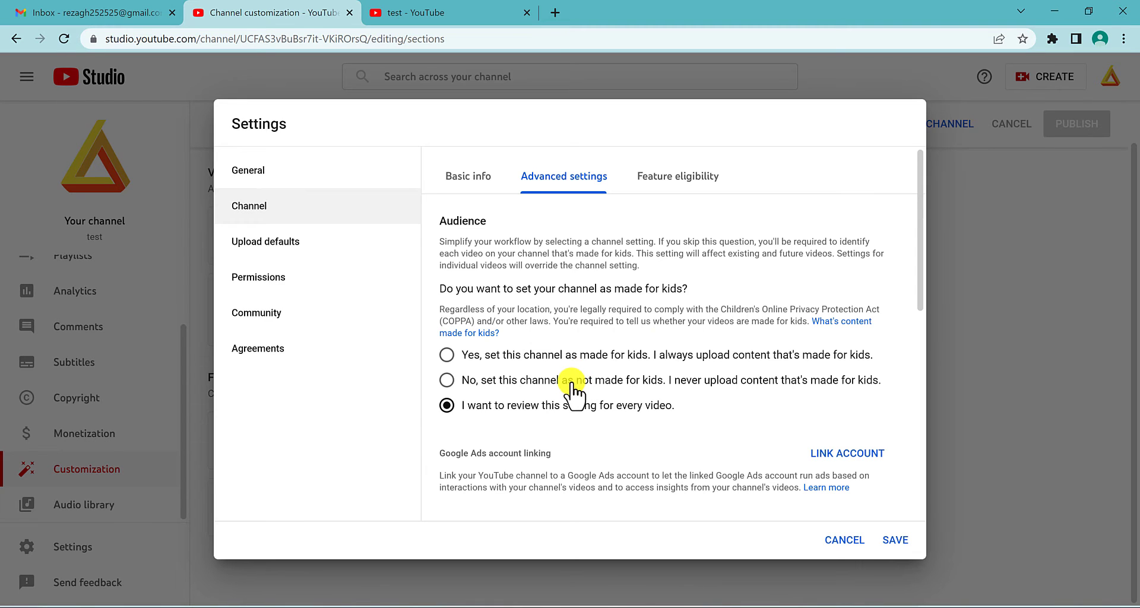
left_click(508, 389)
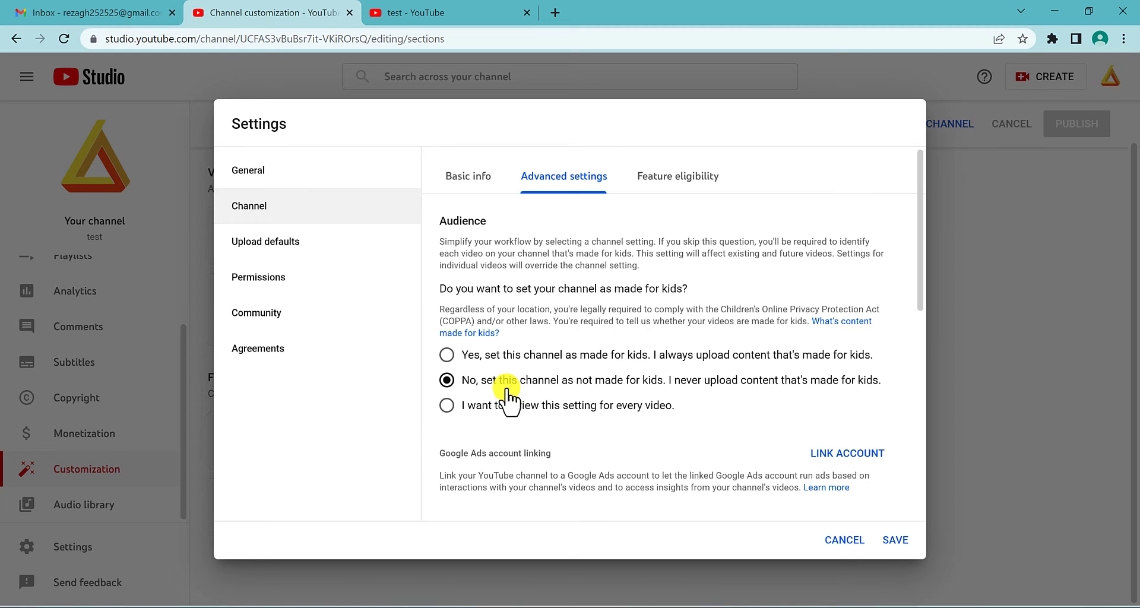
scroll(635, 407, "down", 10)
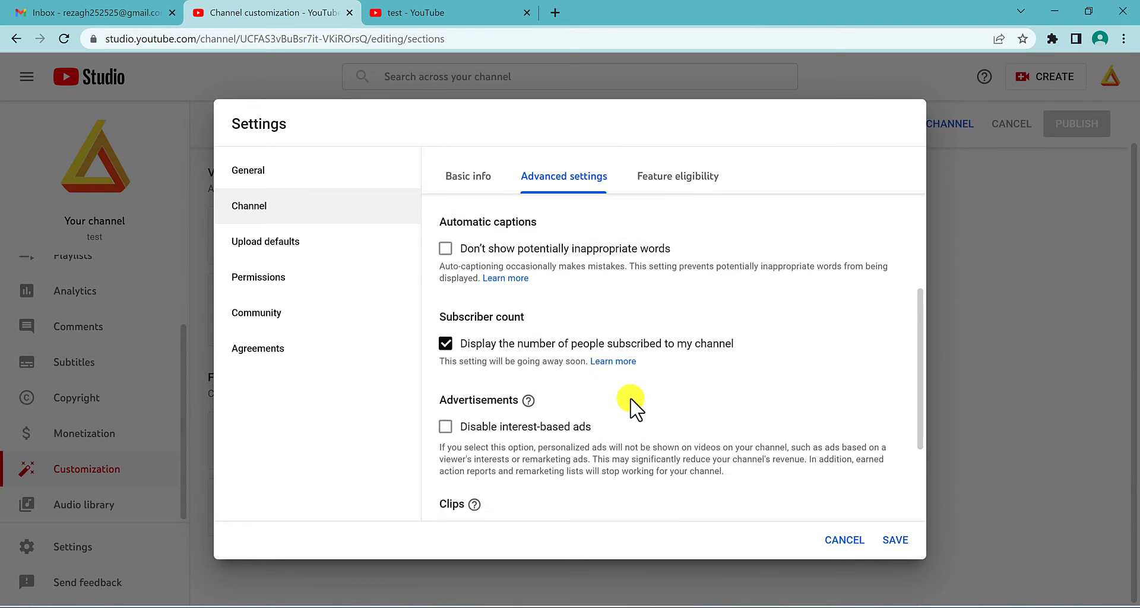
Expand the features that require phone verification and start verifying the phone number.
left_click(671, 178)
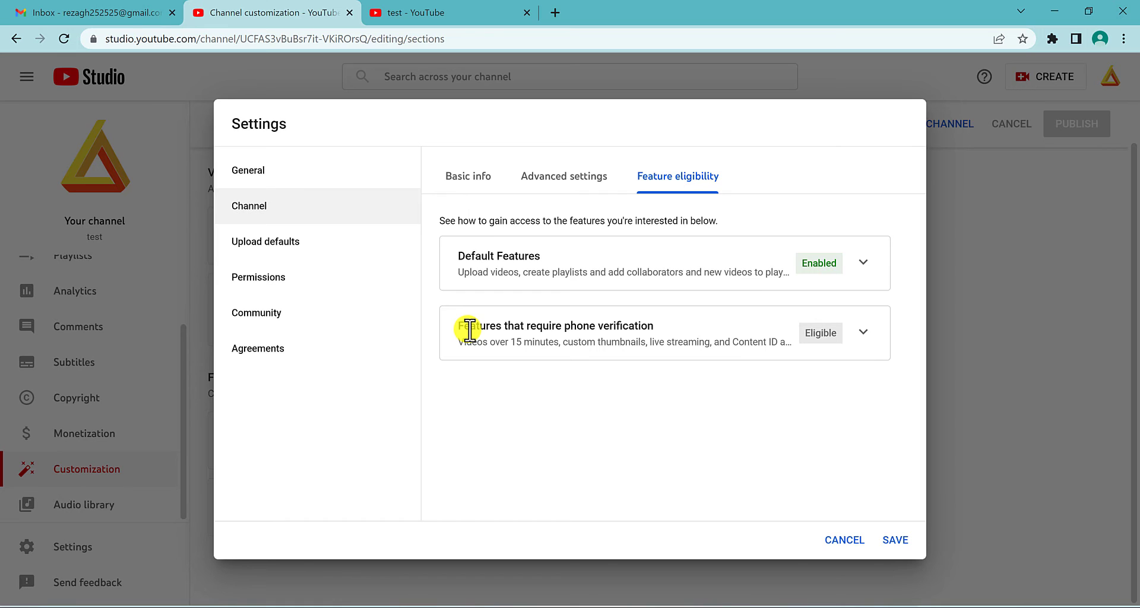
left_click(864, 332)
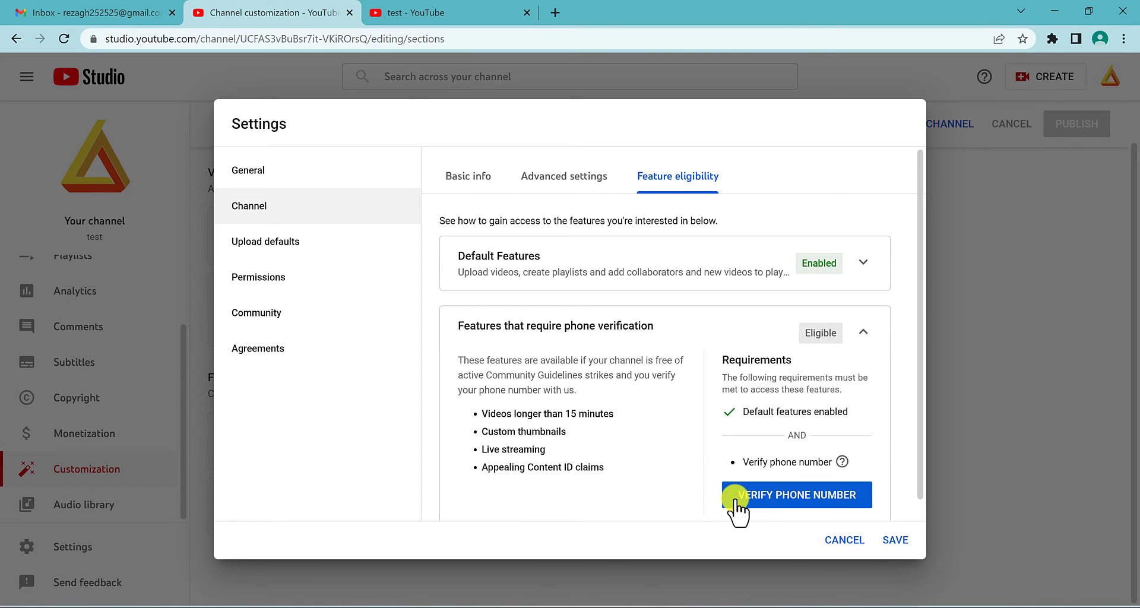
left_click(737, 500)
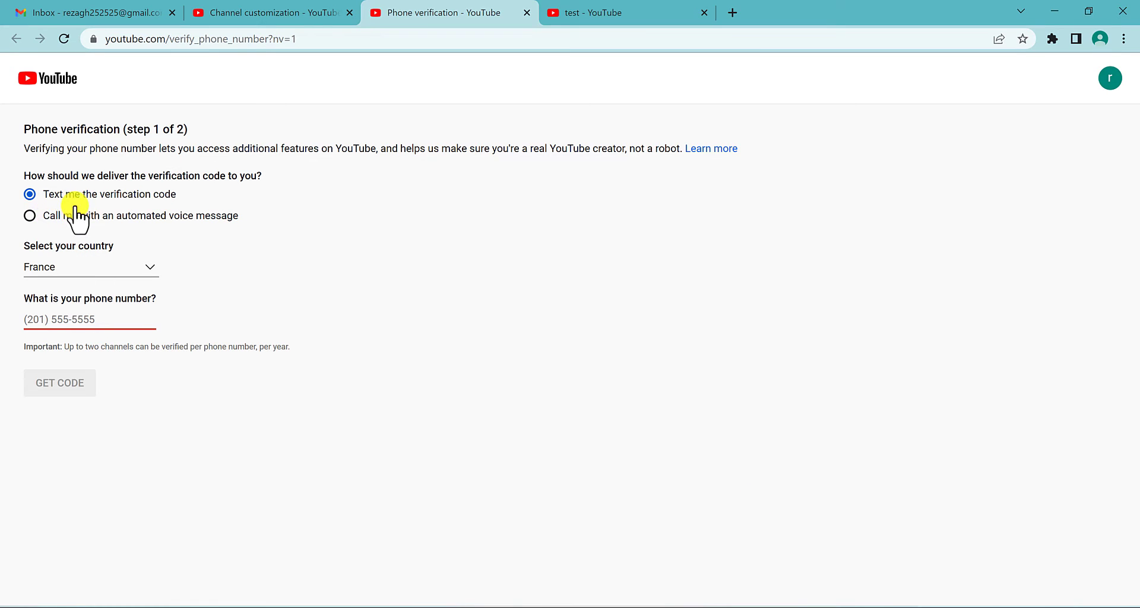
Choose the country, enter the account owner's phone number and request the verification code by text message.
left_click(76, 267)
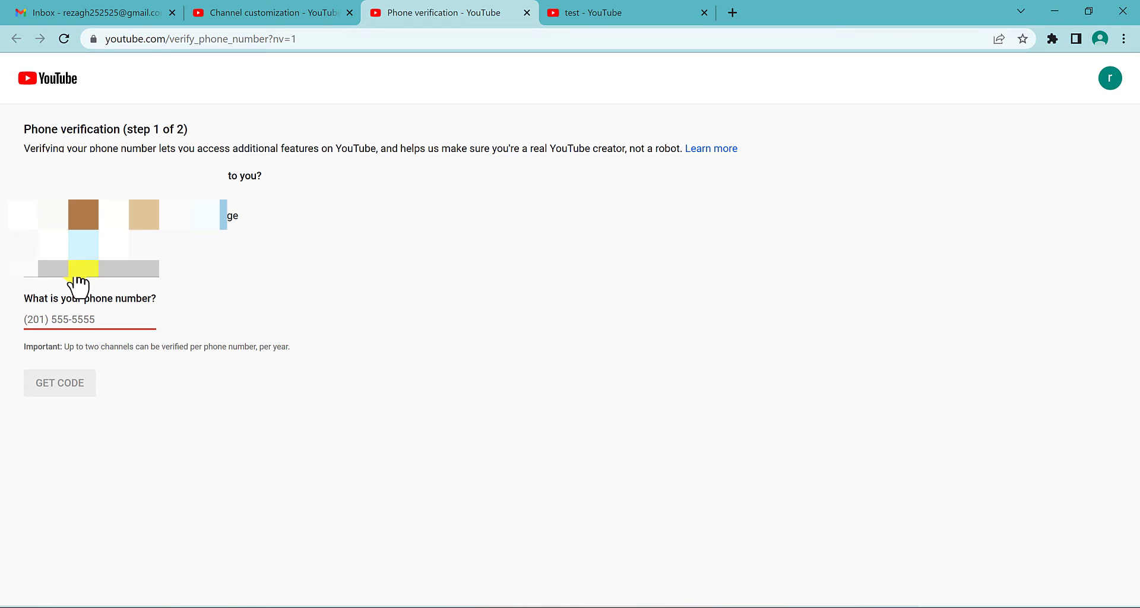
scroll(89, 380, "down", 8)
left_click(84, 387)
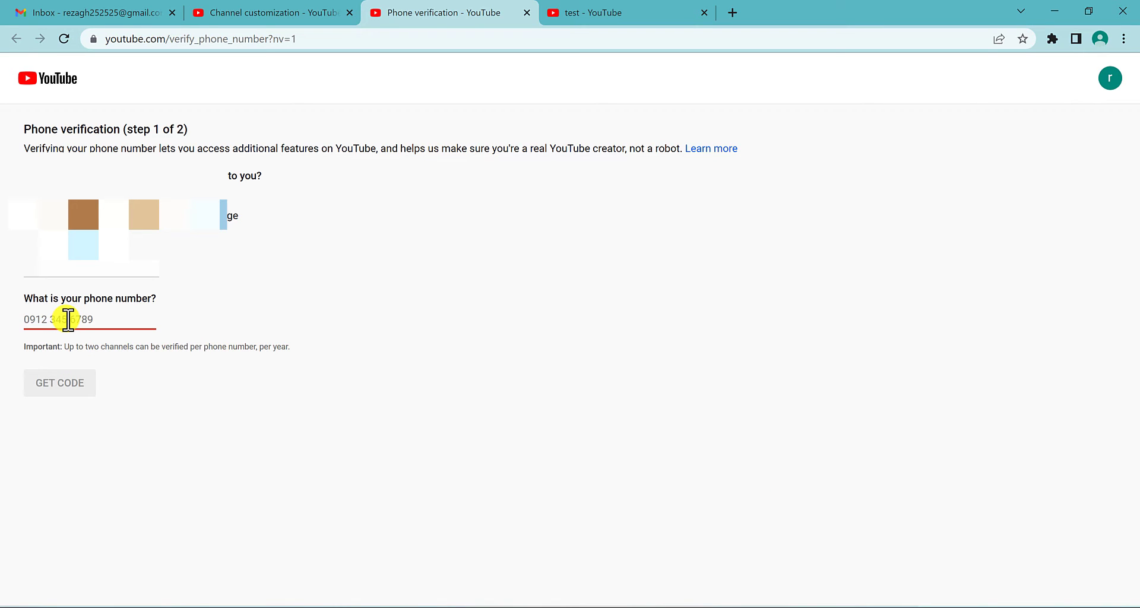
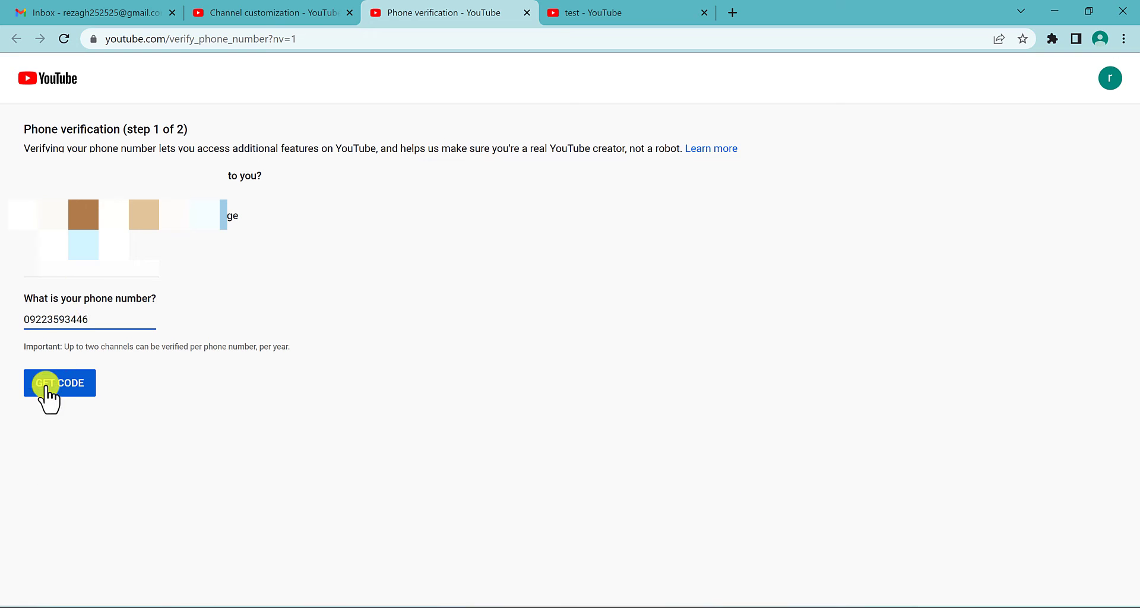
left_click(46, 385)
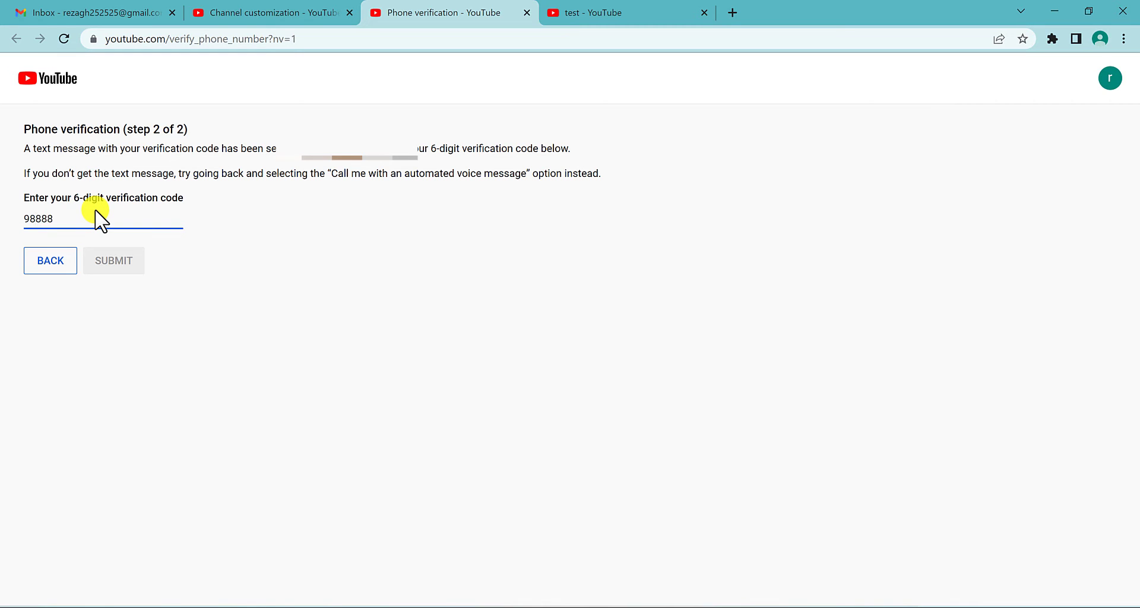
Submit the 6-digit verification code, then return to the open channel settings and save them.
left_click(122, 261)
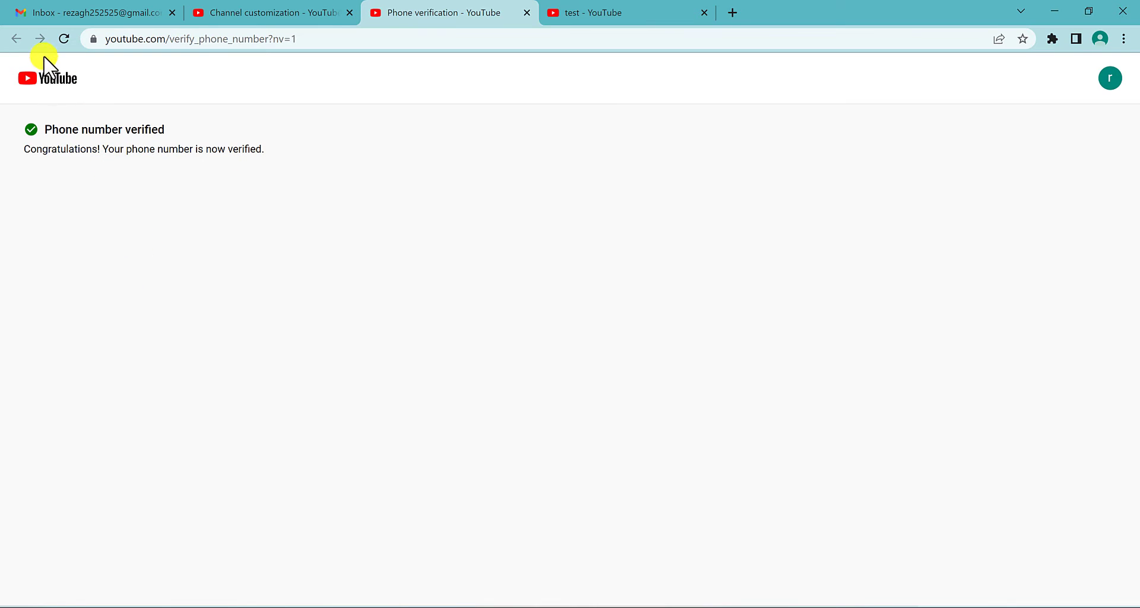
left_click(292, 24)
left_click(895, 539)
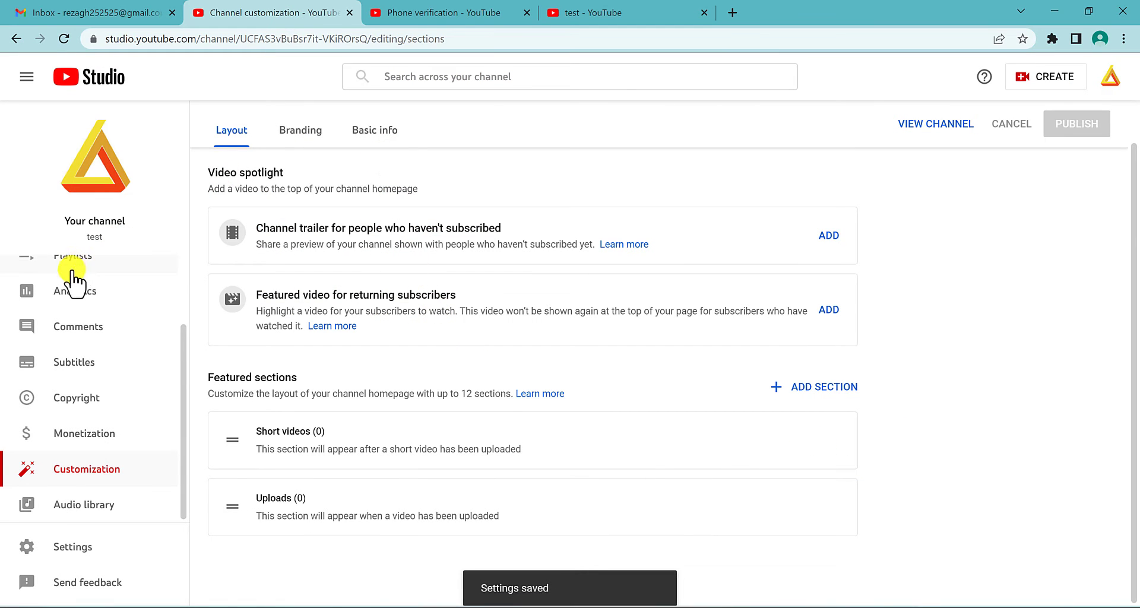
Go to the channel dashboard and upload the video trailer4 from the Desktop.
scroll(70, 279, "up", 2)
left_click(92, 274)
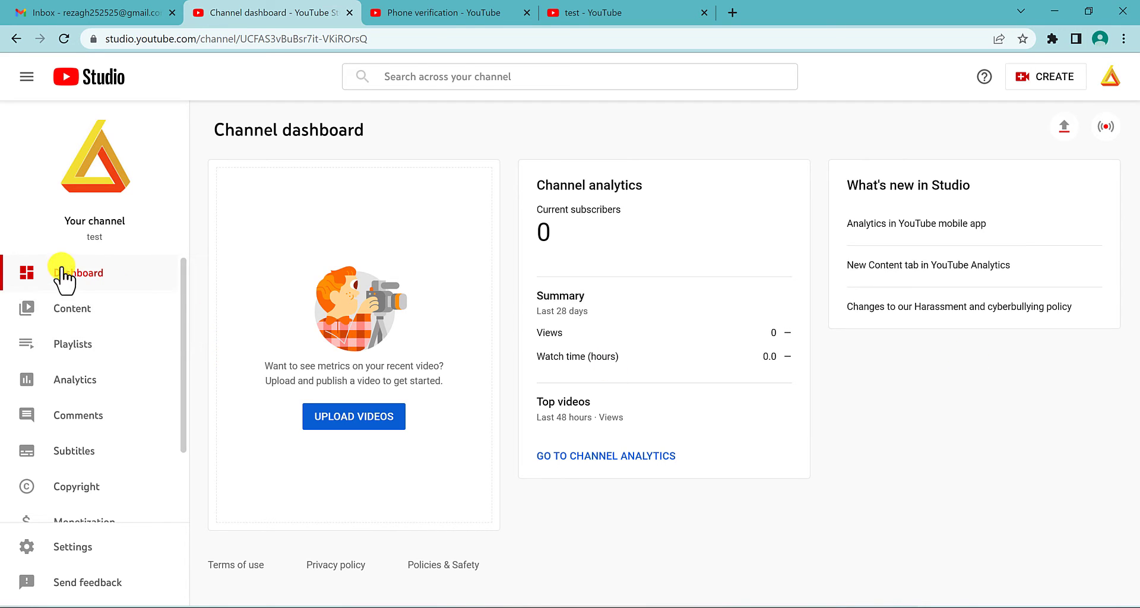
left_click(1033, 83)
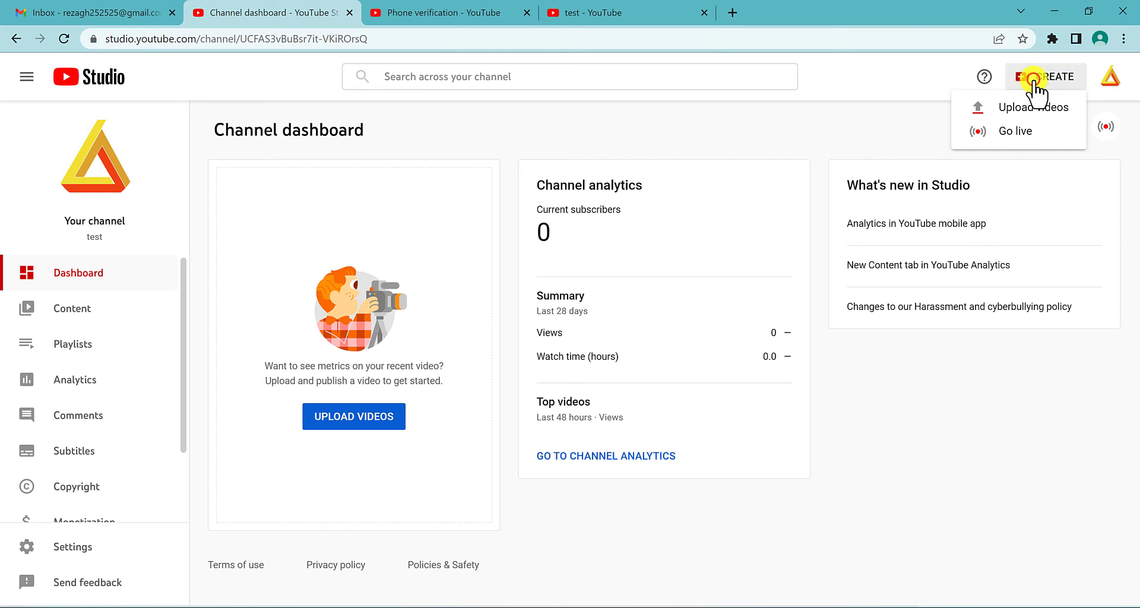
left_click(1016, 108)
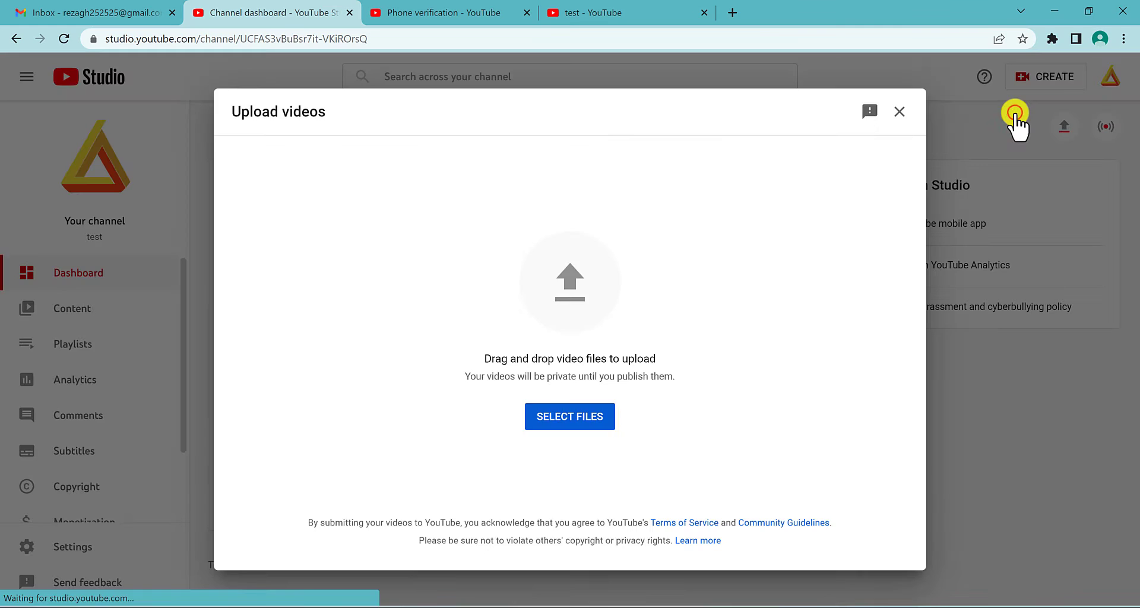
left_click(549, 422)
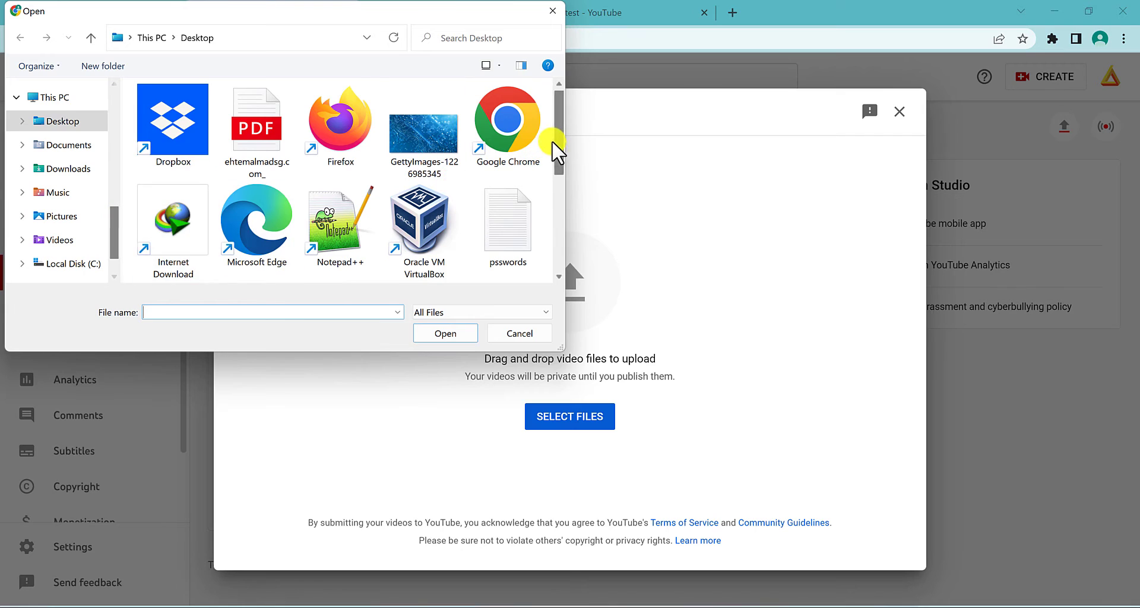
left_click_drag(560, 134, 564, 229)
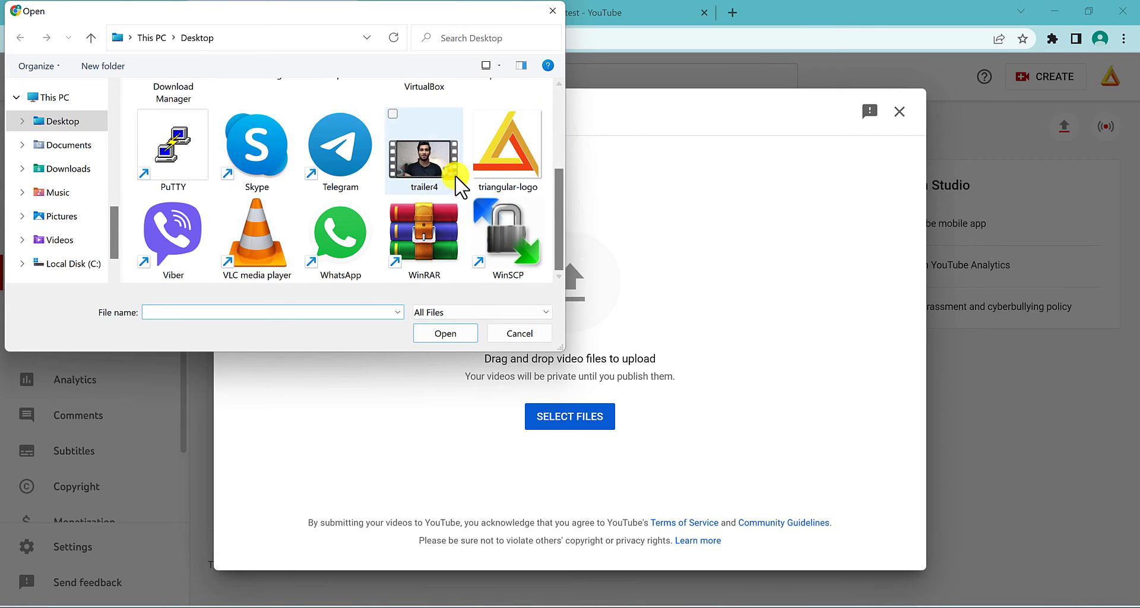
left_click(440, 178)
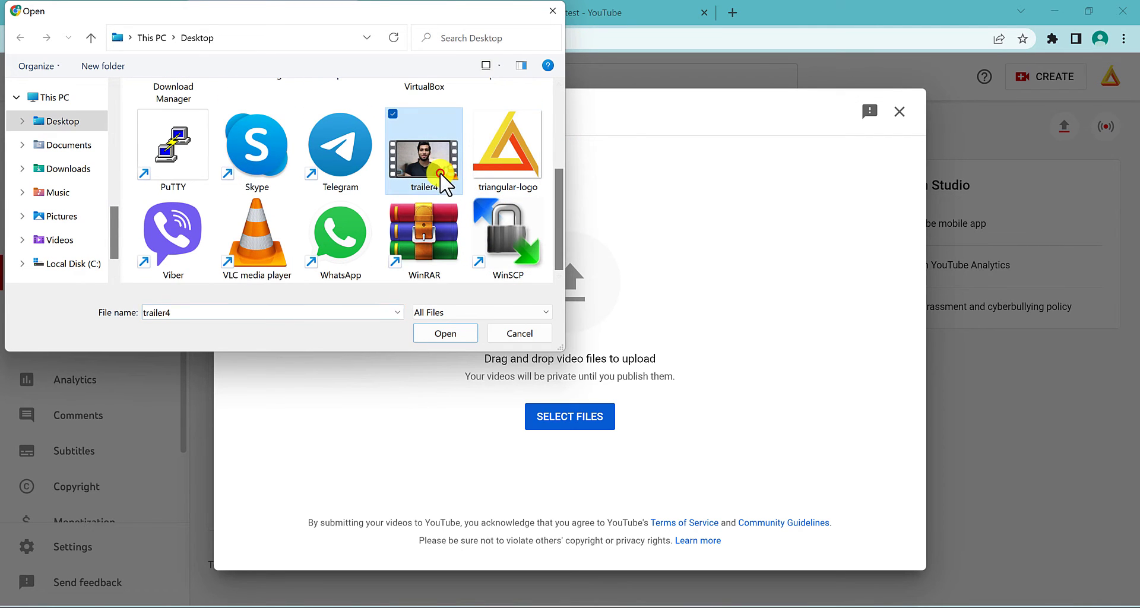
left_click(445, 334)
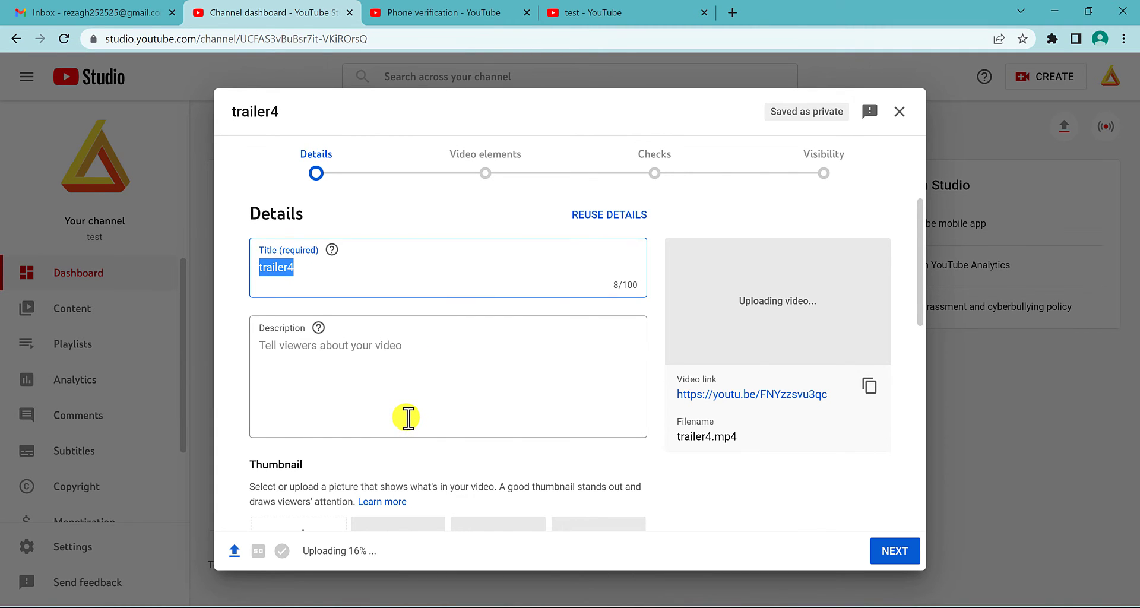
Change the video's title to "trailer" and enter the description "This is my Discription".
left_click(323, 267)
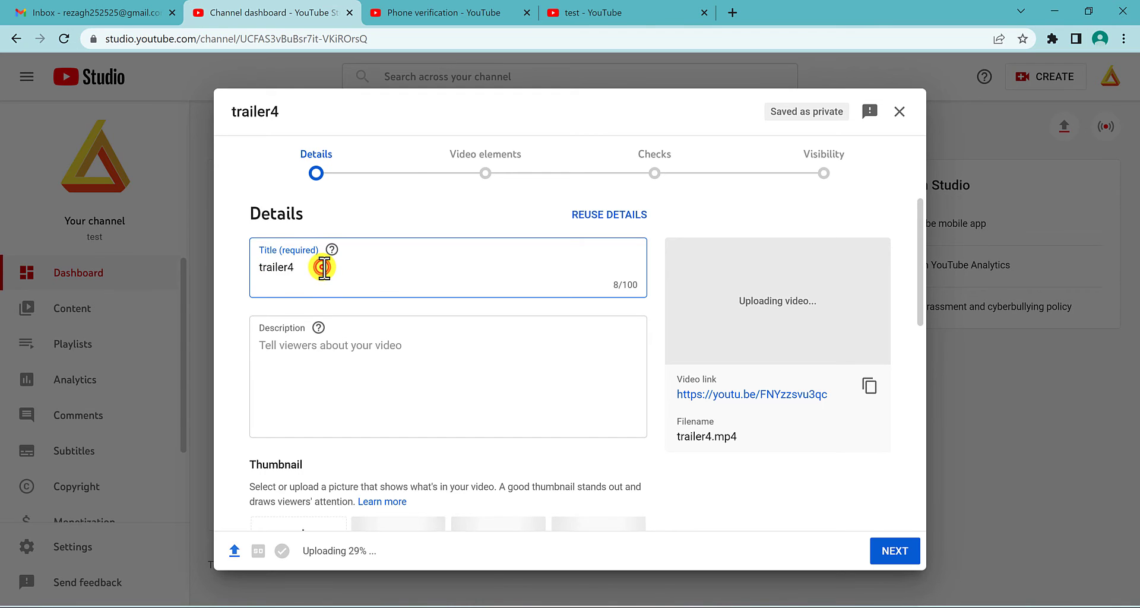
double_click(324, 267)
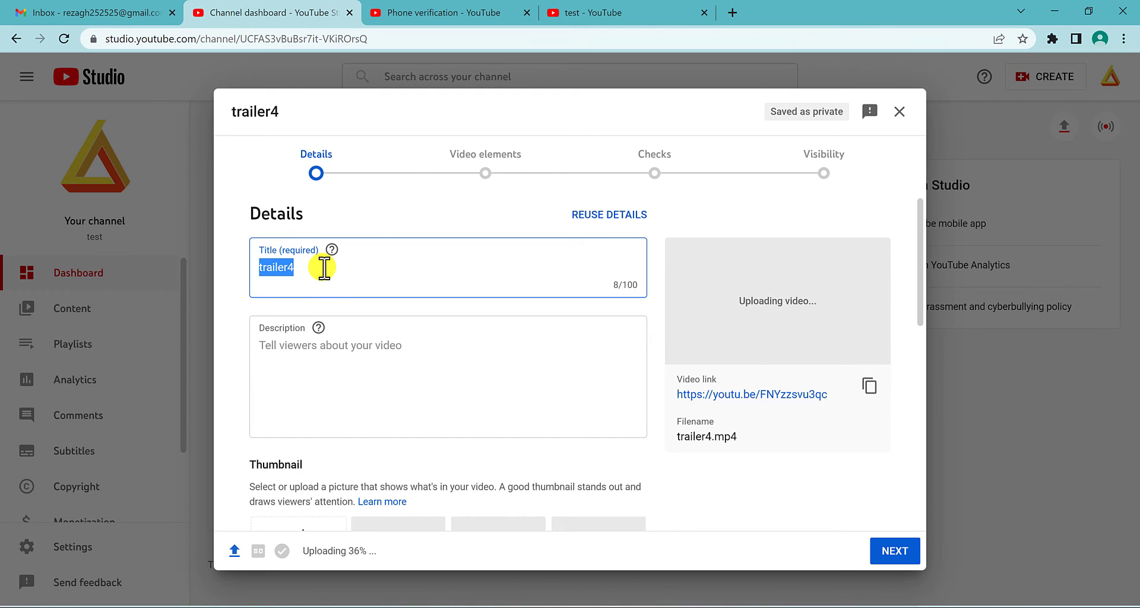
left_click(324, 267)
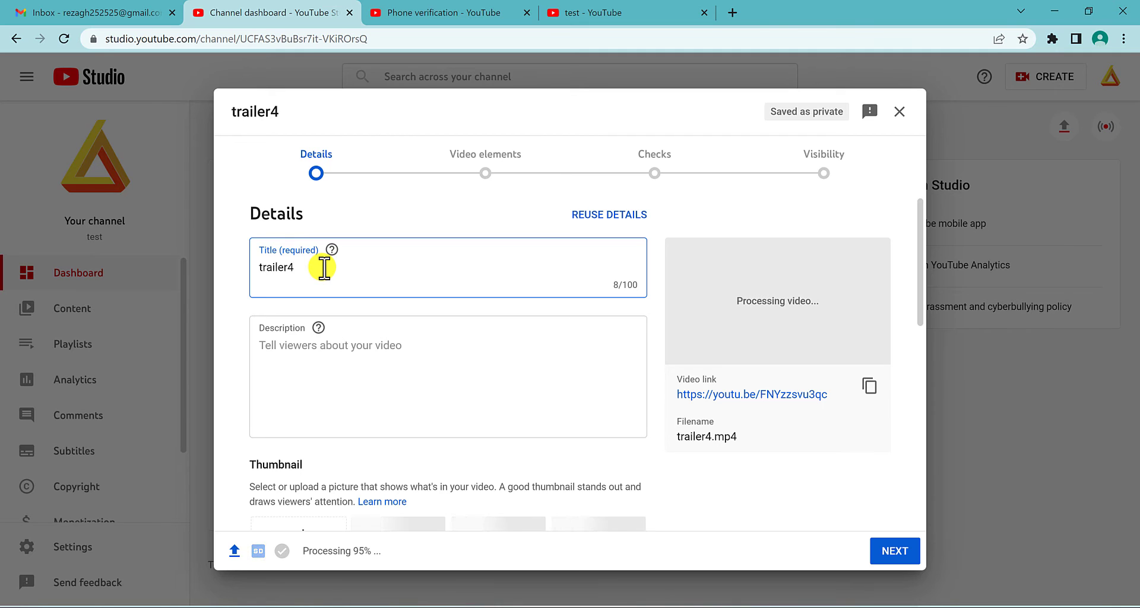
key("BackSpace")
left_click(323, 356)
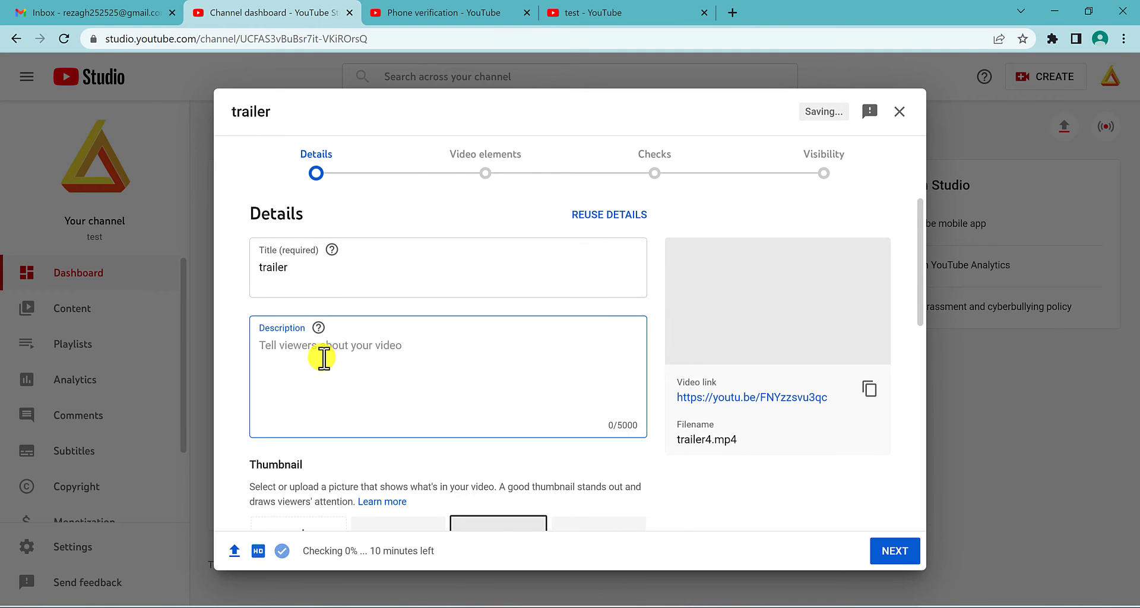
type("This is my Discription")
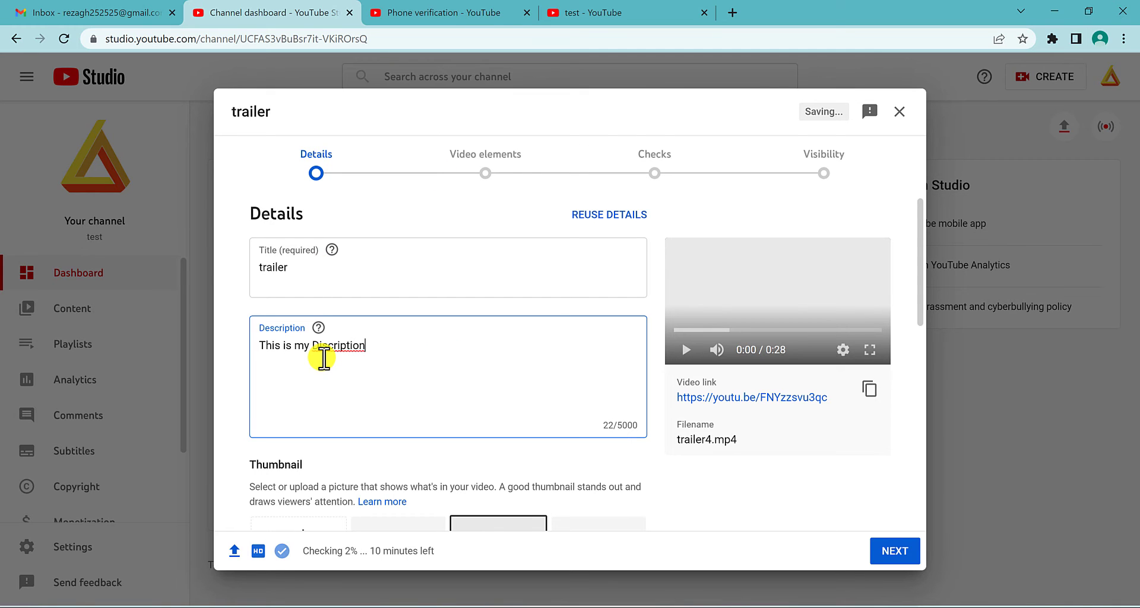
Select the first automatically generated thumbnail for the video.
scroll(279, 497, "down", 1)
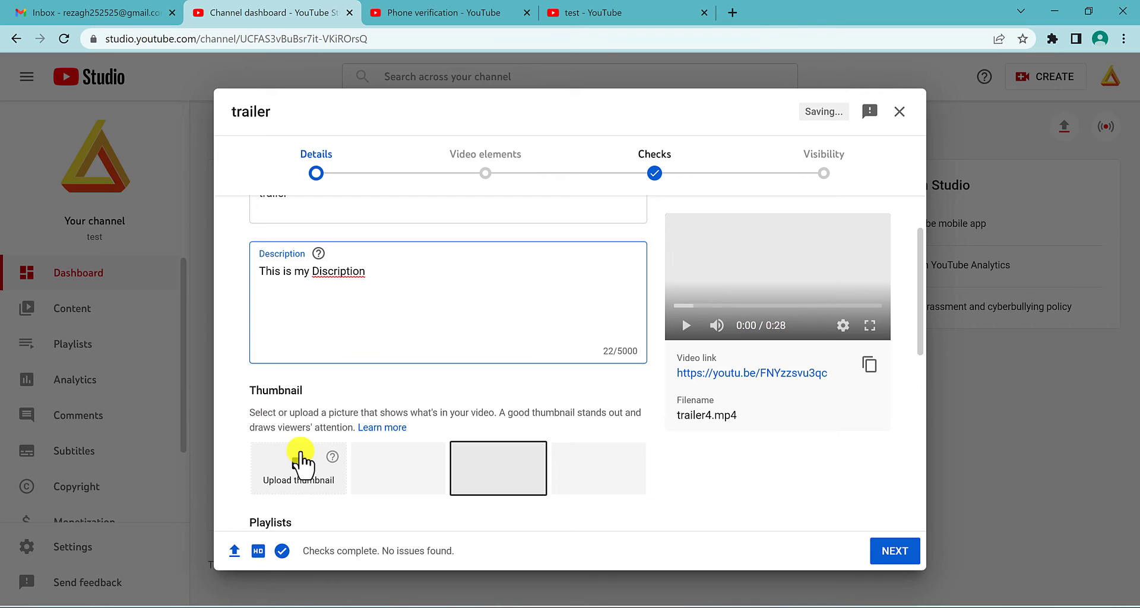
left_click(408, 473)
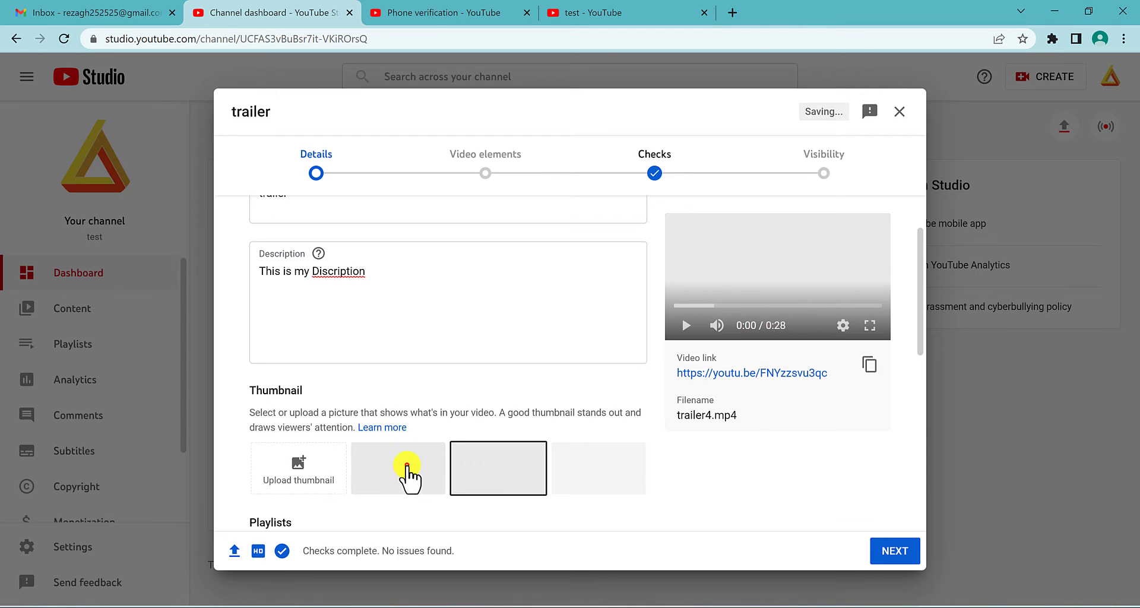
left_click(485, 473)
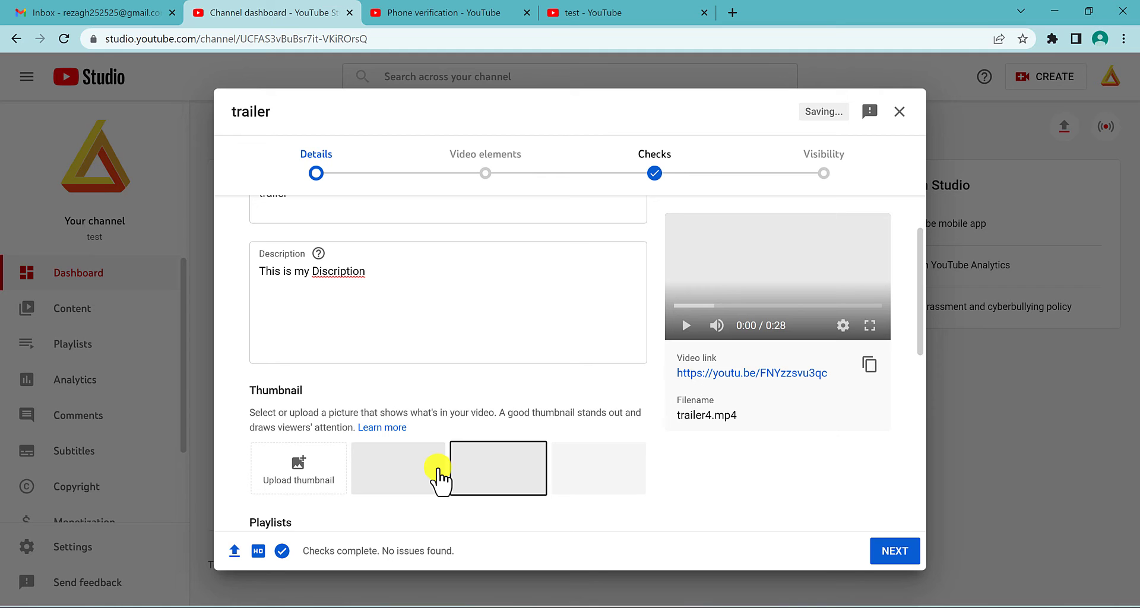
scroll(437, 475, "down", 2)
left_click(298, 324)
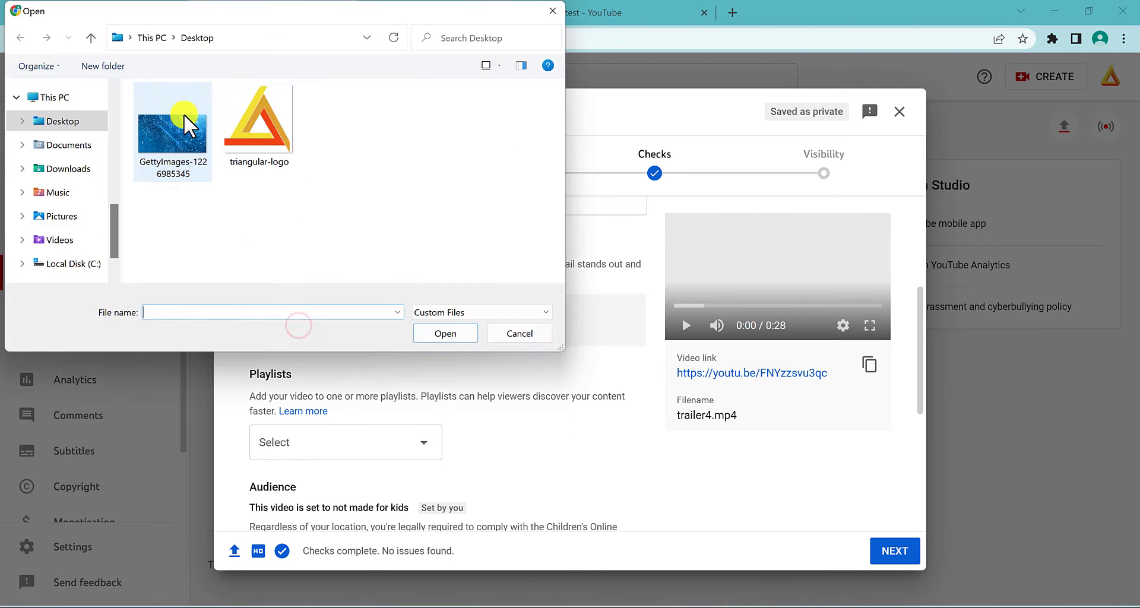
double_click(183, 113)
mouse_move(295, 324)
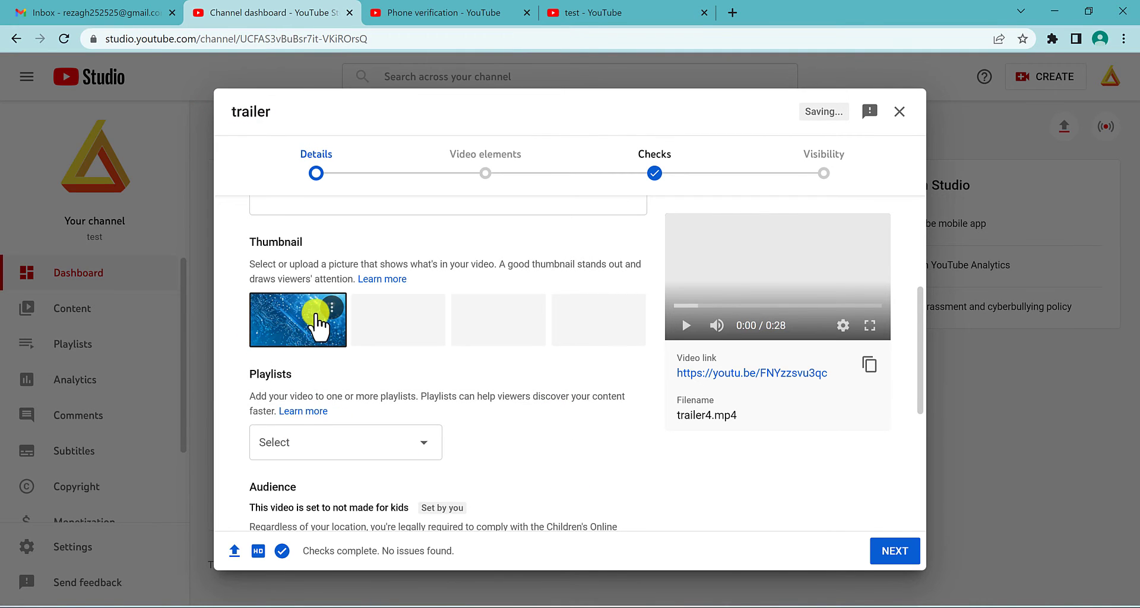
scroll(319, 324, "up", 3)
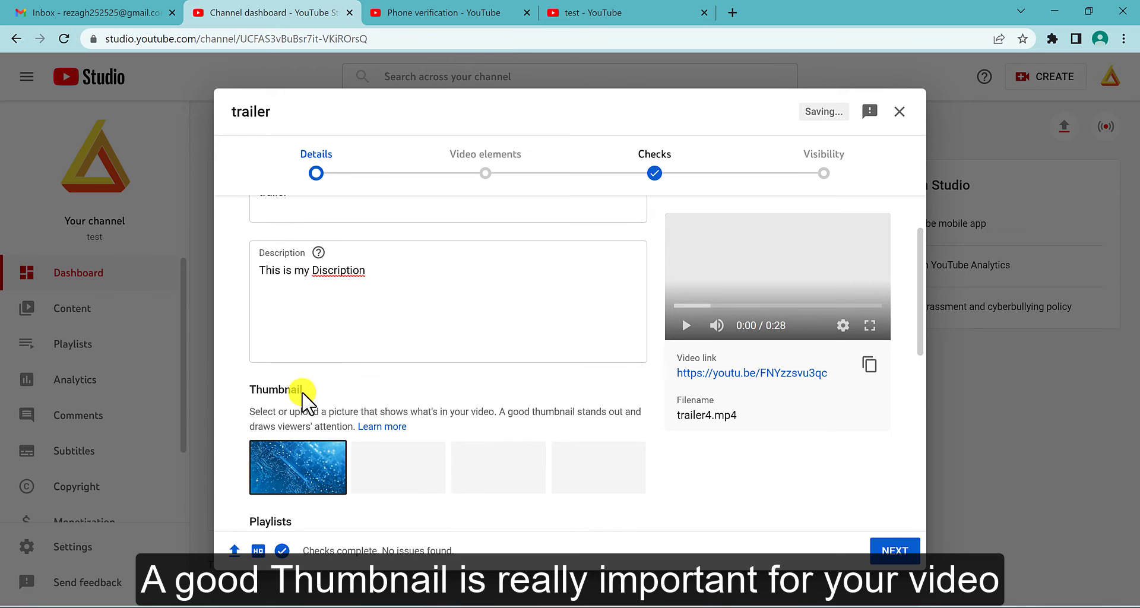
Create a public playlist titled "trailer" and add the video to it.
scroll(300, 395, "down", 4)
left_click(332, 375)
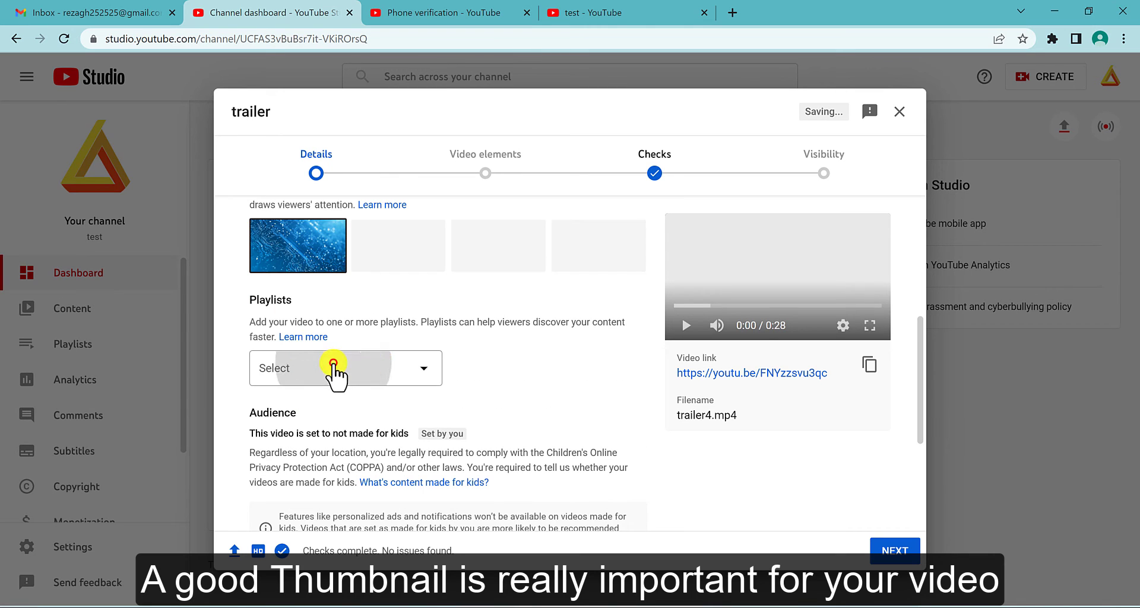
left_click(320, 551)
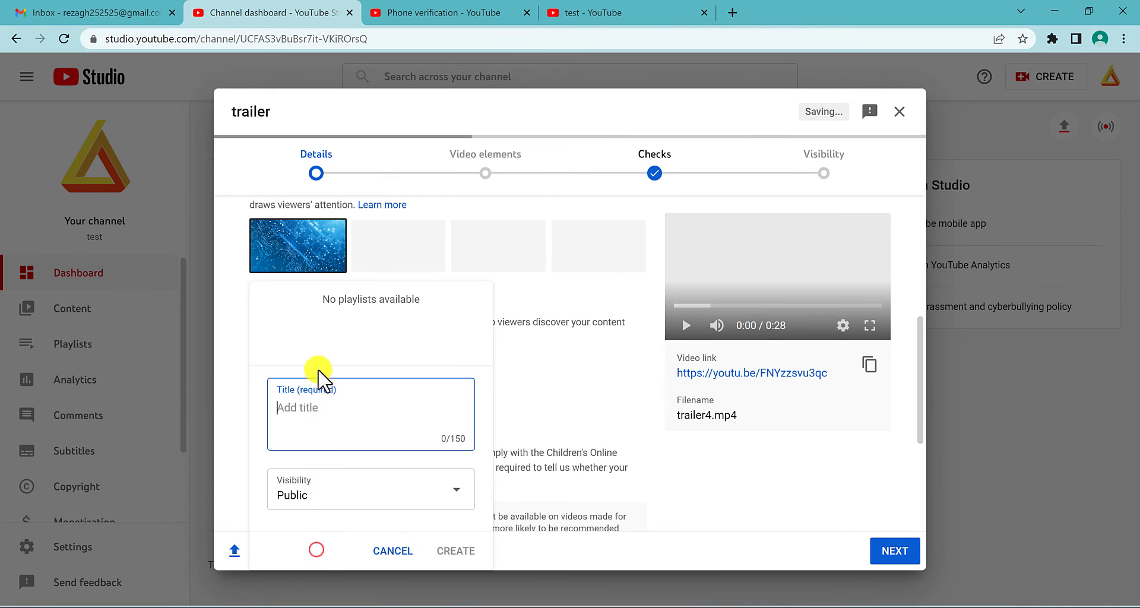
type("trainer")
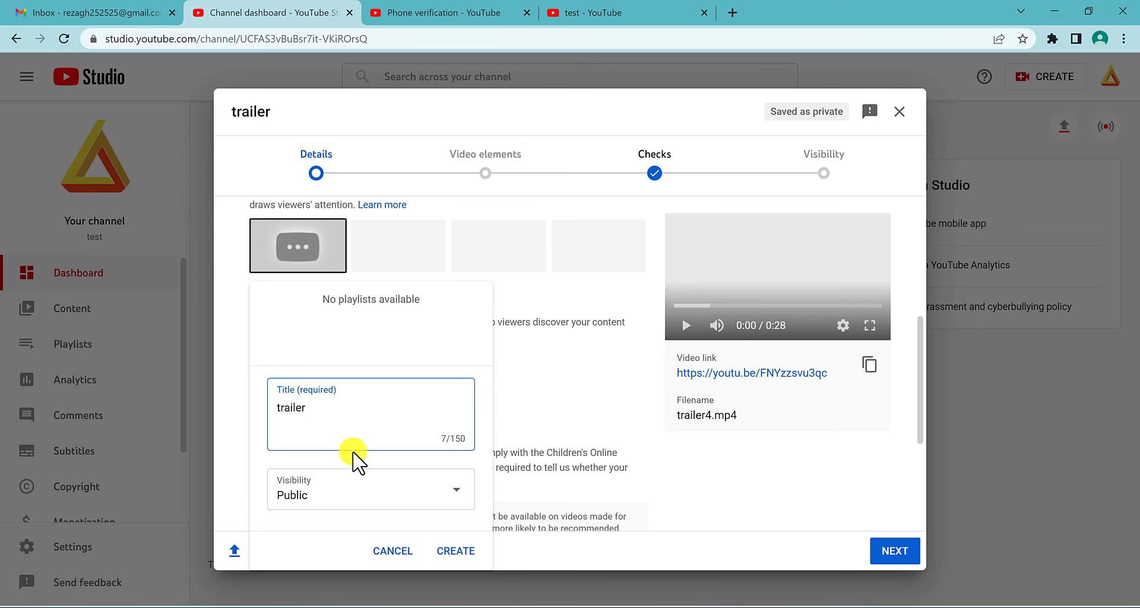
left_click(357, 485)
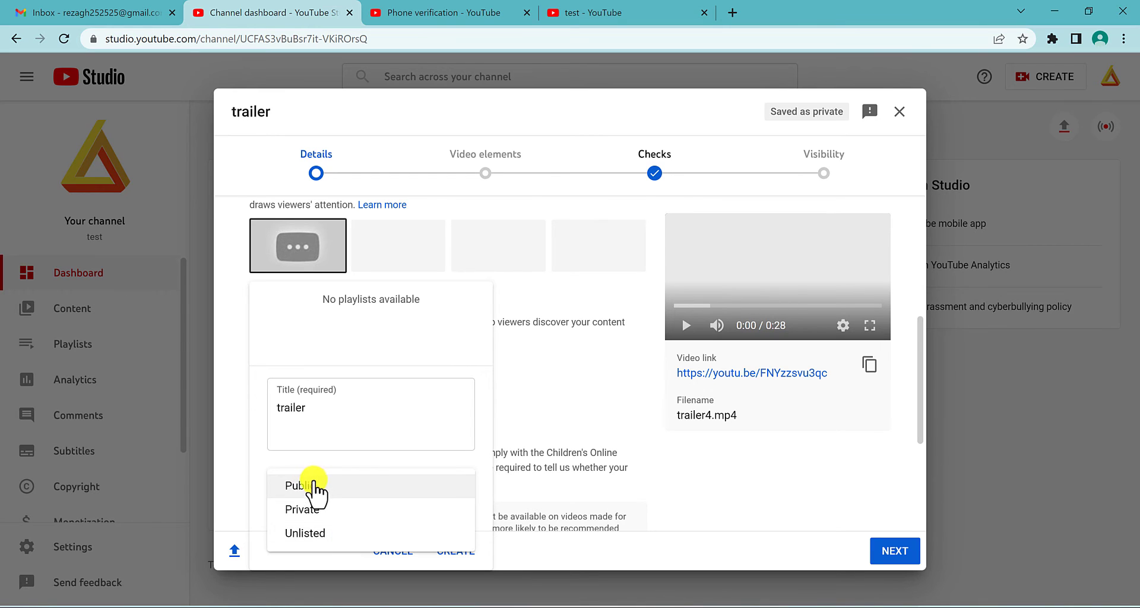
left_click(299, 487)
left_click(456, 555)
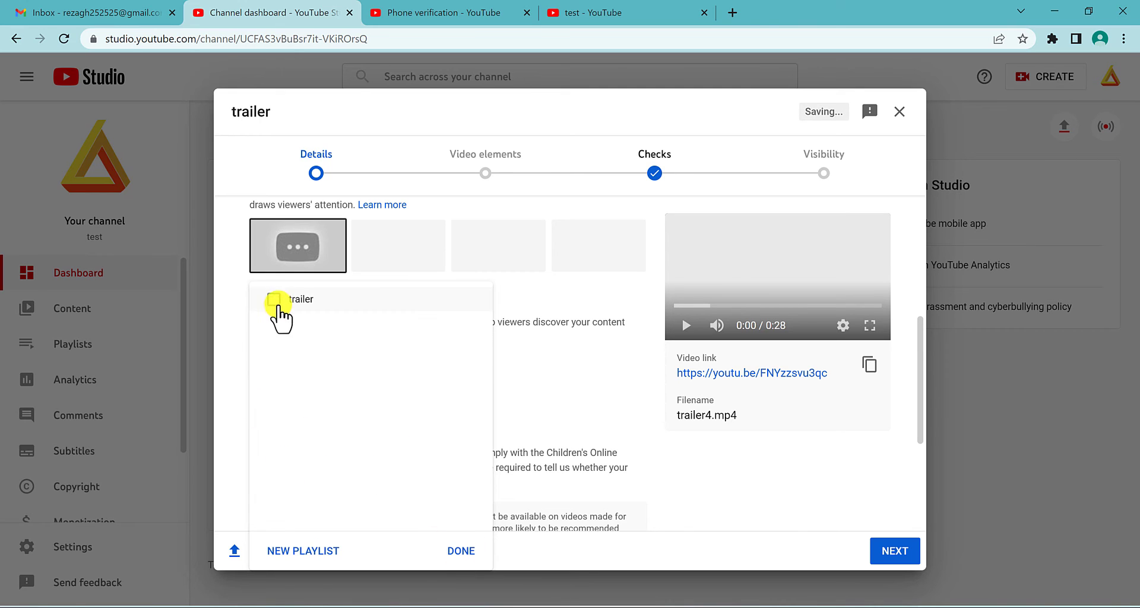
left_click(275, 300)
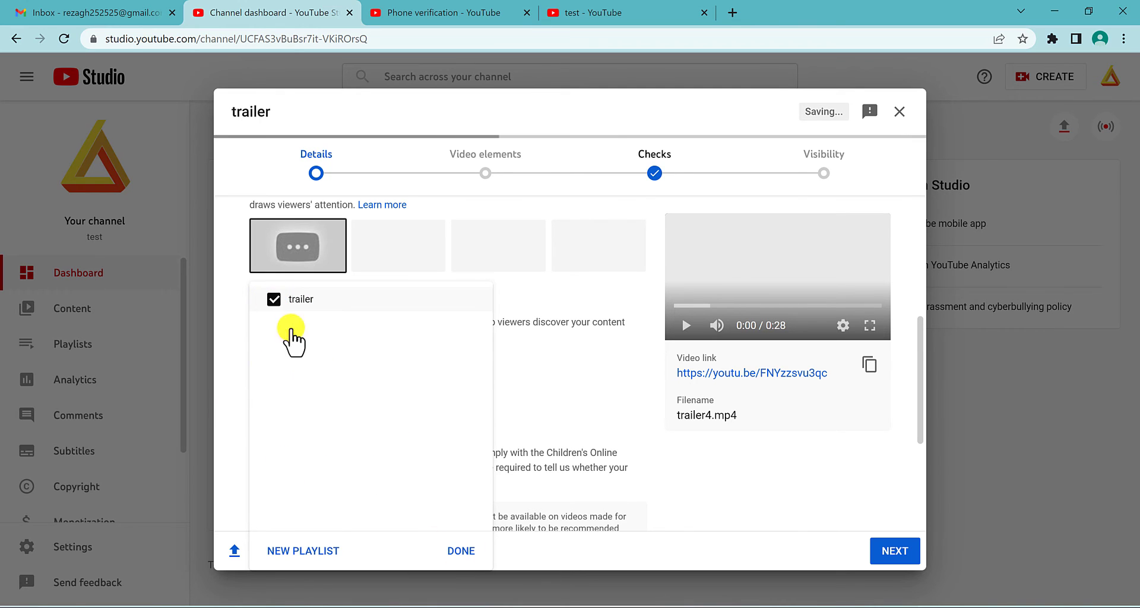
left_click(465, 552)
Examine the video's additional detail options, including tags, language, license, Shorts sampling, category and comments.
scroll(433, 519, "down", 3)
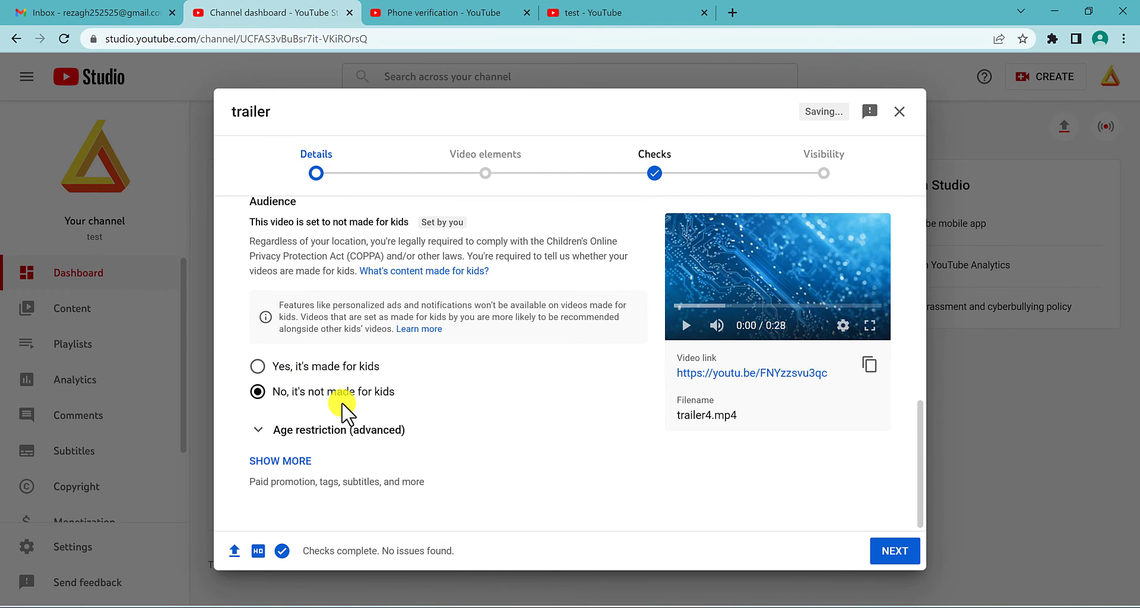
left_click(266, 463)
scroll(364, 484, "down", 3)
scroll(361, 480, "down", 2)
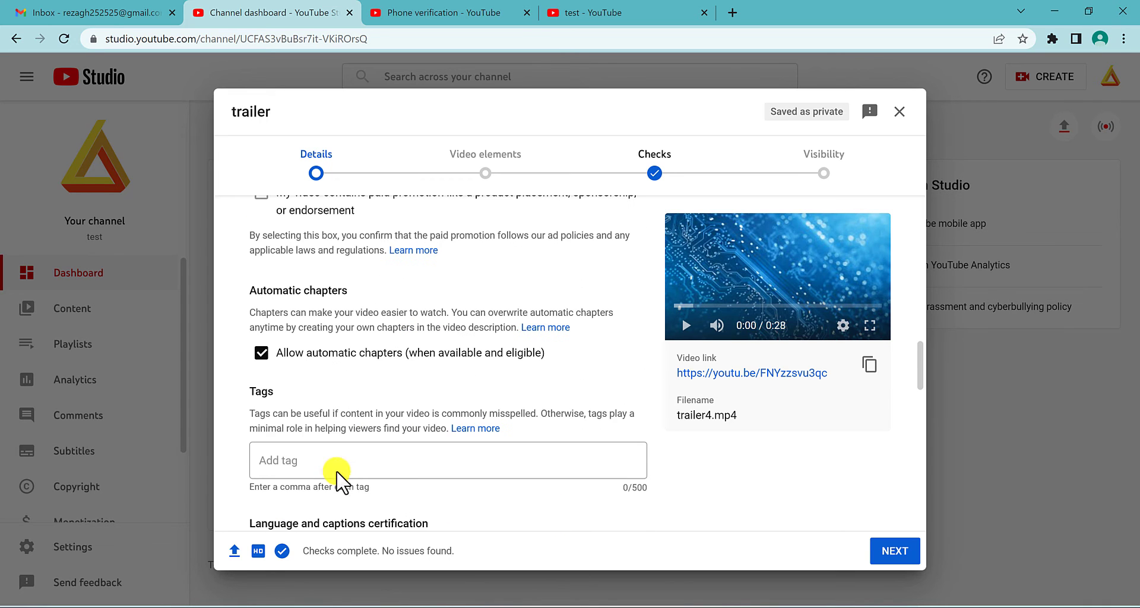
left_click(309, 460)
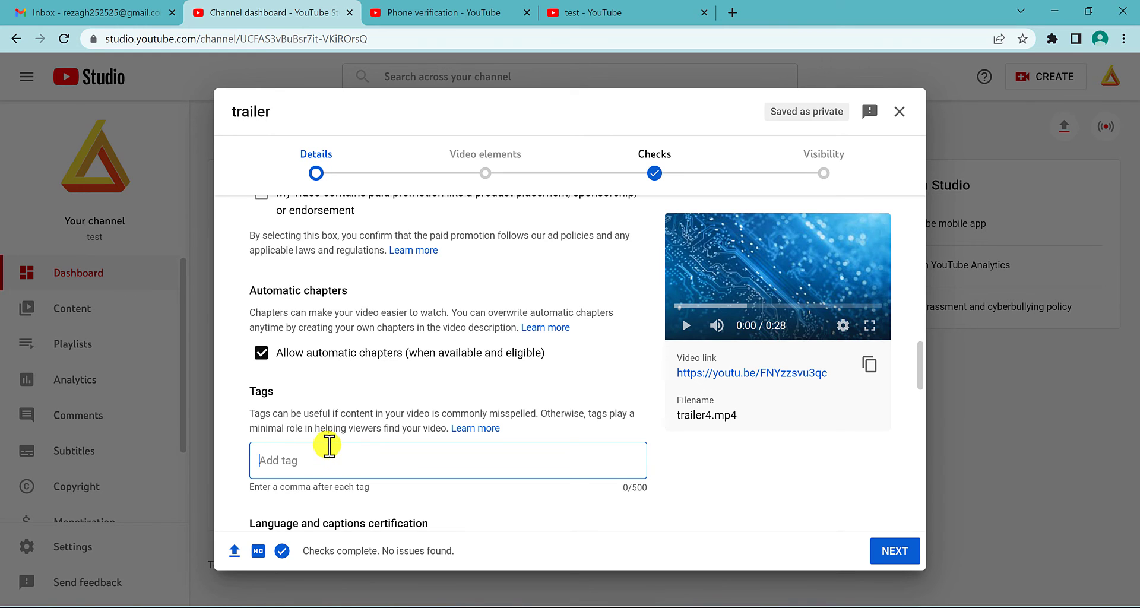
scroll(326, 458, "down", 5)
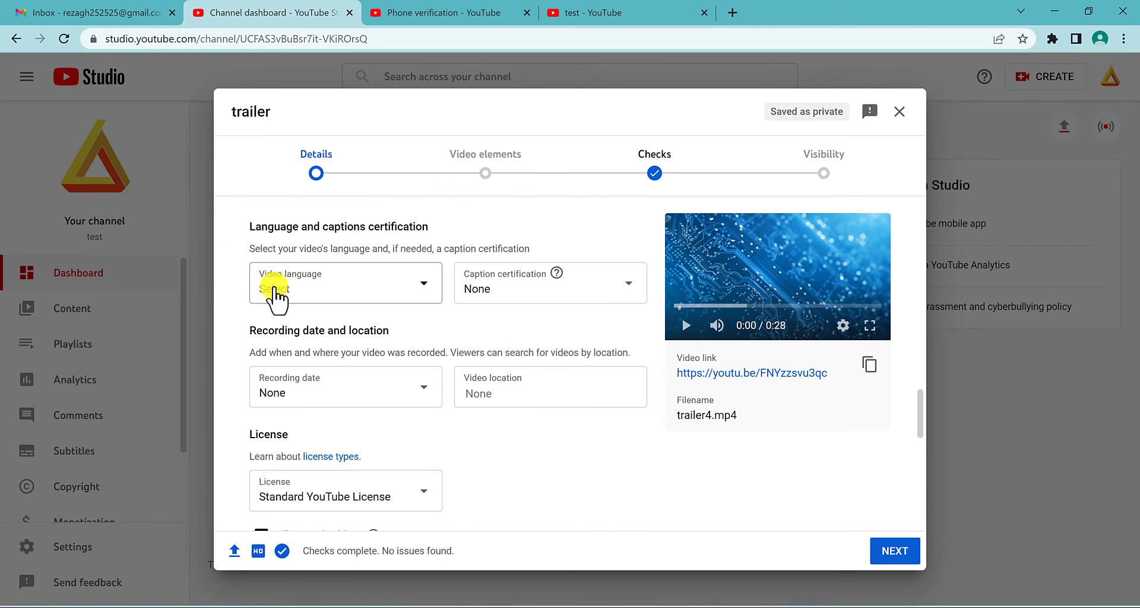
scroll(306, 400, "down", 3)
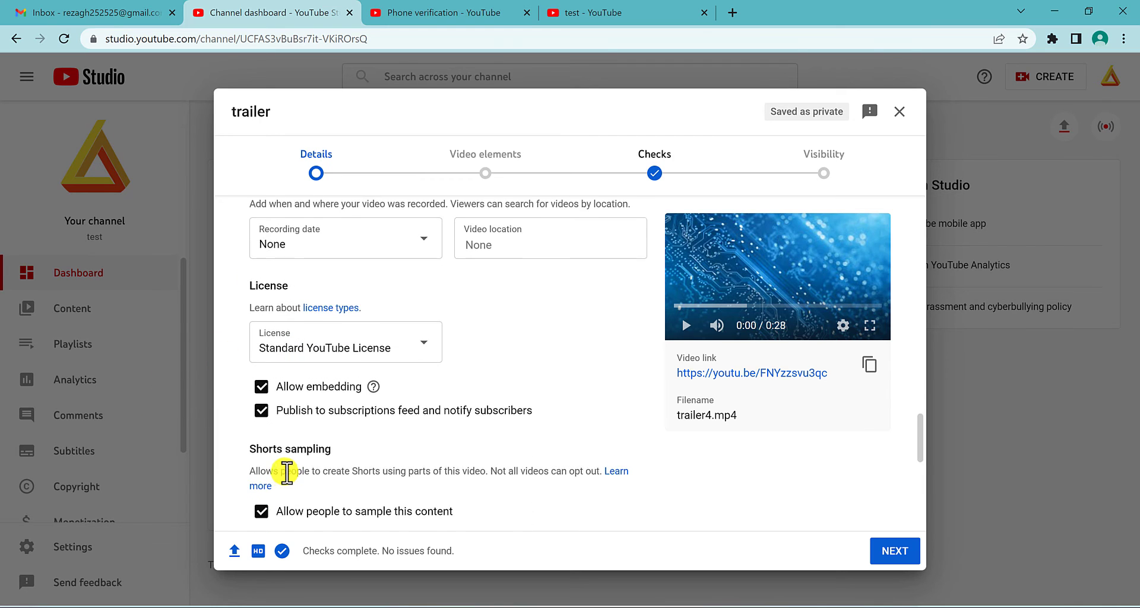
scroll(287, 472, "down", 4)
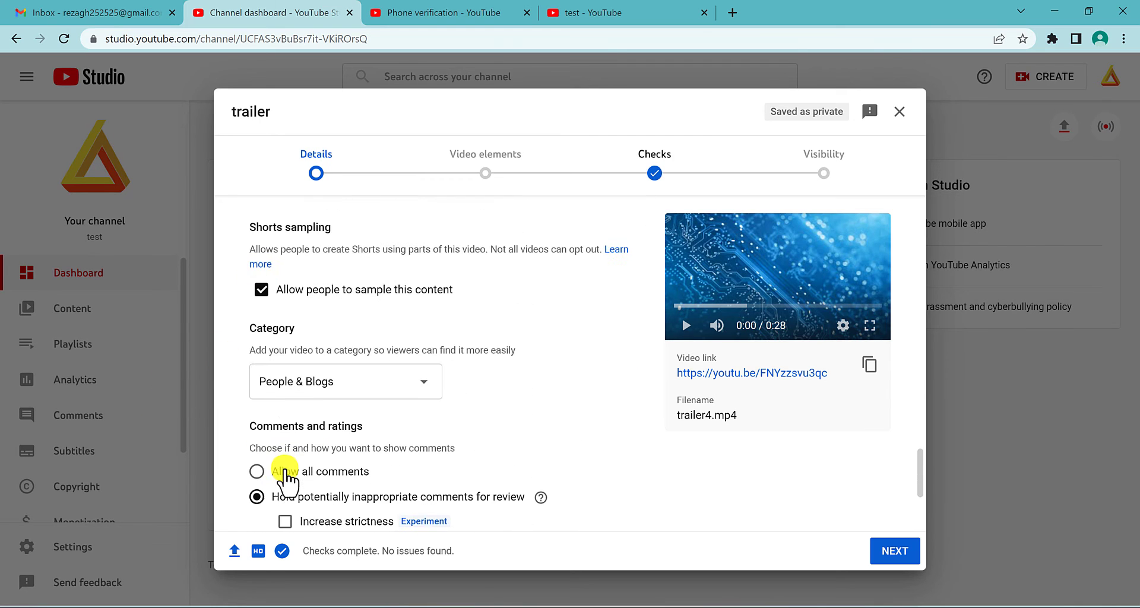
left_click(296, 380)
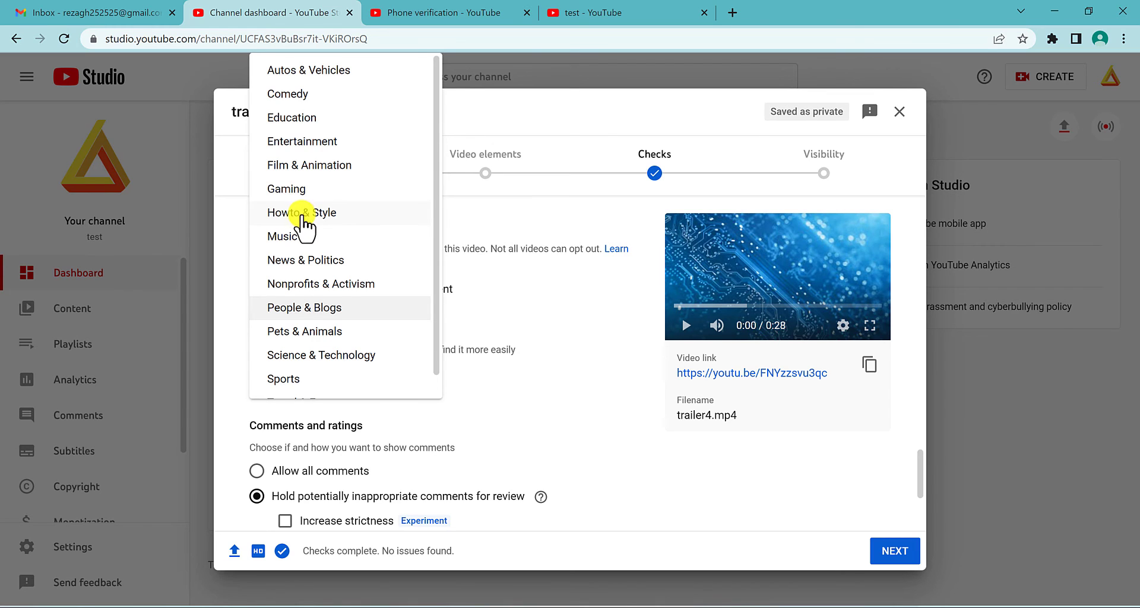
left_click(560, 392)
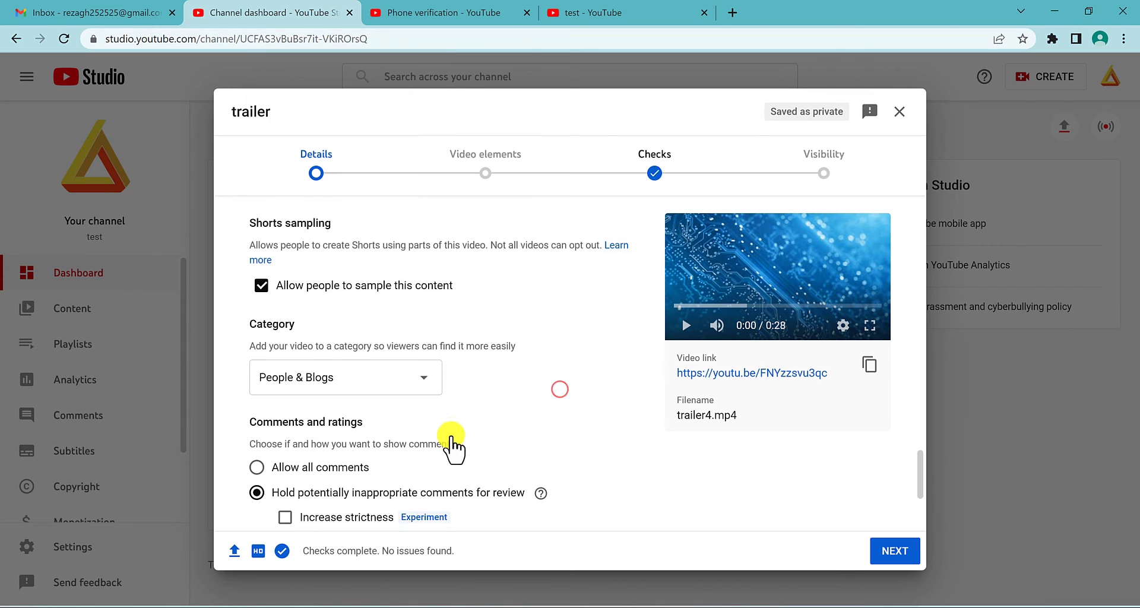
scroll(453, 440, "down", 3)
Add an end screen to the video using the first "1 video, 1 subscribe" layout and save it.
left_click(497, 161)
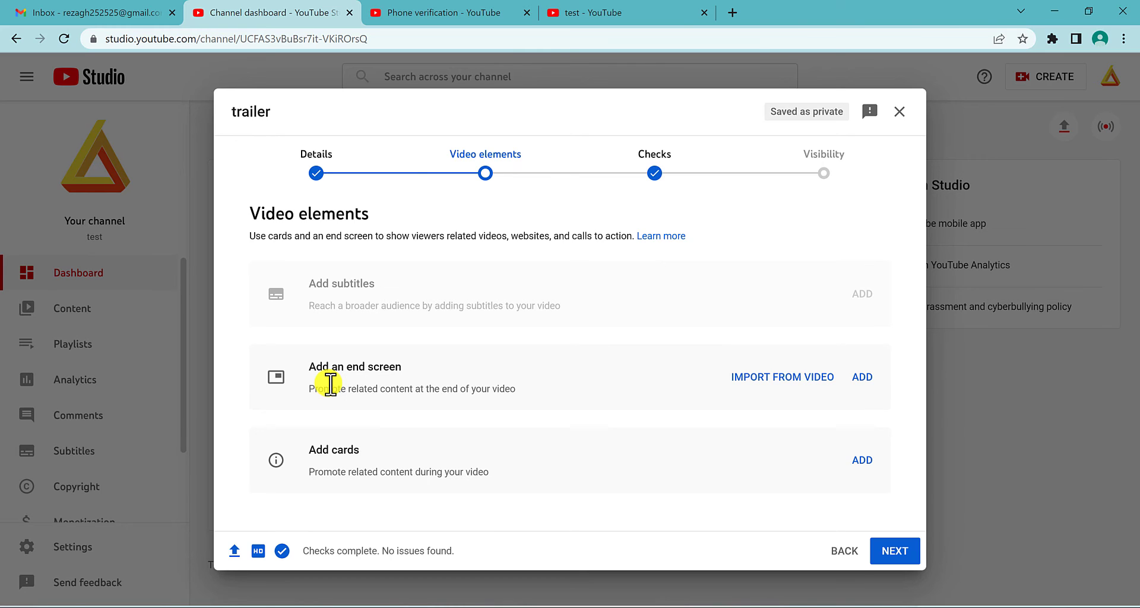
left_click(862, 378)
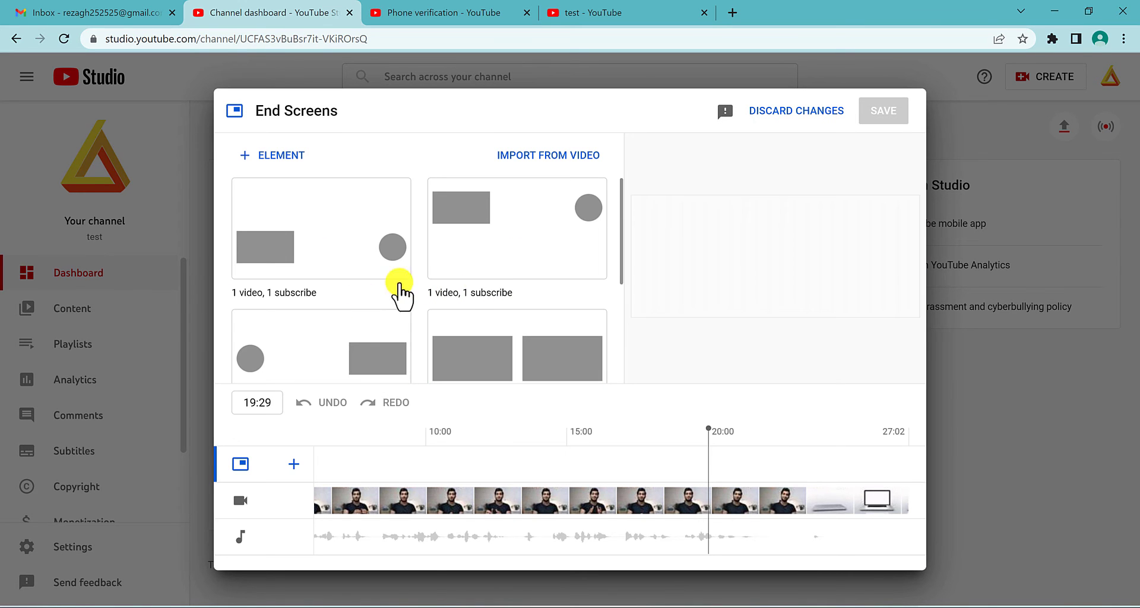
left_click(281, 279)
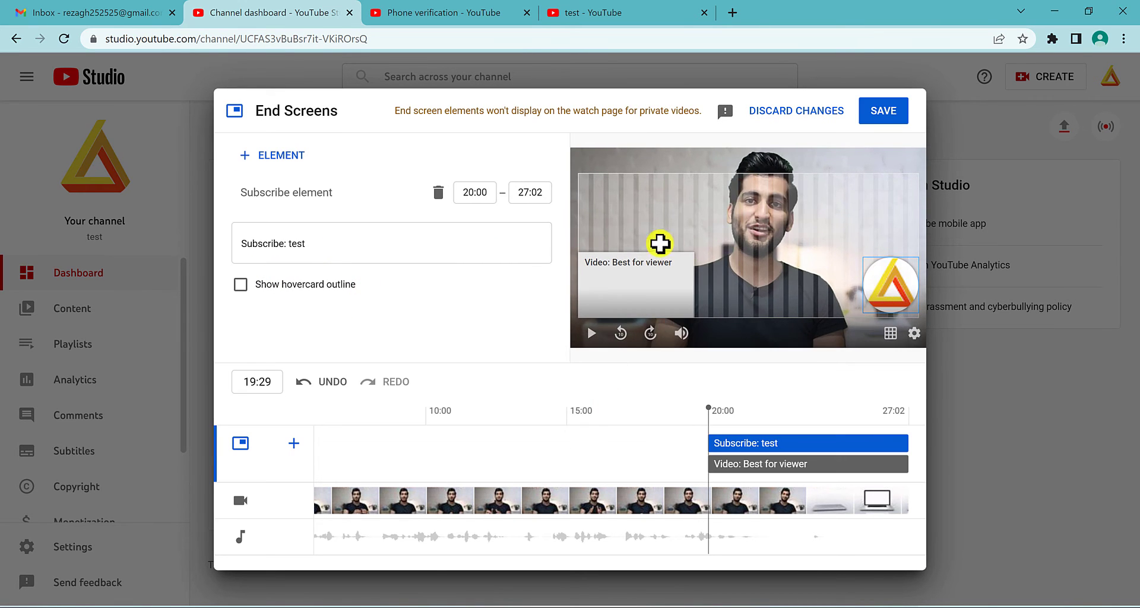
left_click(881, 111)
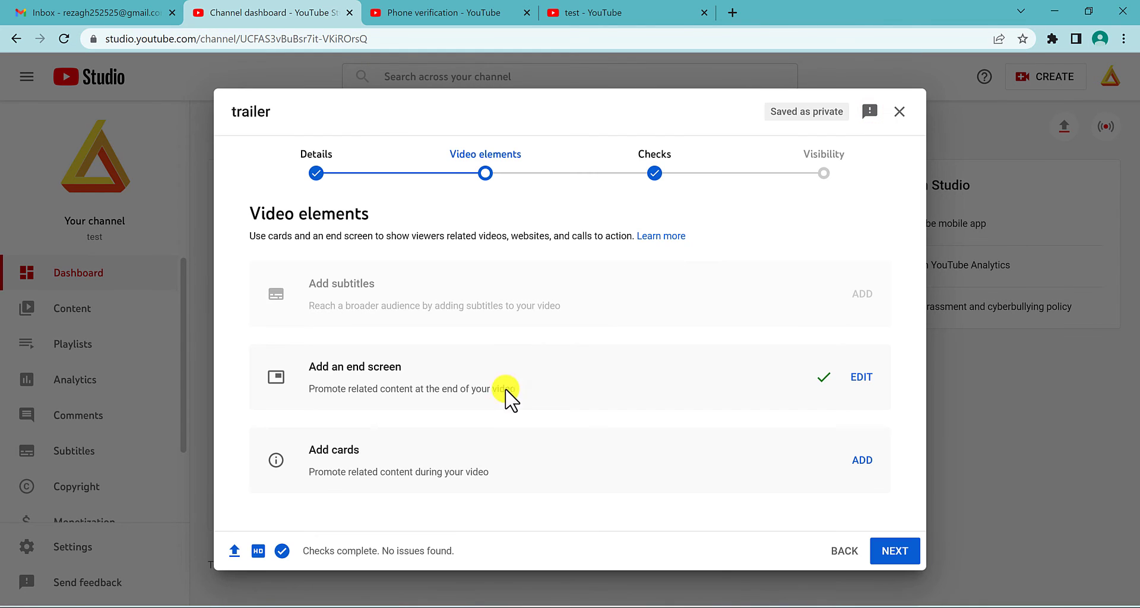
Add a card linking to the "trailer" playlist at 04:03 in the video and save it.
left_click(859, 459)
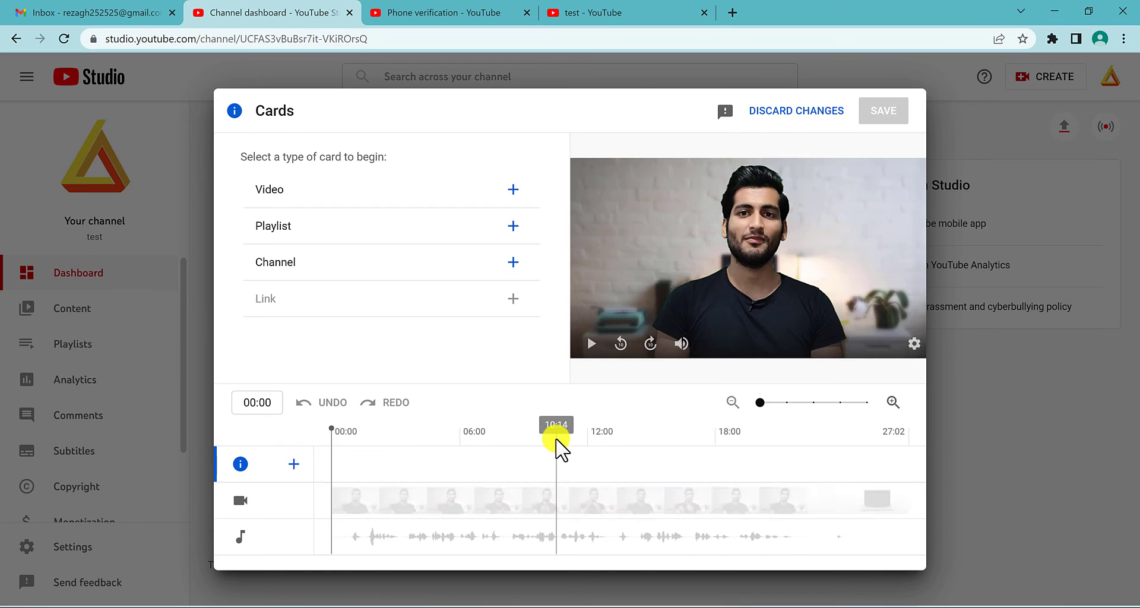
left_click_drag(330, 433, 421, 436)
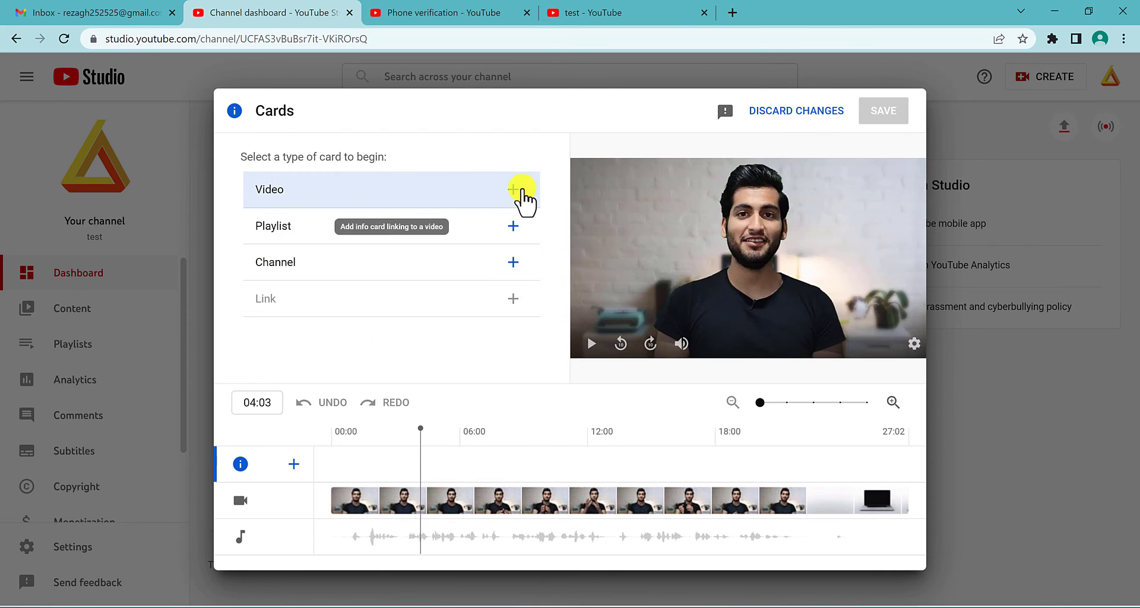
left_click(513, 226)
left_click(288, 239)
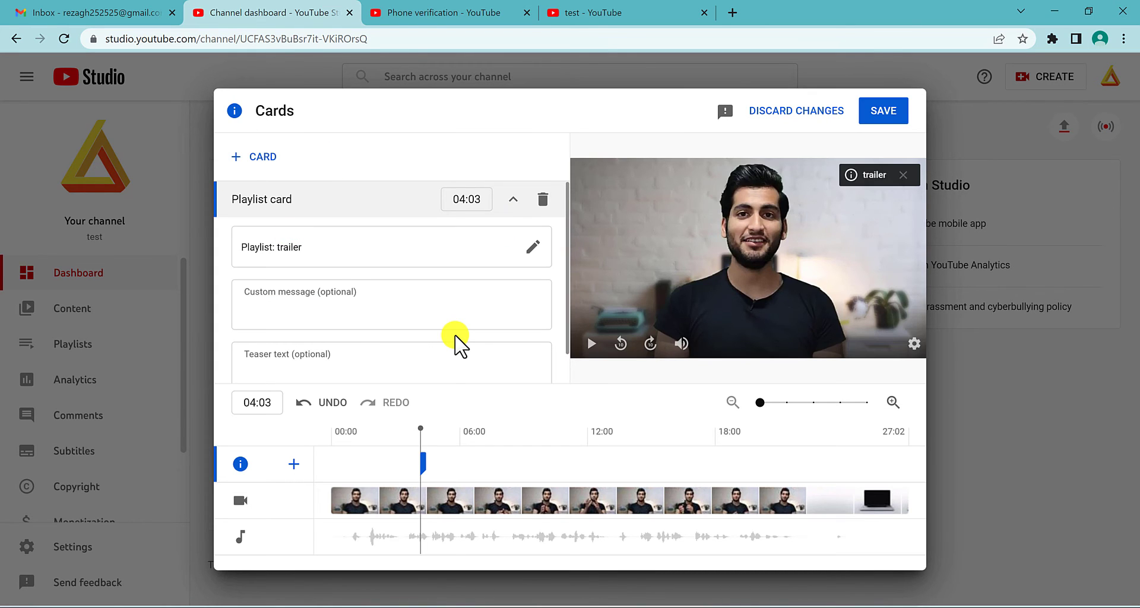
left_click(877, 117)
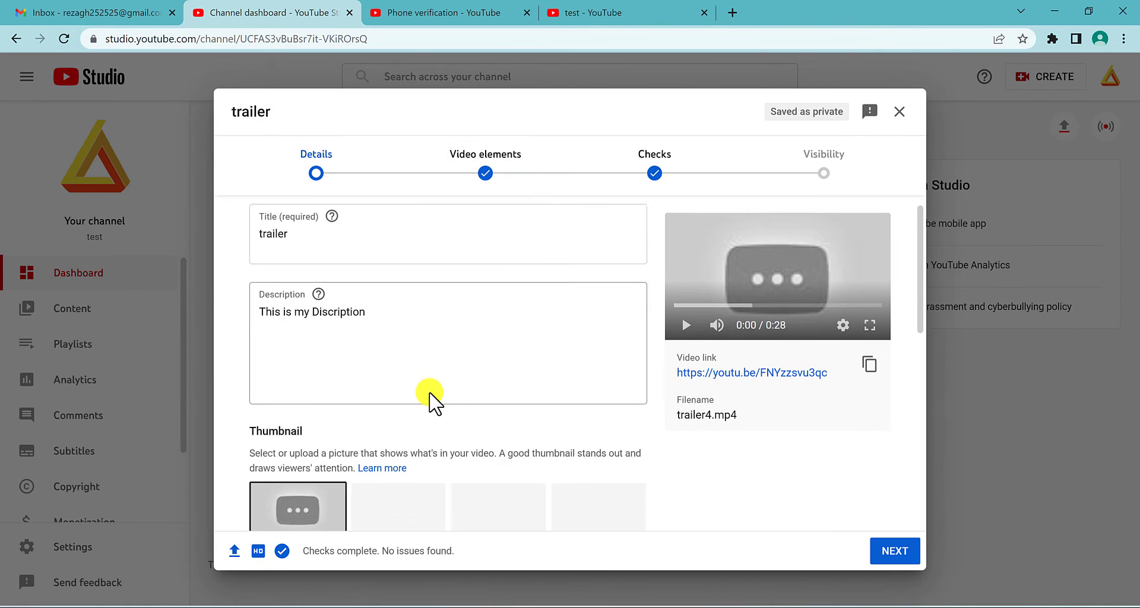
Go through the video elements and copyright checks, and proceed to the video's visibility settings.
scroll(441, 419, "down", 10)
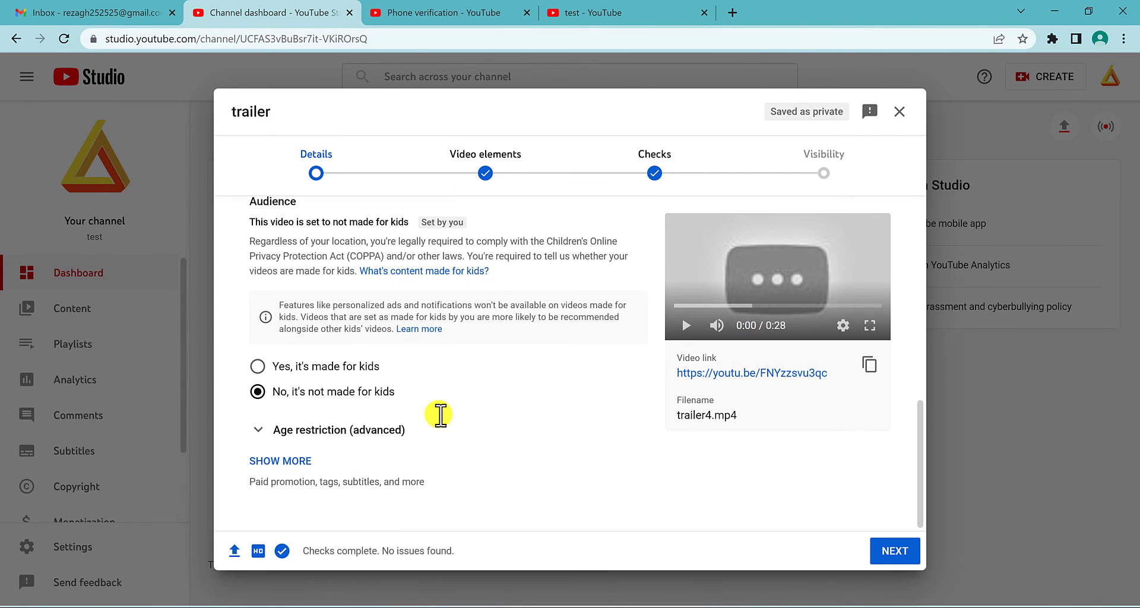
scroll(440, 419, "up", 10)
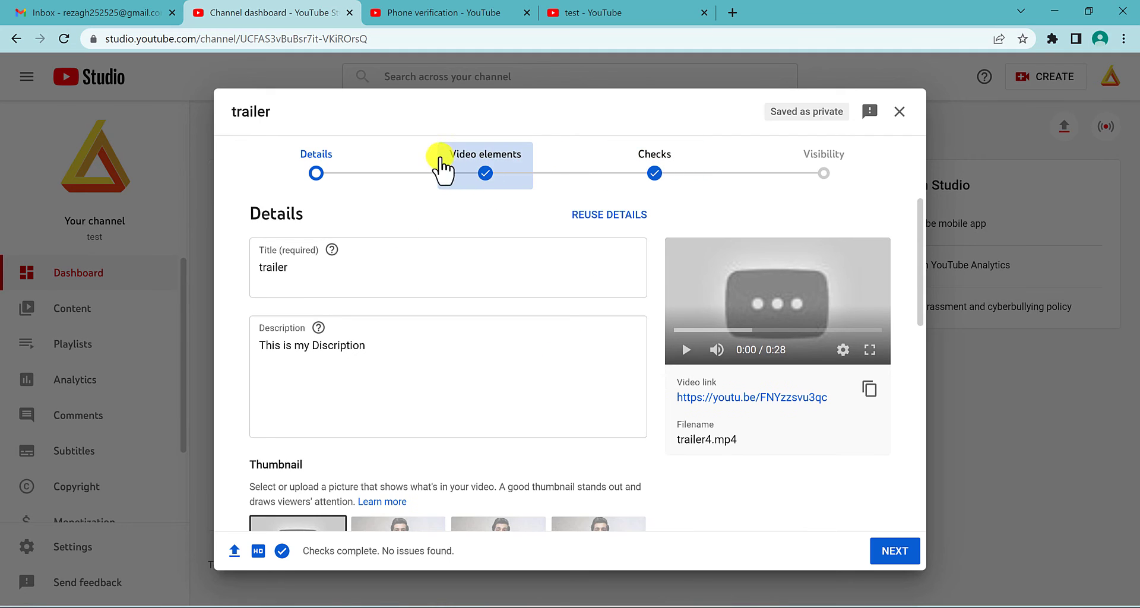
left_click(480, 167)
left_click(653, 168)
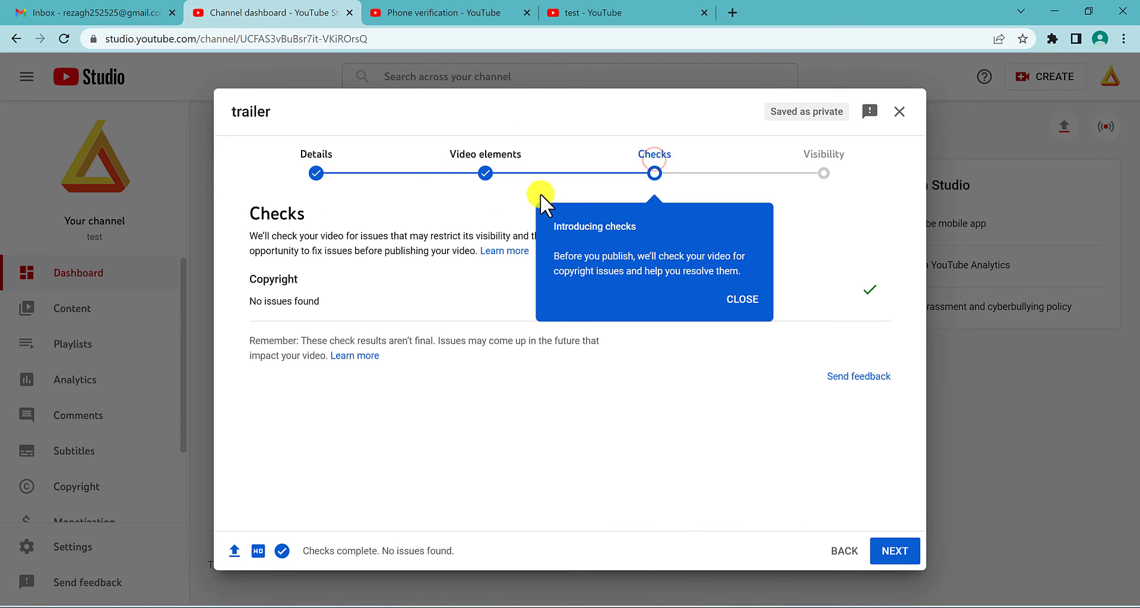
left_click(820, 181)
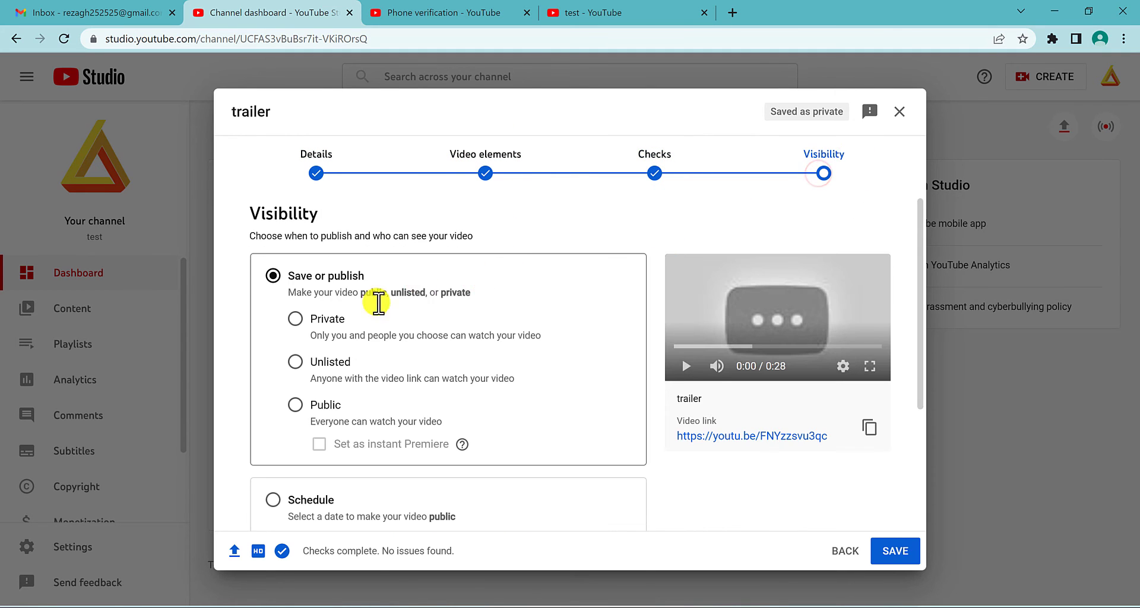
Examine the Schedule options for publishing the video, and return to the Save or publish option.
scroll(340, 397, "down", 1)
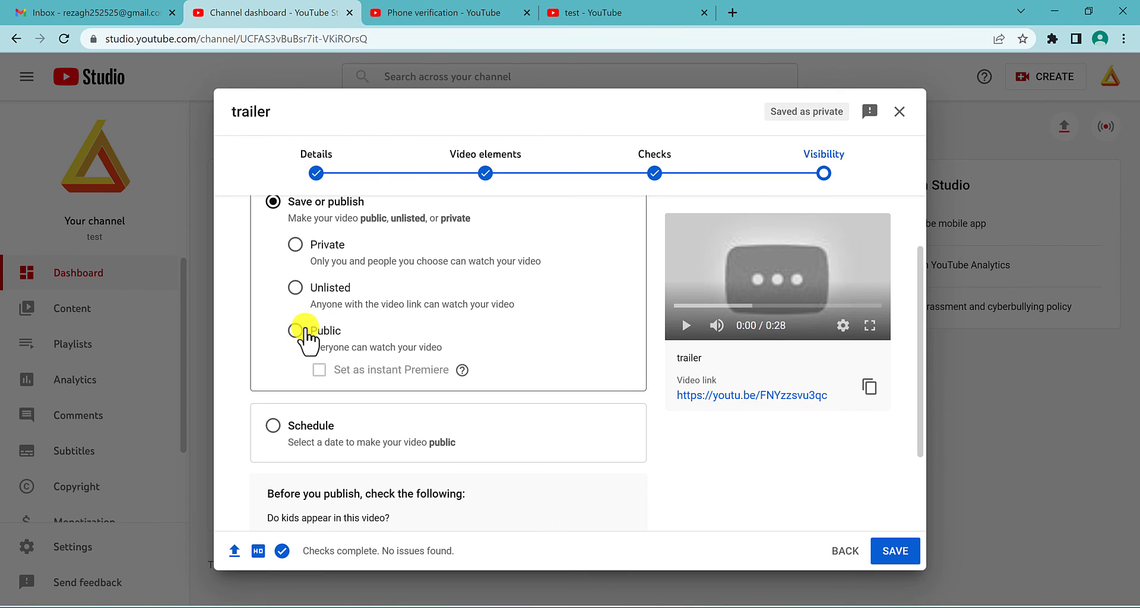
scroll(330, 380, "down", 1)
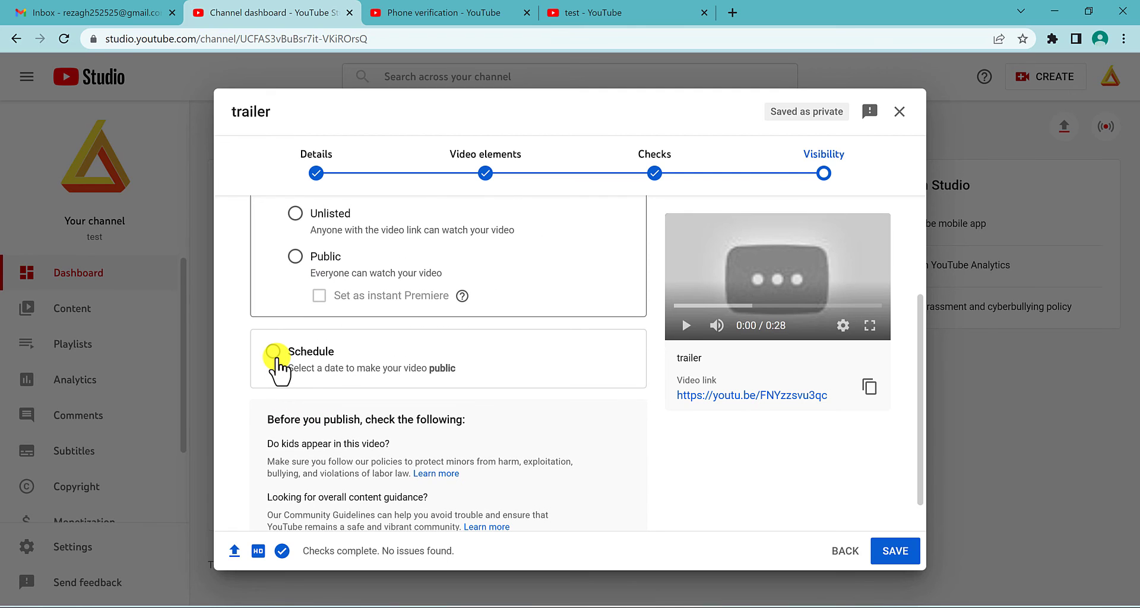
left_click(275, 352)
scroll(287, 395, "up", 2)
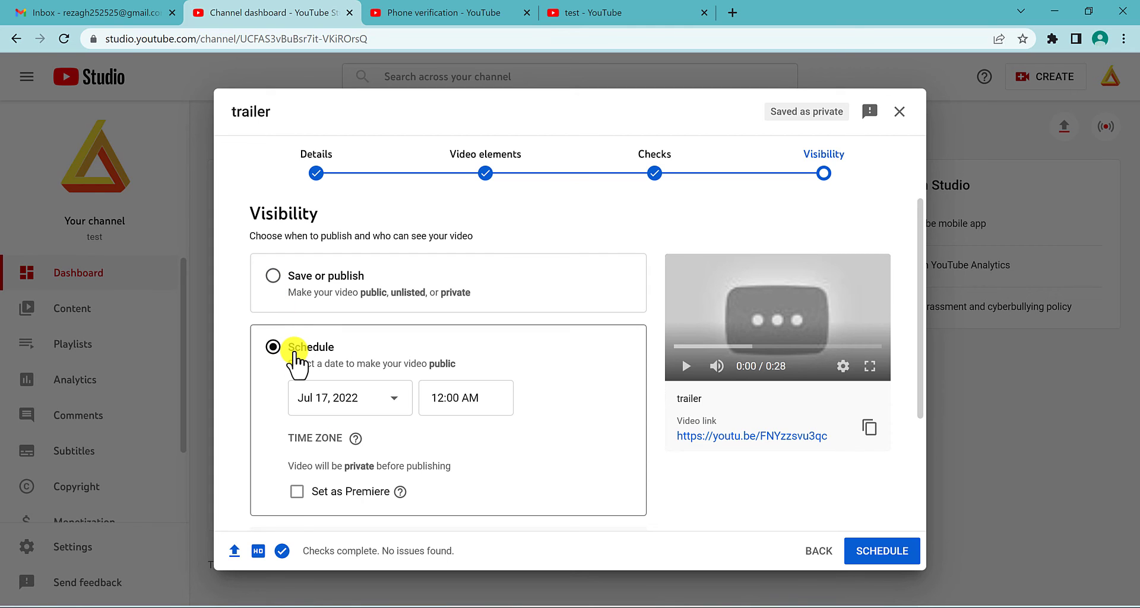
scroll(297, 362, "down", 5)
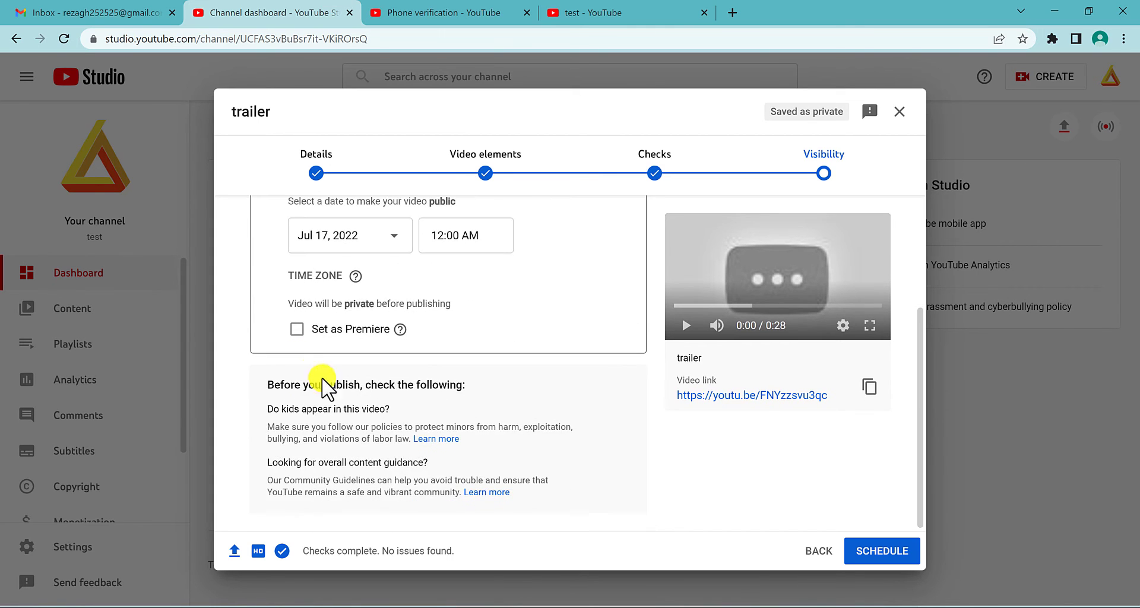
scroll(325, 378, "up", 5)
left_click(273, 275)
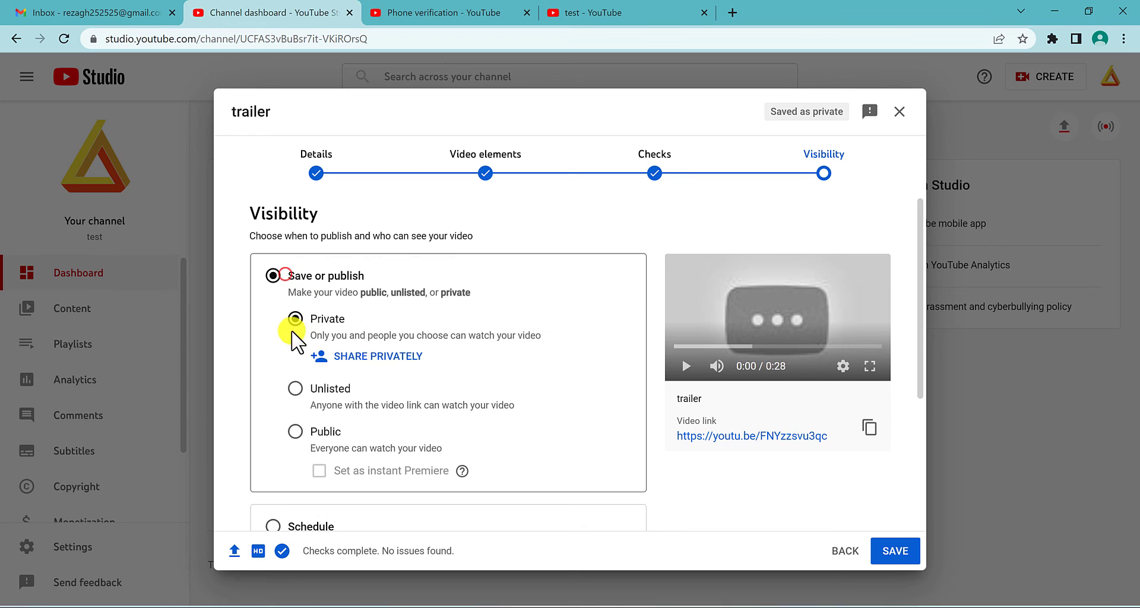
Publish the "trailer" video with Public visibility and open the channel's content list.
left_click(295, 431)
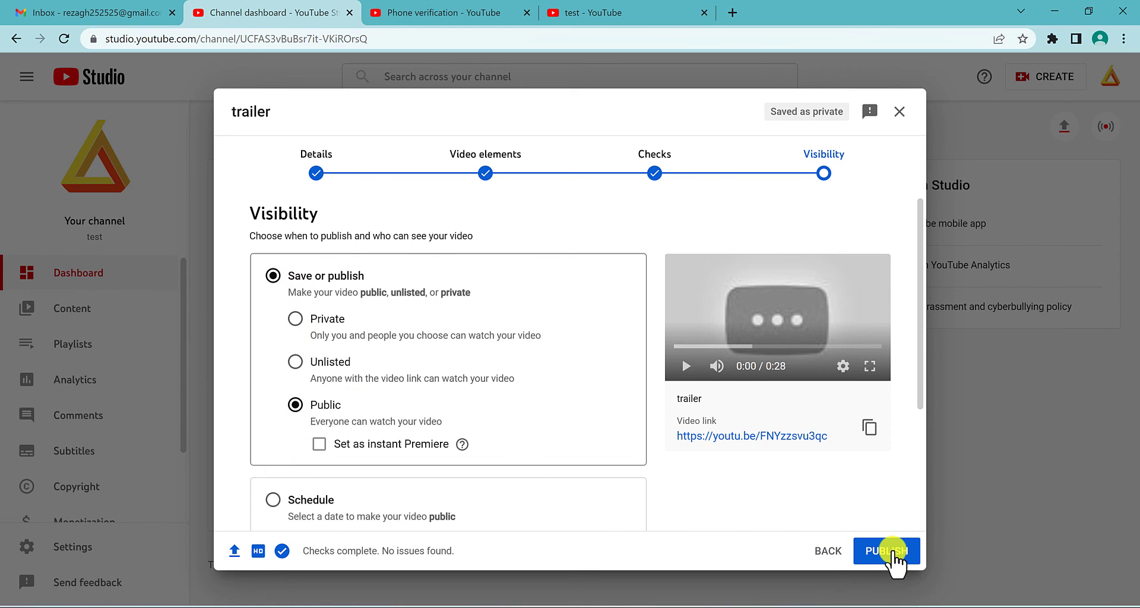
left_click(888, 551)
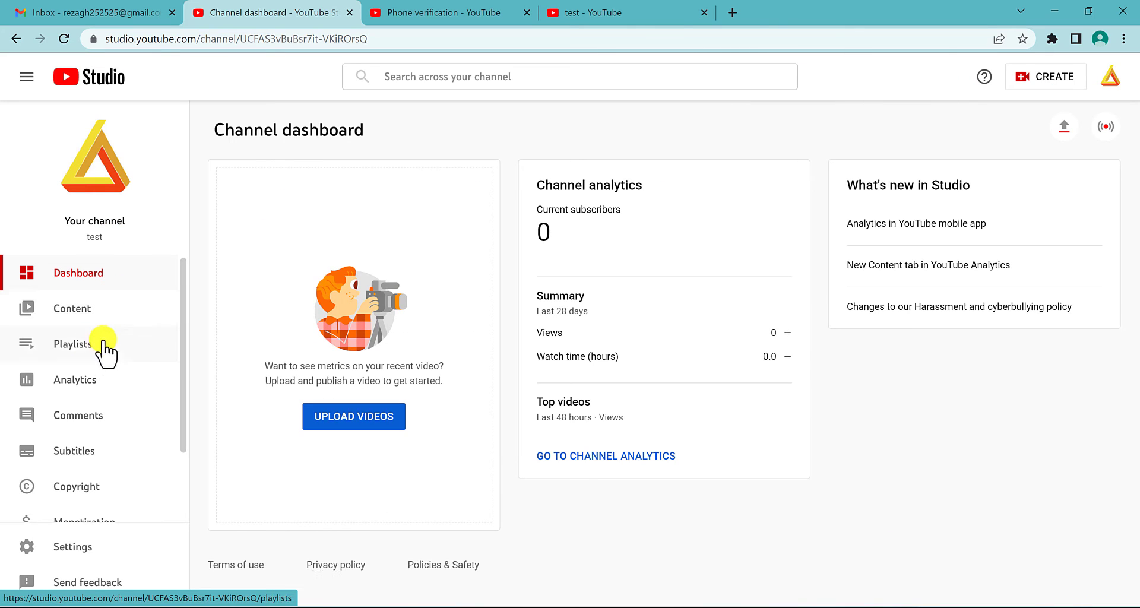
left_click(84, 313)
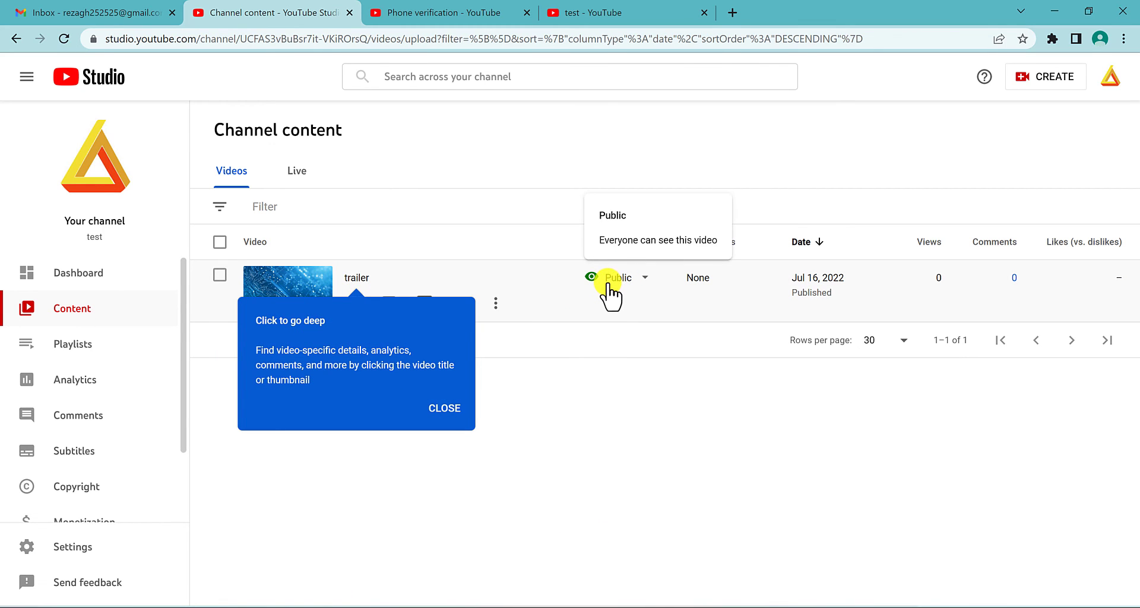
Review the channel analytics across the Overview, Content, Audience and Research sections, dismissing the introductory tips.
left_click(70, 388)
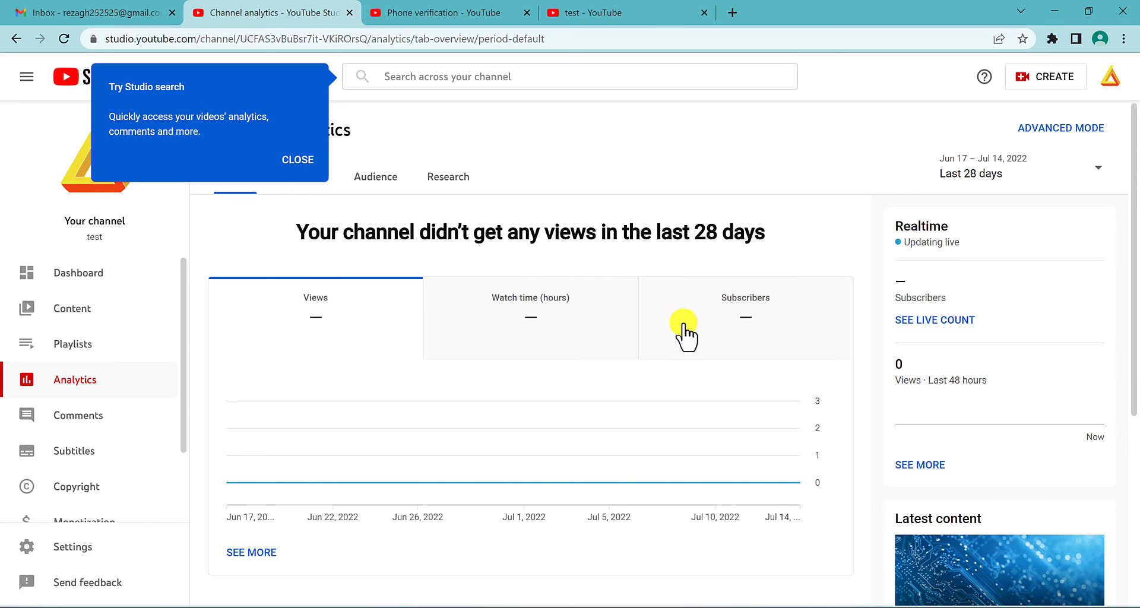
left_click(298, 159)
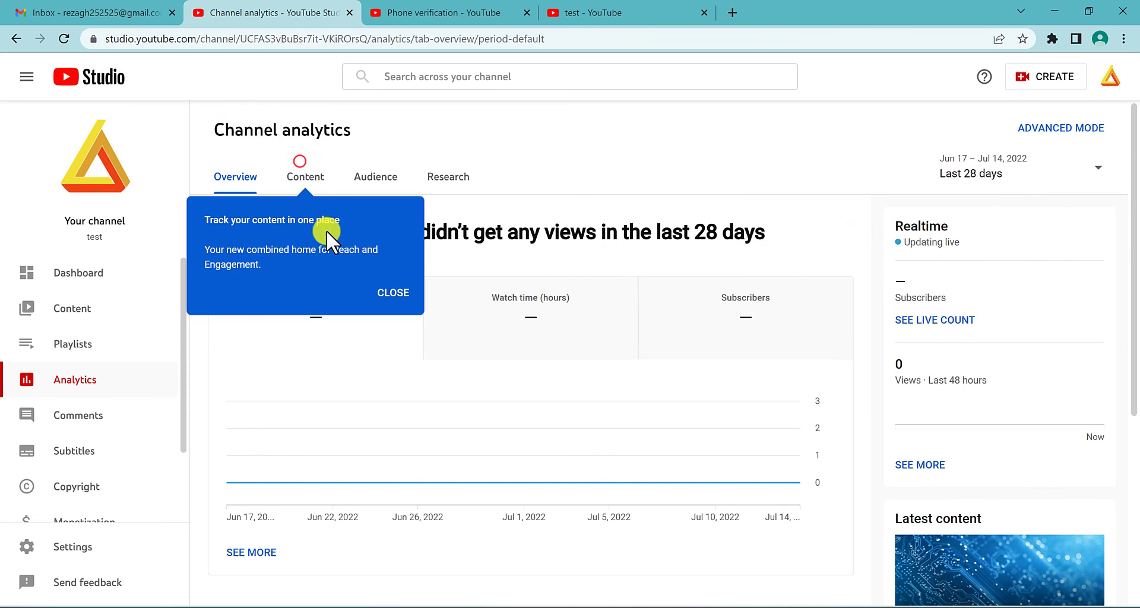
left_click(393, 294)
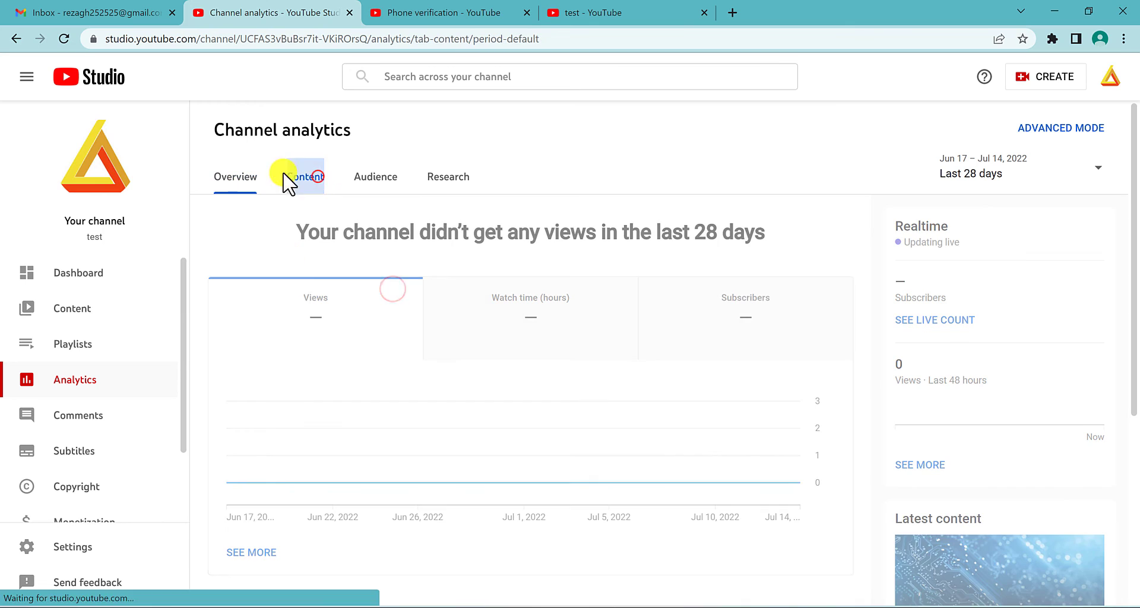
left_click(291, 178)
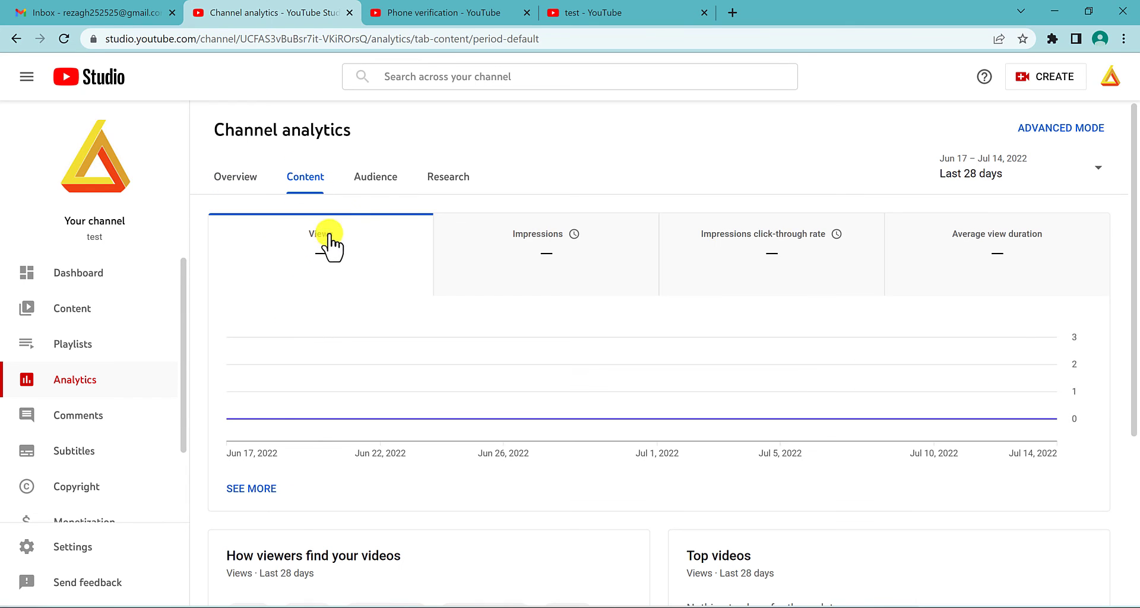
left_click(373, 180)
left_click(447, 189)
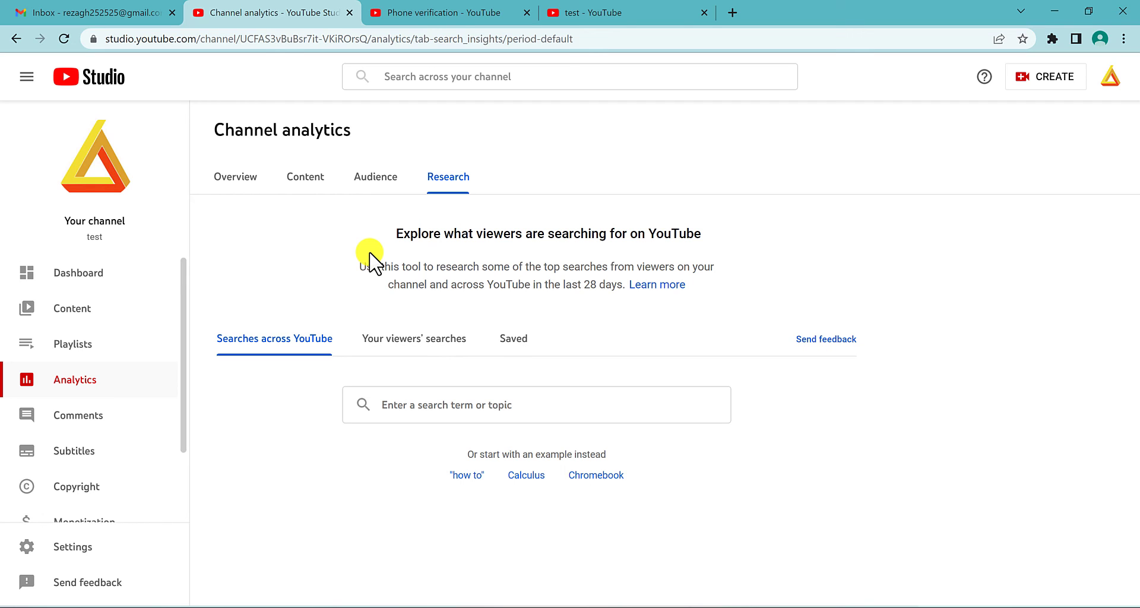
View the channel's playlists and its comments and mentions, dismissing the tip about likely spam comments.
left_click(72, 350)
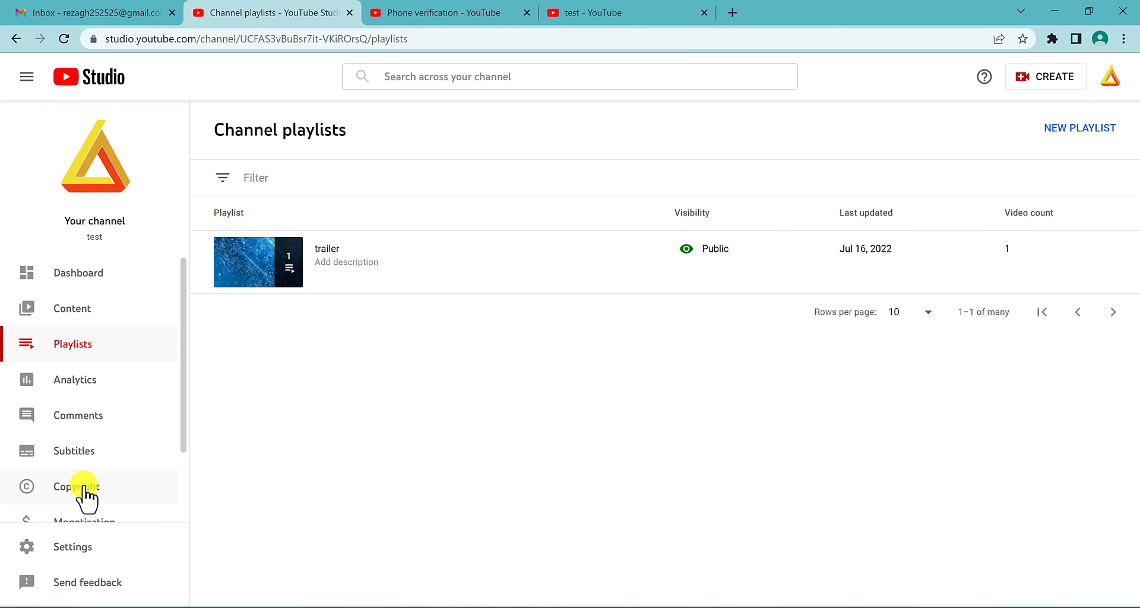
left_click(92, 428)
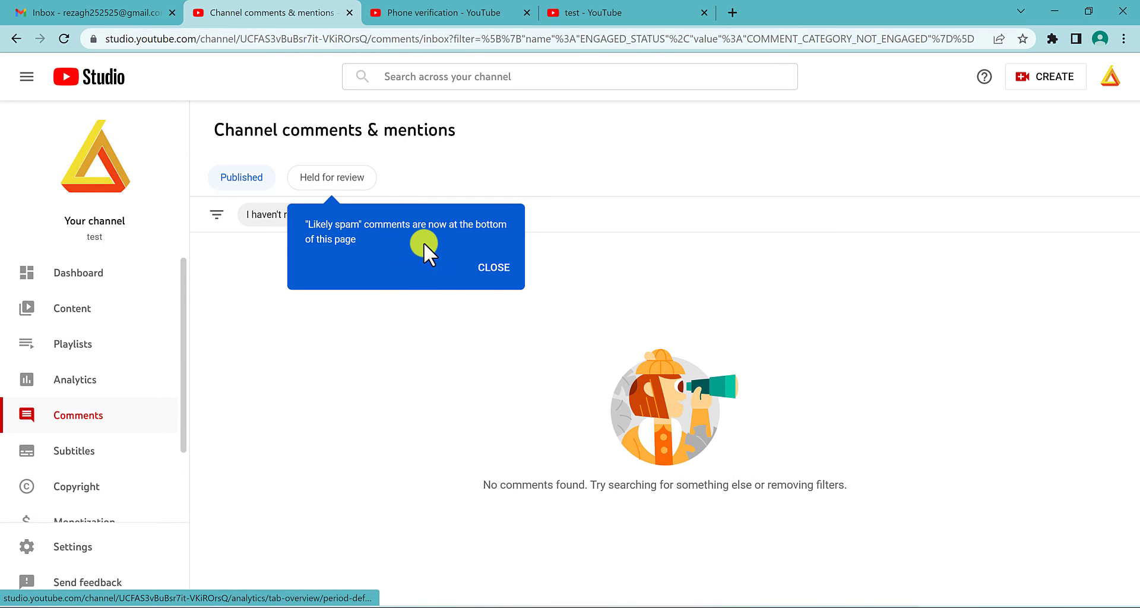
left_click(503, 268)
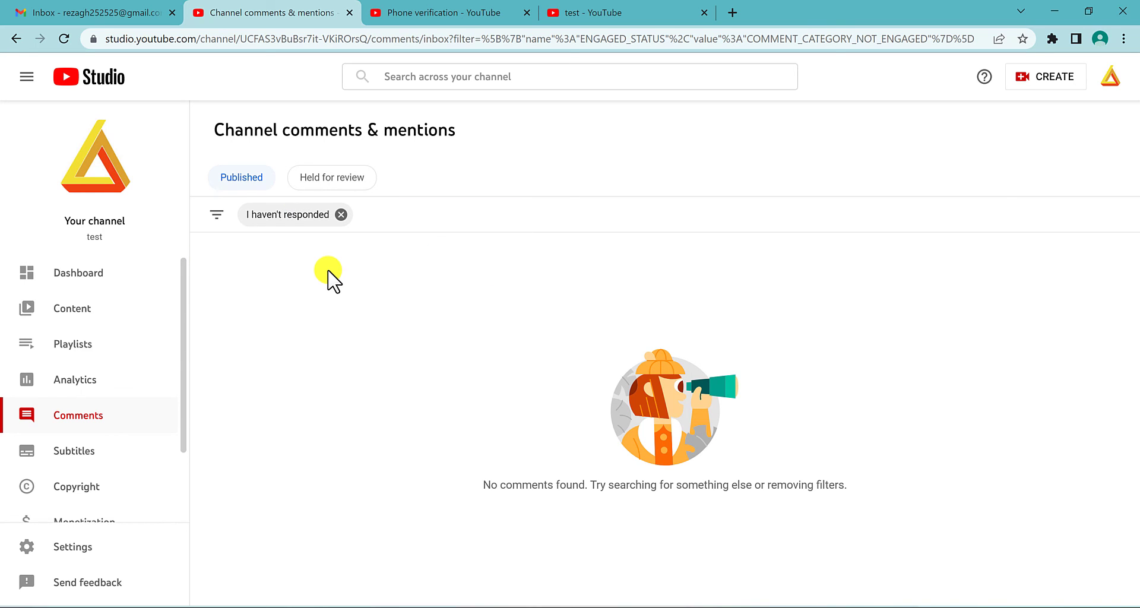
View the channel's subtitles page and its copyright removal requests.
left_click(68, 456)
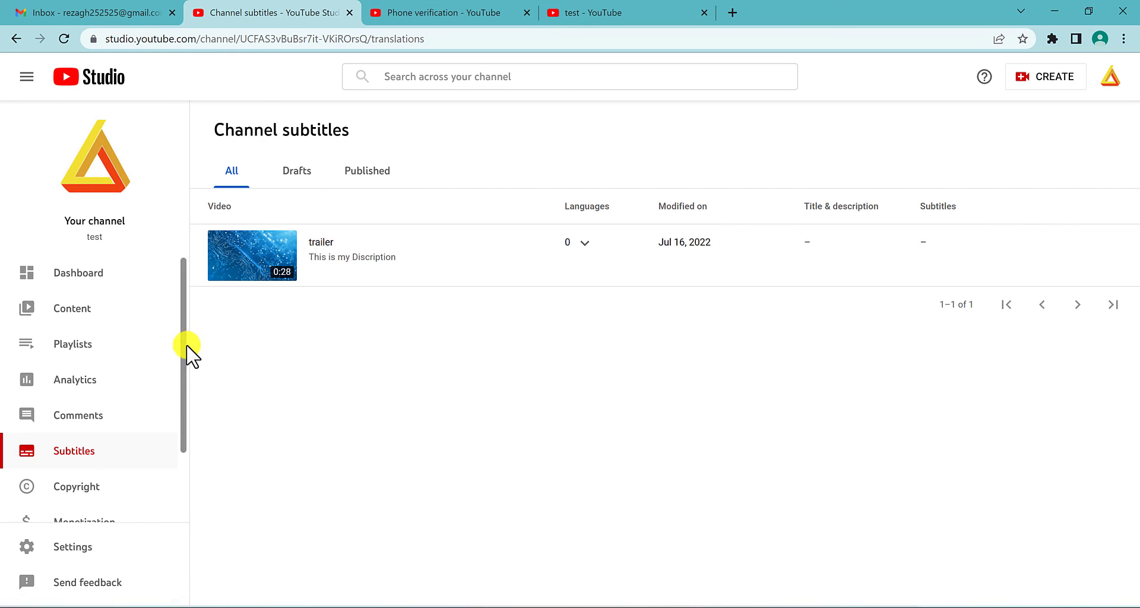
left_click_drag(186, 347, 158, 420)
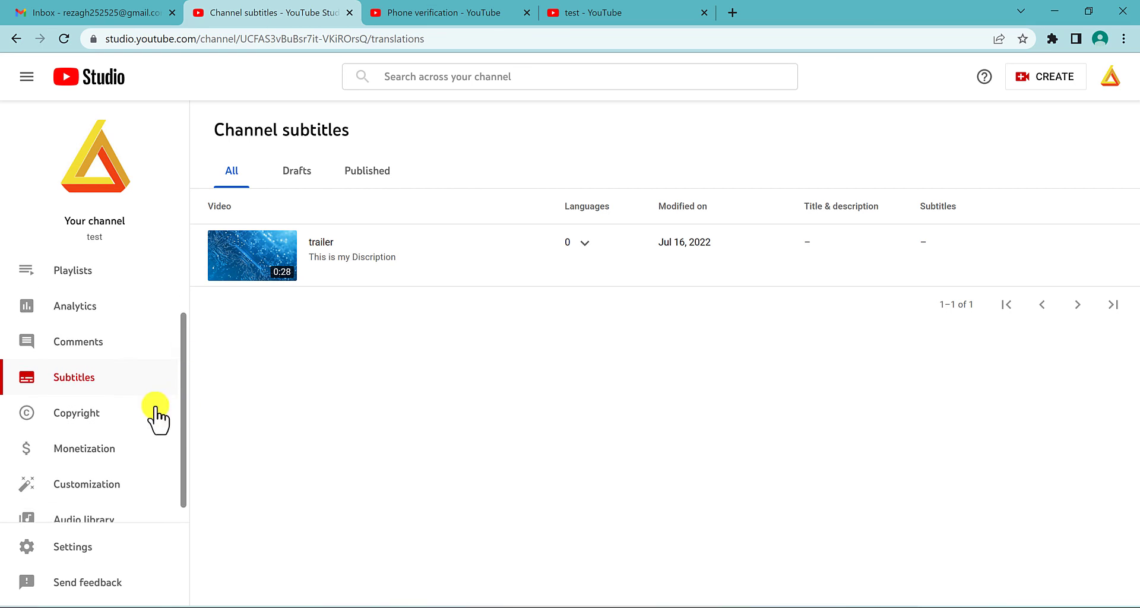
left_click(91, 412)
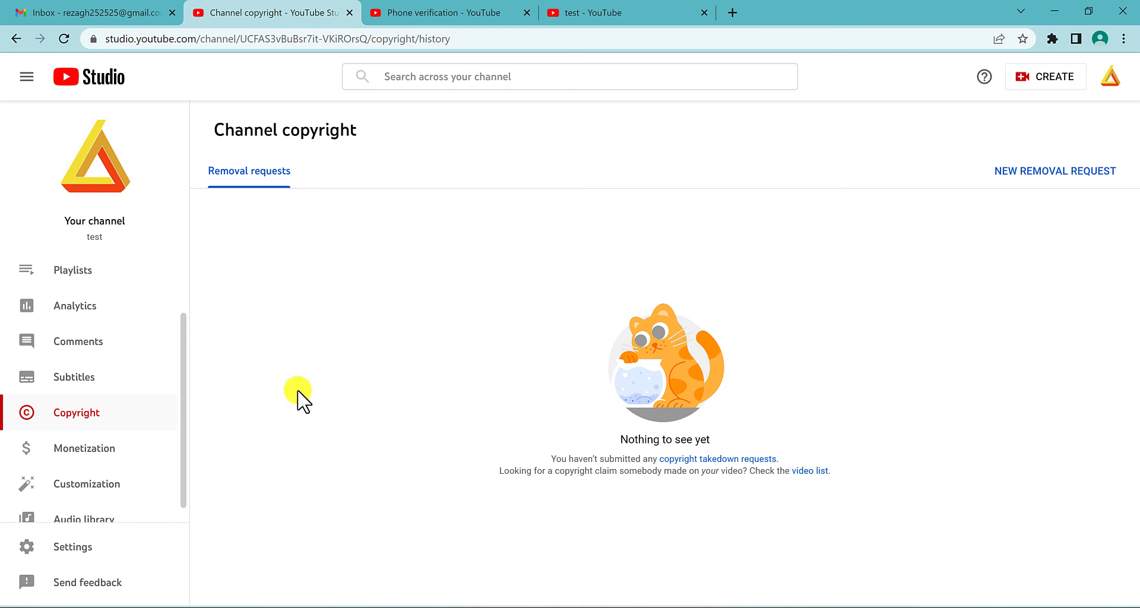
Review the channel monetization requirements and open the audio library's music list.
left_click(92, 447)
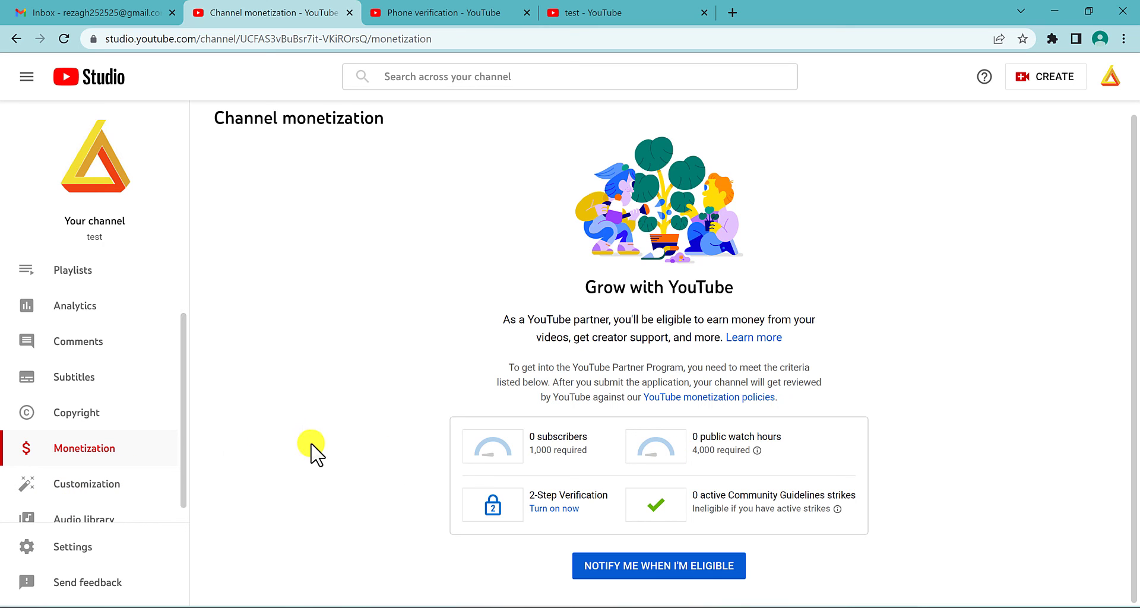
scroll(178, 522, "down", 1)
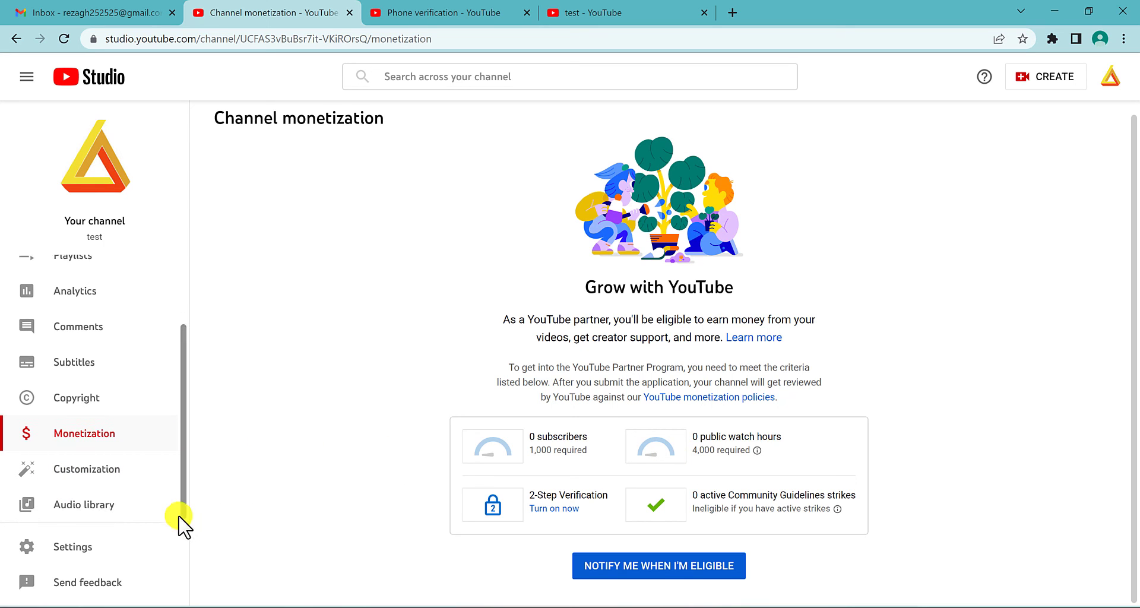
left_click(95, 514)
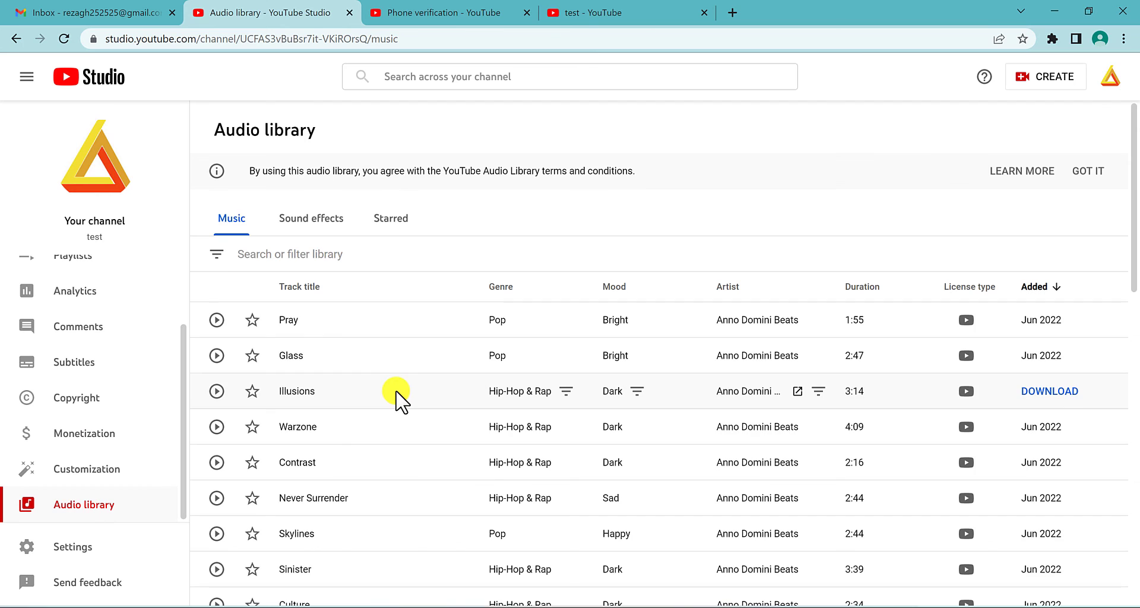